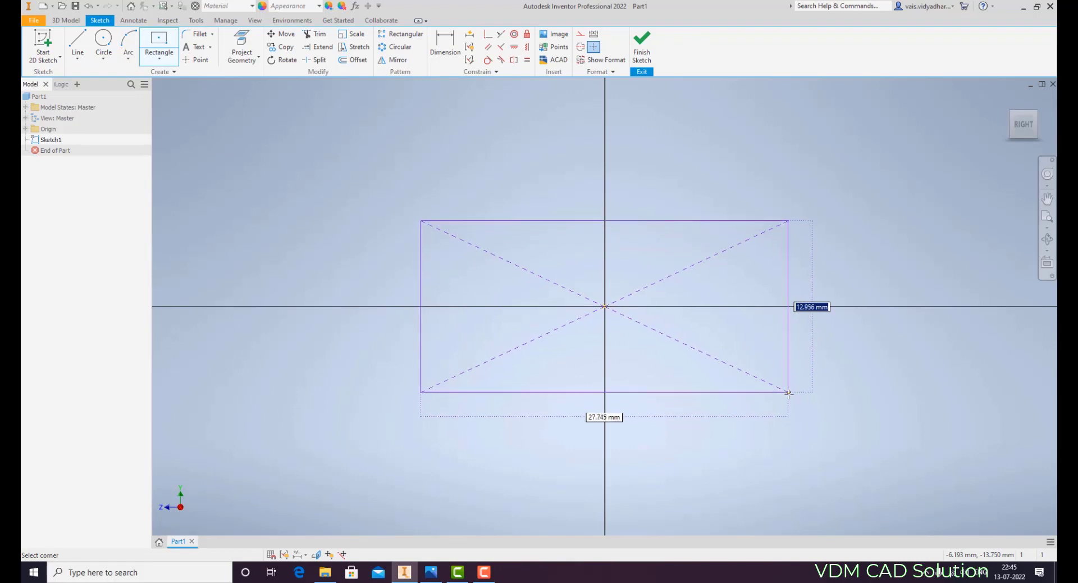
Step: Complete the origin-centred rectangle at about 28 by 13 mm and dimension its vertical side with the named parameter length=50
{"action": "left_click", "coordinate": [789, 394]}
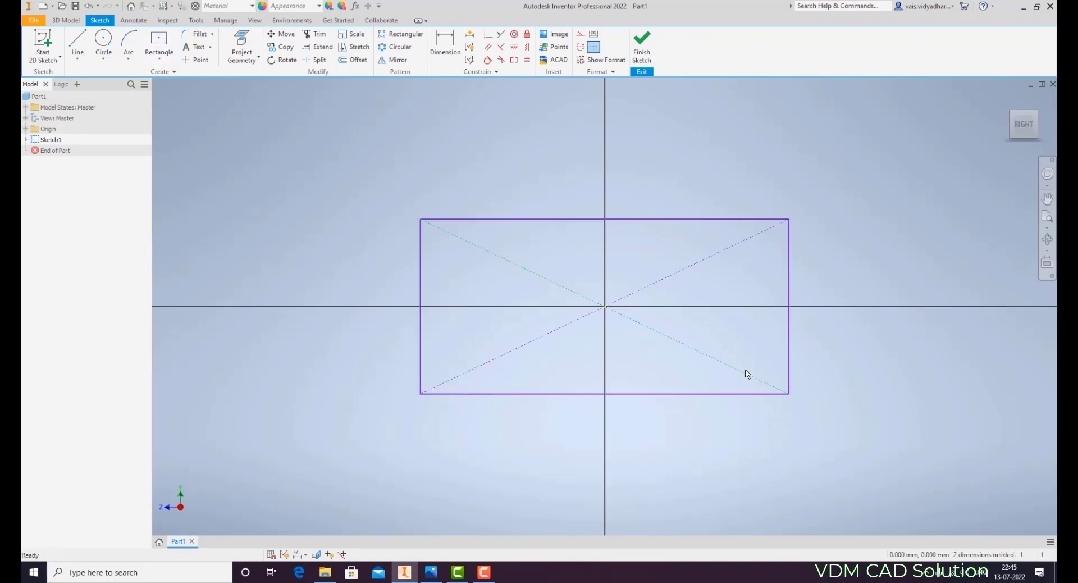
{"action": "key", "text": "d"}
{"action": "left_click", "coordinate": [793, 293]}
{"action": "left_click", "coordinate": [844, 291]}
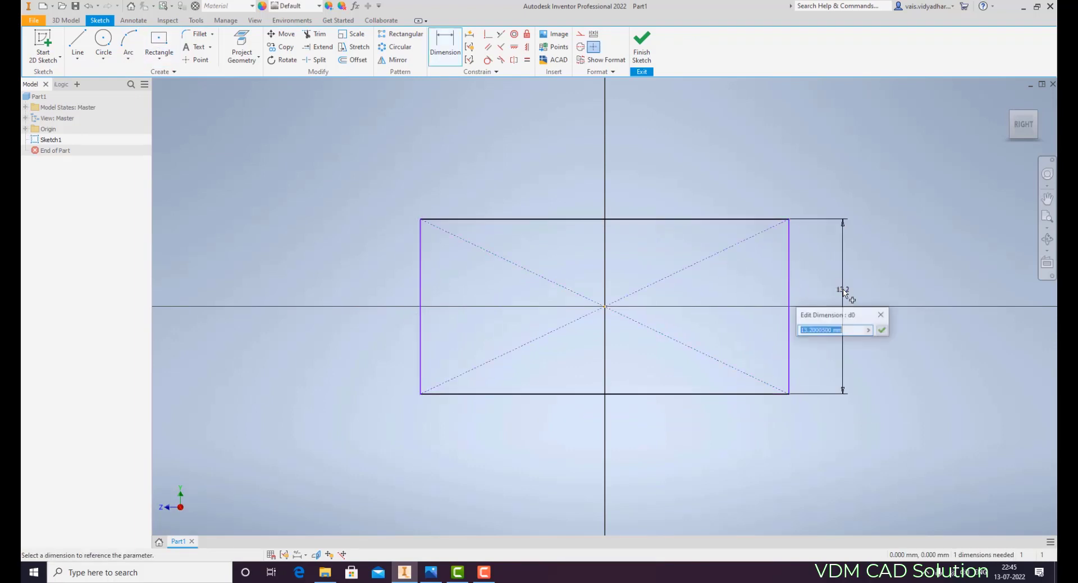
{"action": "type", "text": "len"}
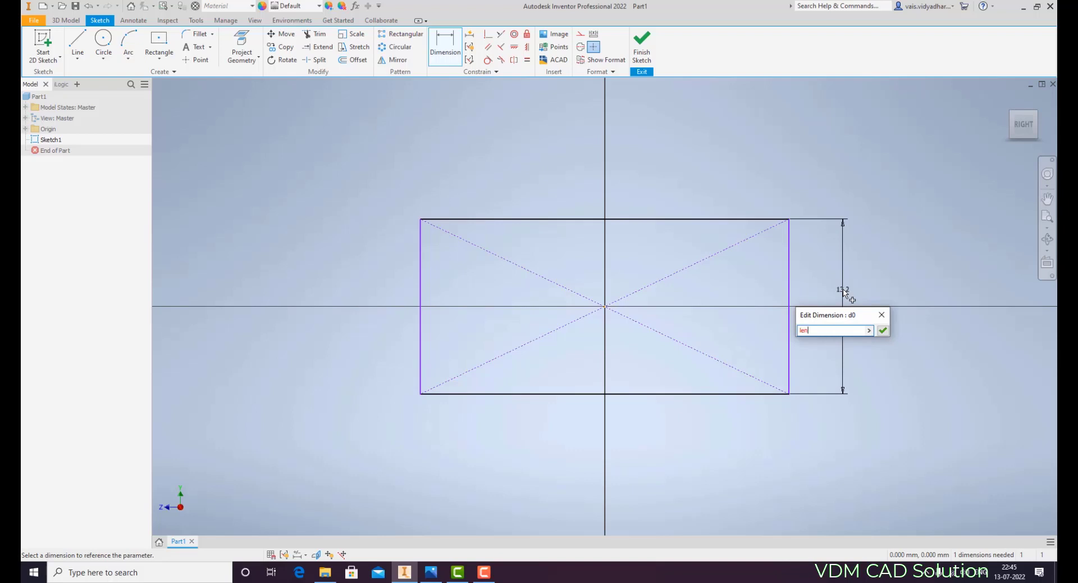
{"action": "type", "text": "gth=50"}
{"action": "key", "text": "Return"}
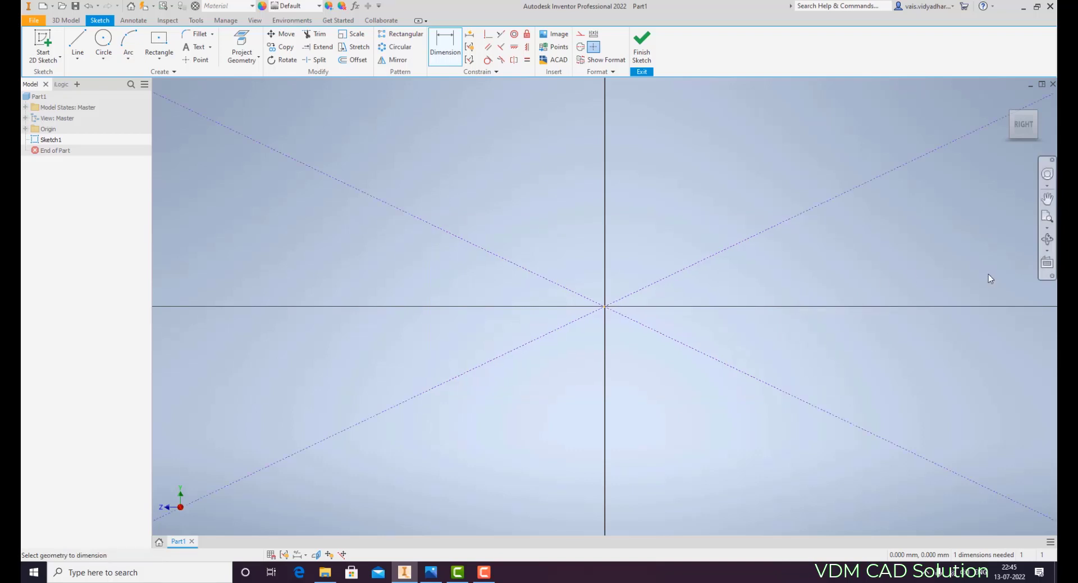
Step: Dimension the rectangle's horizontal side with the named parameter width=50 and finish the sketch
{"action": "left_click", "coordinate": [626, 431]}
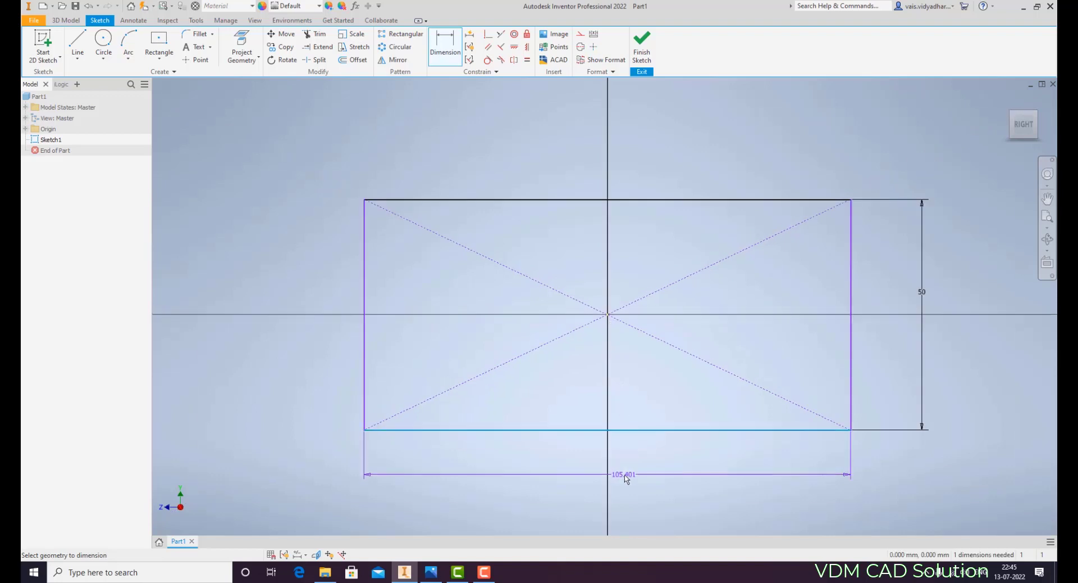
{"action": "left_click", "coordinate": [625, 475]}
{"action": "type", "text": "widt"}
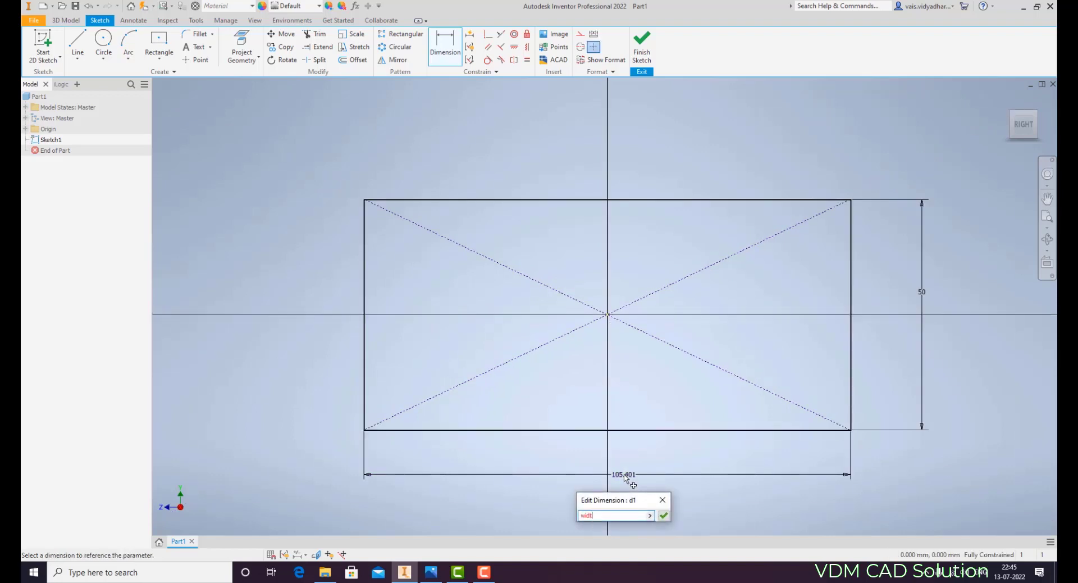
{"action": "type", "text": "h=50"}
{"action": "key", "text": "Return"}
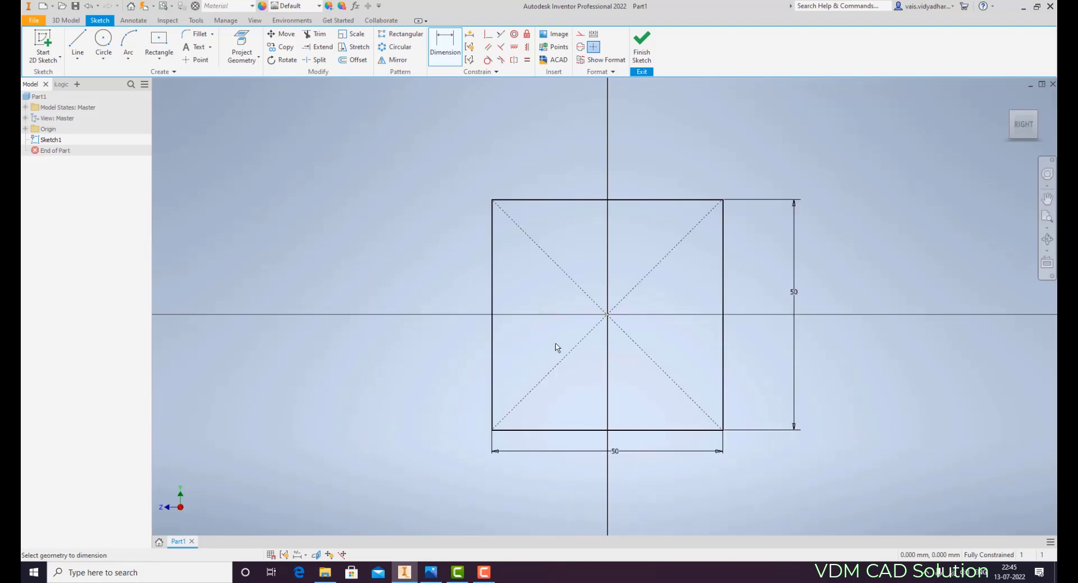
{"action": "left_click", "coordinate": [640, 50]}
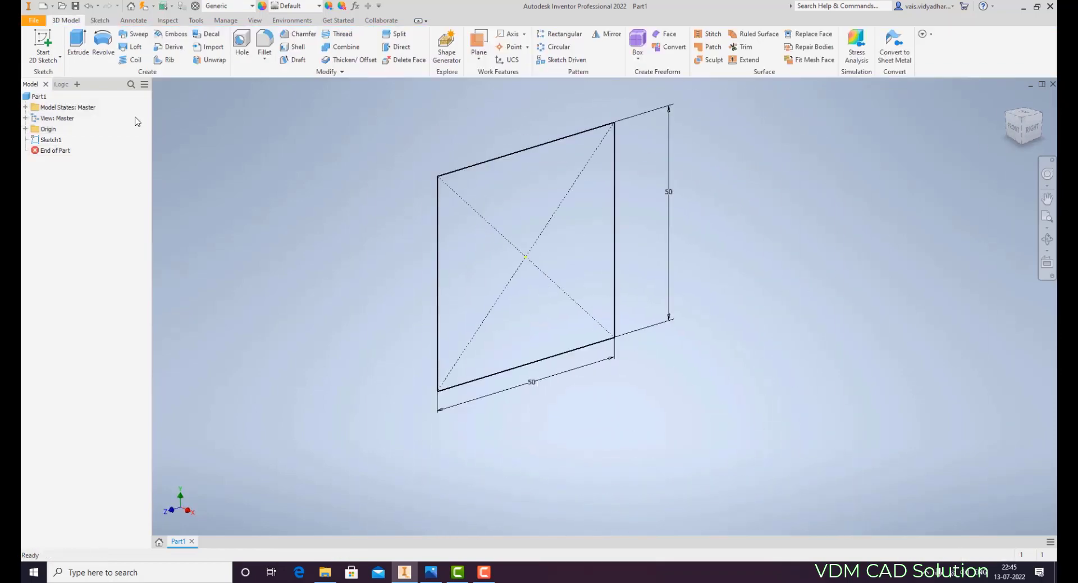
Step: Extrude the square profile with the distance defined by the named parameter height=100
{"action": "left_click", "coordinate": [81, 45]}
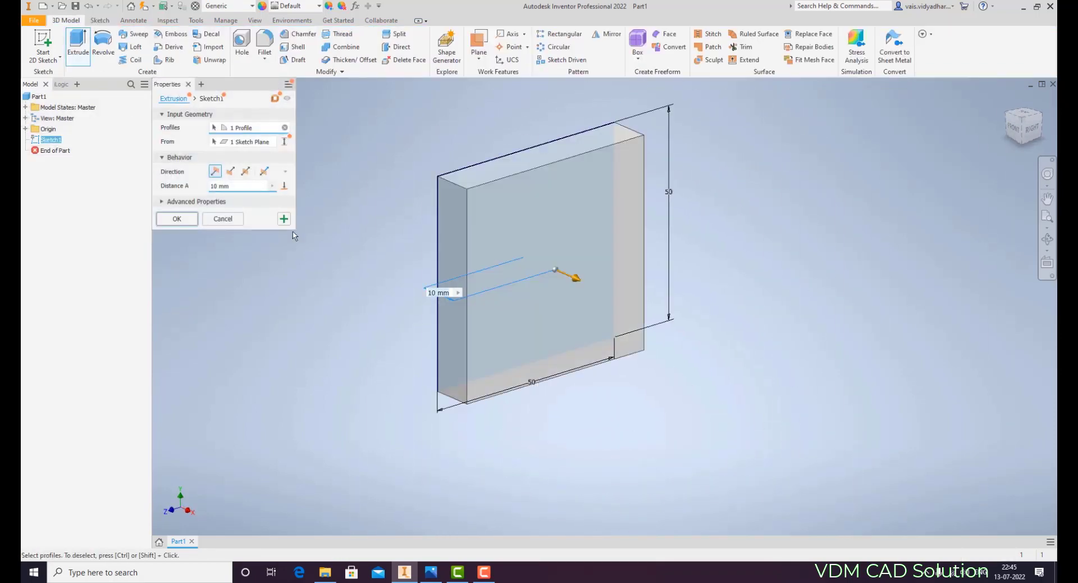
{"action": "left_click", "coordinate": [237, 187]}
{"action": "type", "text": "h"}
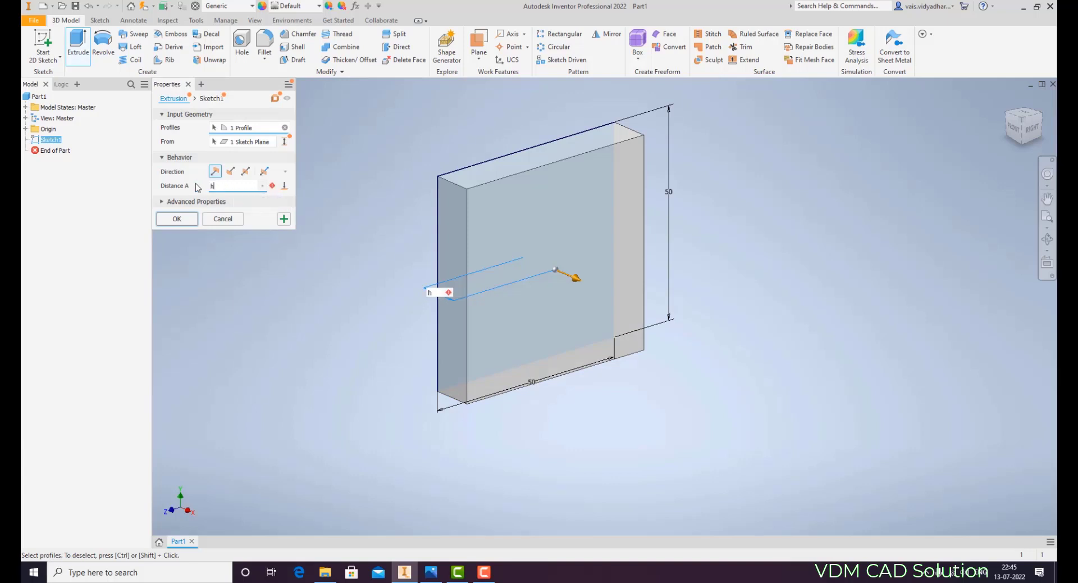
{"action": "type", "text": "eight"}
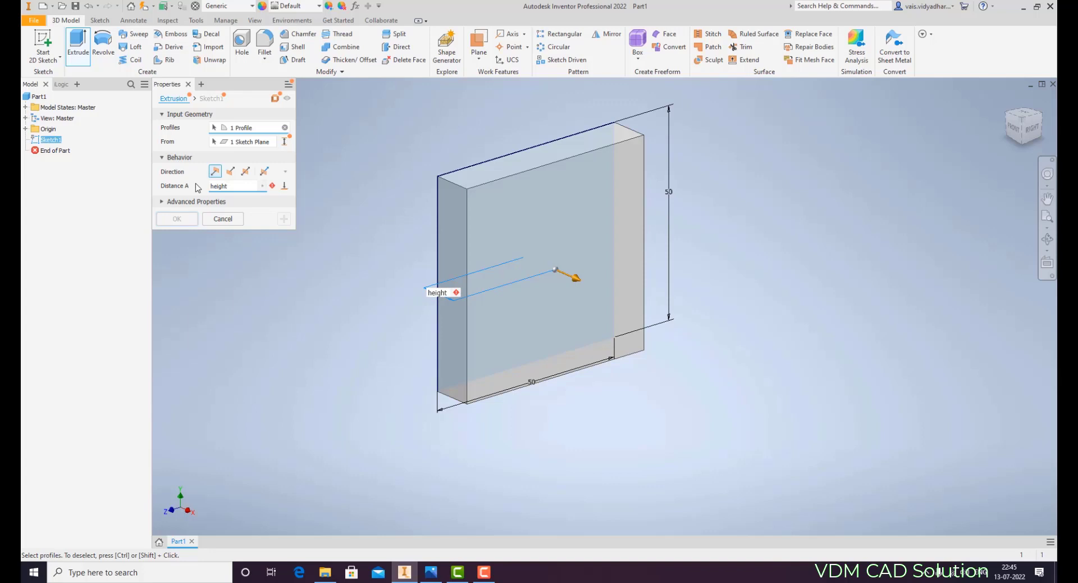
{"action": "type", "text": "=50"}
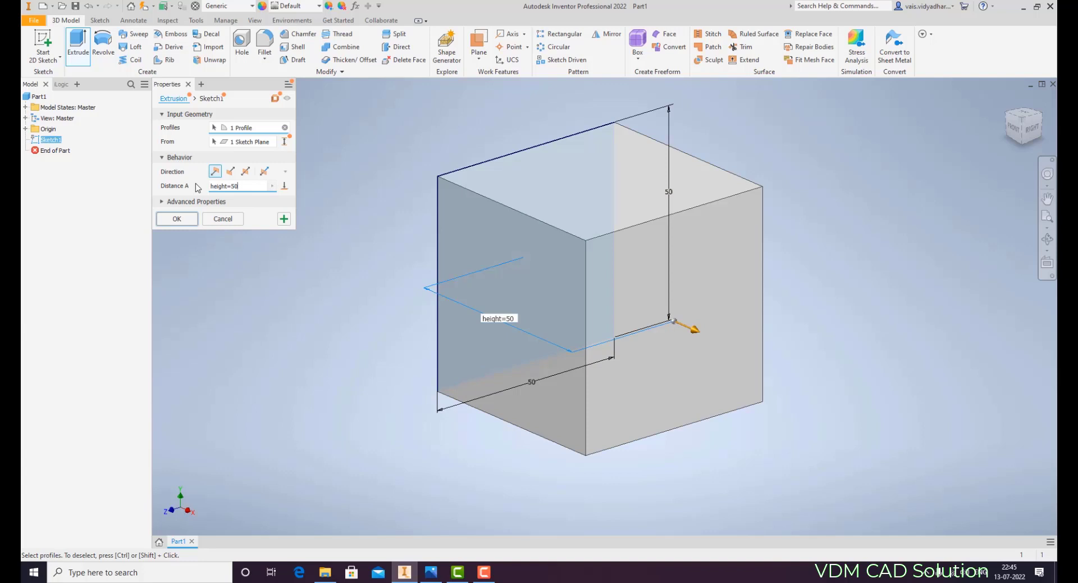
{"action": "key", "text": "BackSpace"}
{"action": "key", "text": "BackSpace"}
{"action": "type", "text": "100"}
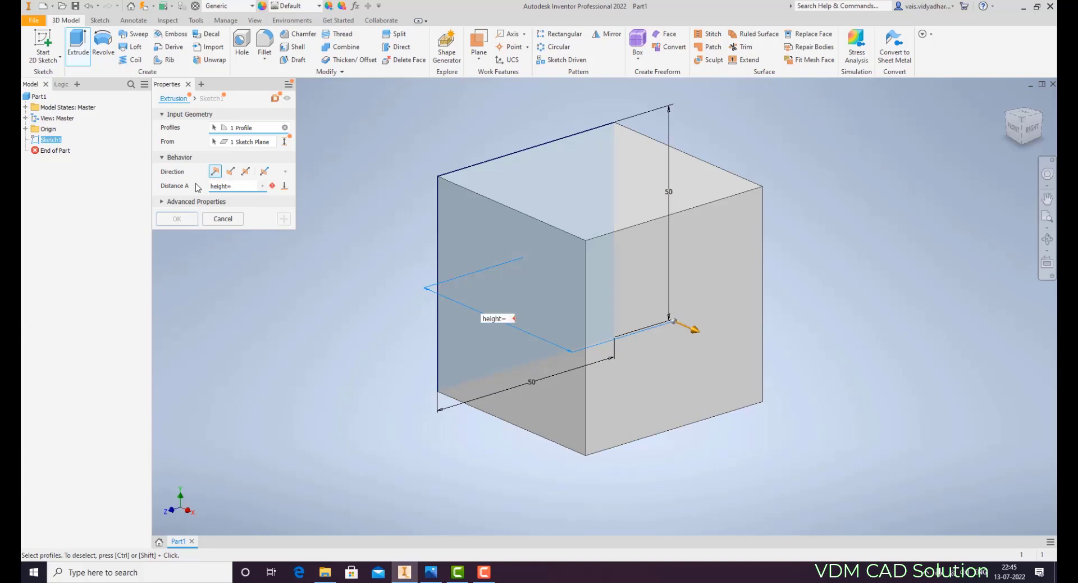
{"action": "key", "text": "Return"}
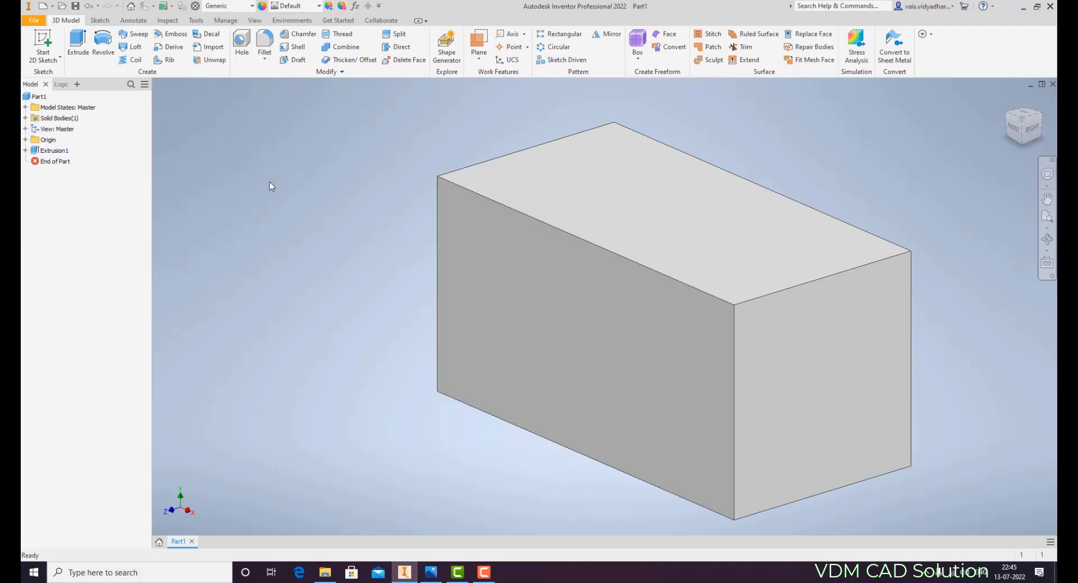
Step: Shell the block with the named thickness parameter thk=2, removing the square end face
{"action": "left_click", "coordinate": [1032, 128]}
{"action": "key", "text": "F3"}
{"action": "key", "text": "F4"}
{"action": "left_click_drag", "start_coordinate": [665, 239], "coordinate": [575, 198]}
{"action": "key", "text": "F3"}
{"action": "middle_click_drag", "start_coordinate": [576, 198], "coordinate": [561, 217]}
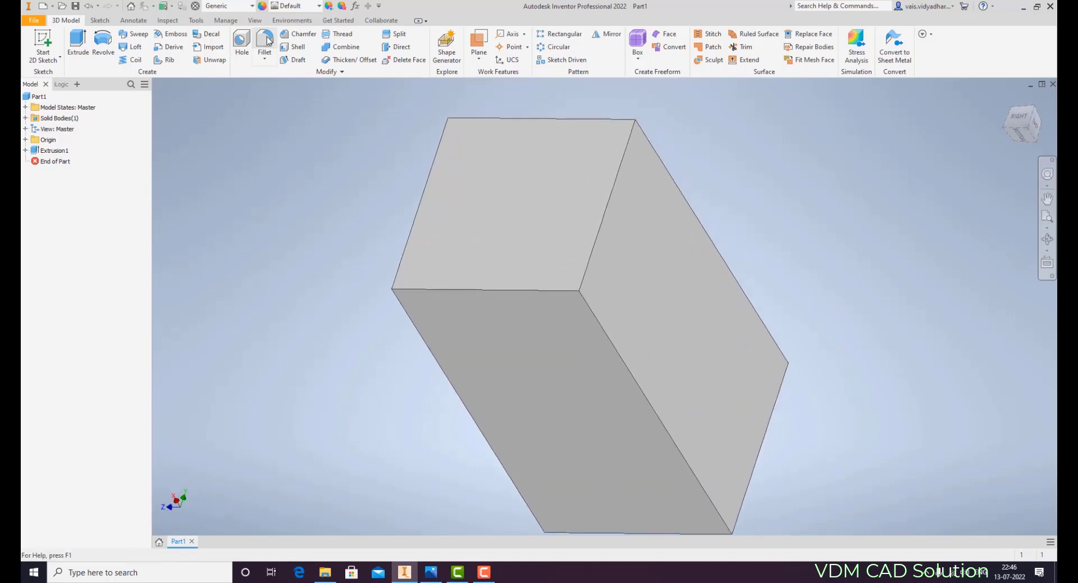
{"action": "left_click", "coordinate": [296, 47]}
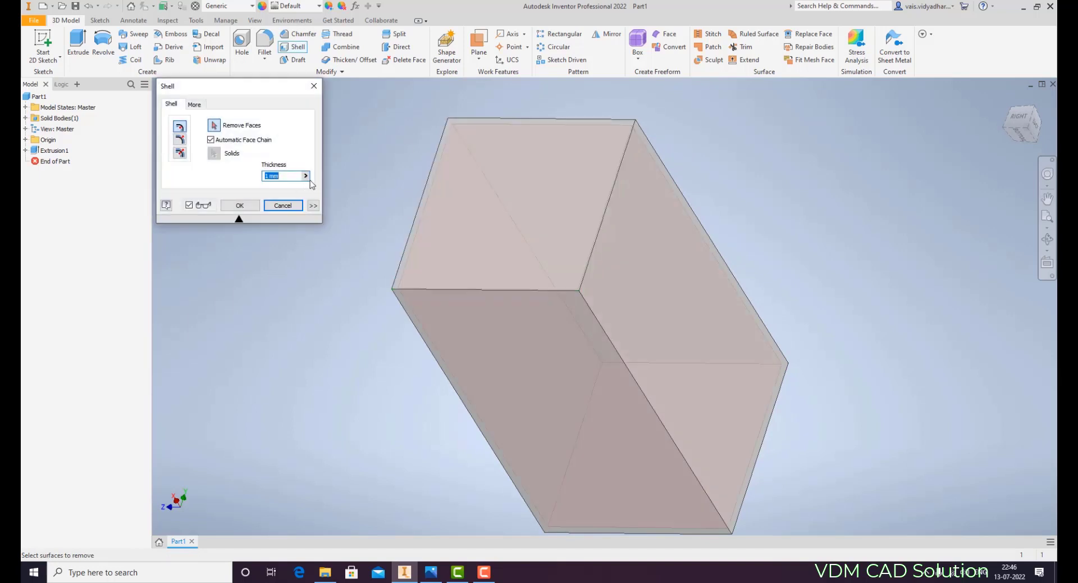
{"action": "type", "text": "th"}
{"action": "type", "text": "k=1"}
{"action": "left_click", "coordinate": [494, 200]}
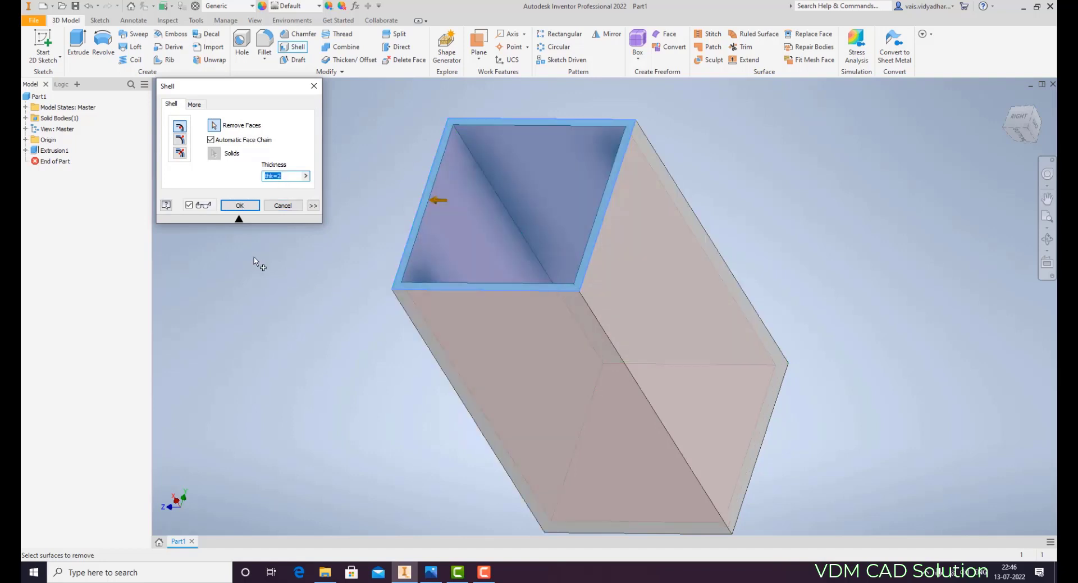
{"action": "left_click", "coordinate": [250, 206]}
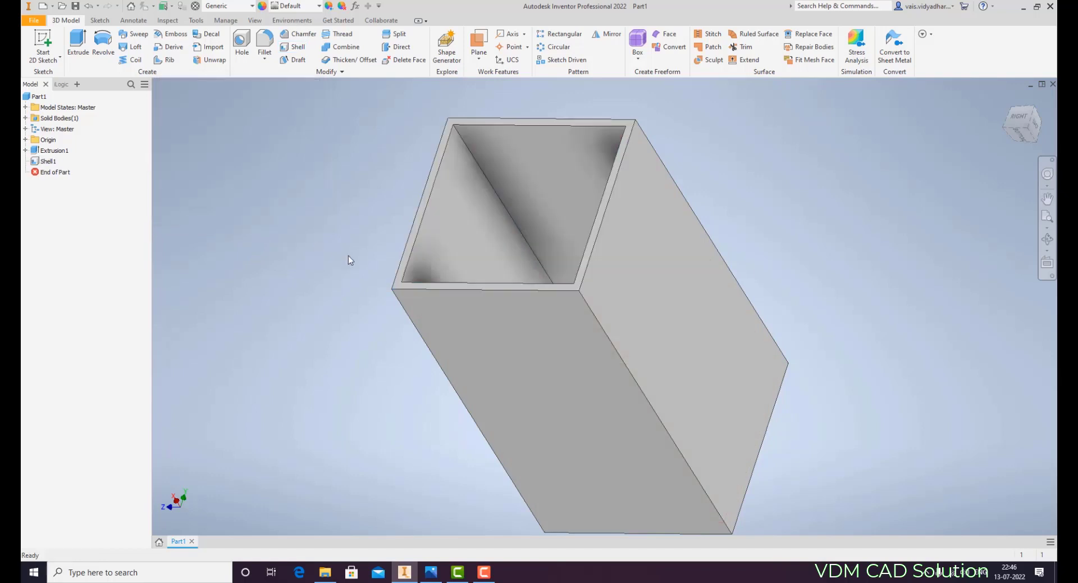
Step: Save the shelled part as box in the Autodesk Inventor workspace folder
{"action": "middle_click_drag", "start_coordinate": [489, 258], "coordinate": [633, 304], "text": "shift"}
{"action": "scroll", "coordinate": [706, 255], "scroll_direction": "down", "scroll_amount": 1}
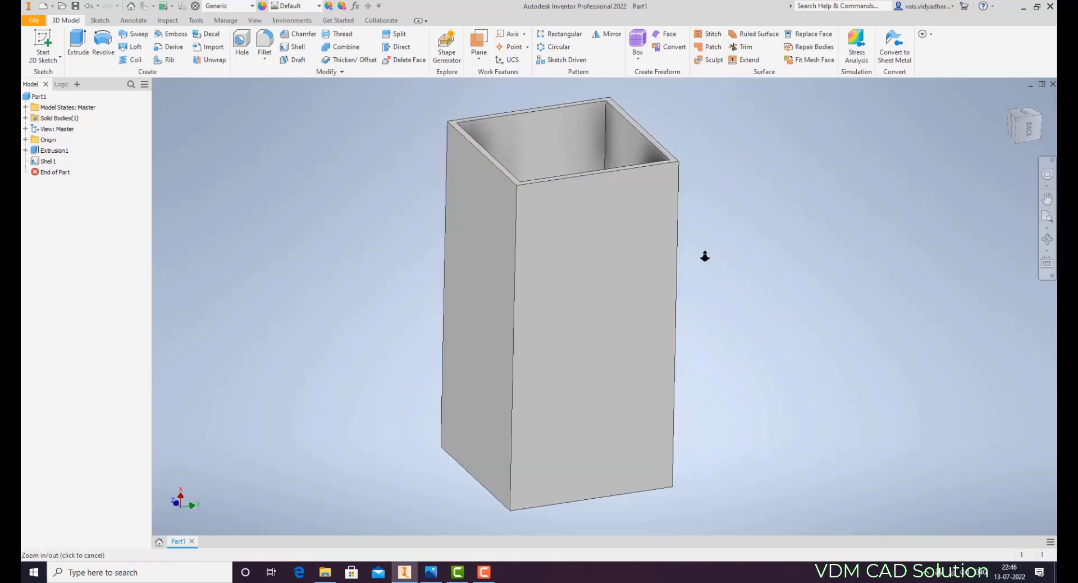
{"action": "middle_click_drag", "start_coordinate": [706, 255], "coordinate": [704, 252]}
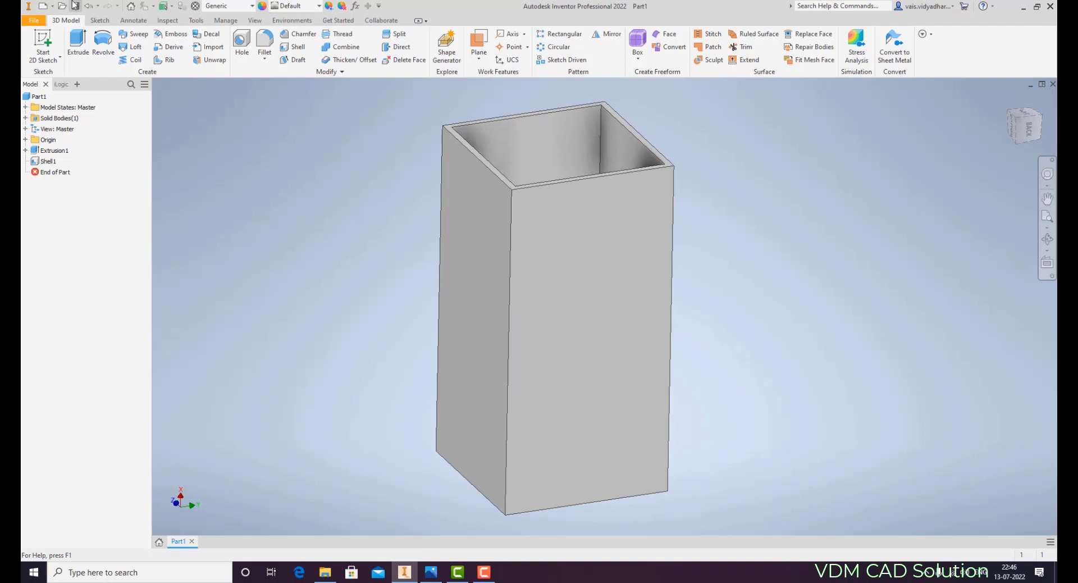
{"action": "left_click", "coordinate": [75, 6]}
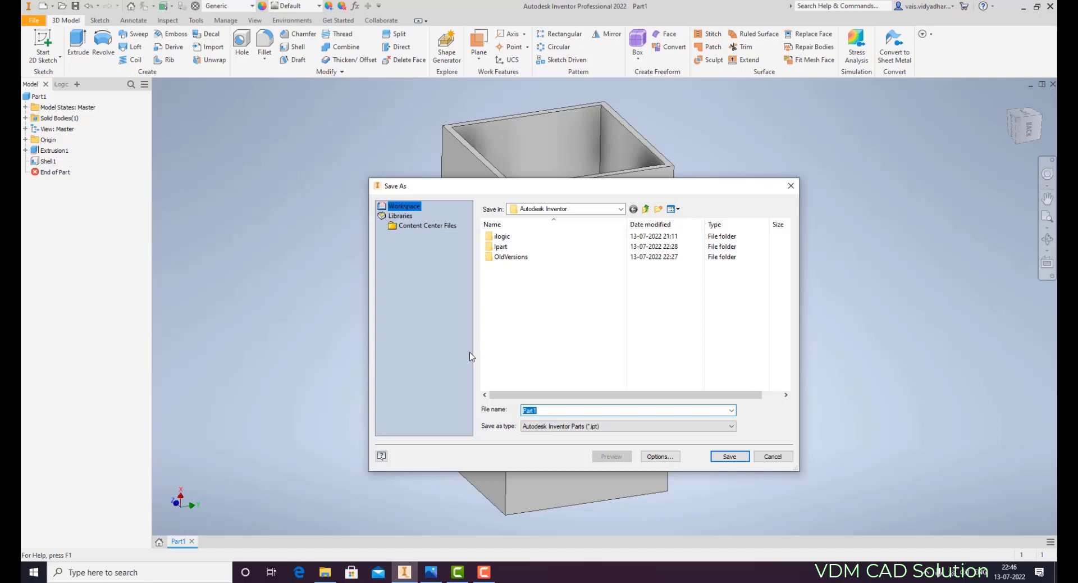
{"action": "type", "text": "box"}
{"action": "left_click", "coordinate": [730, 457]}
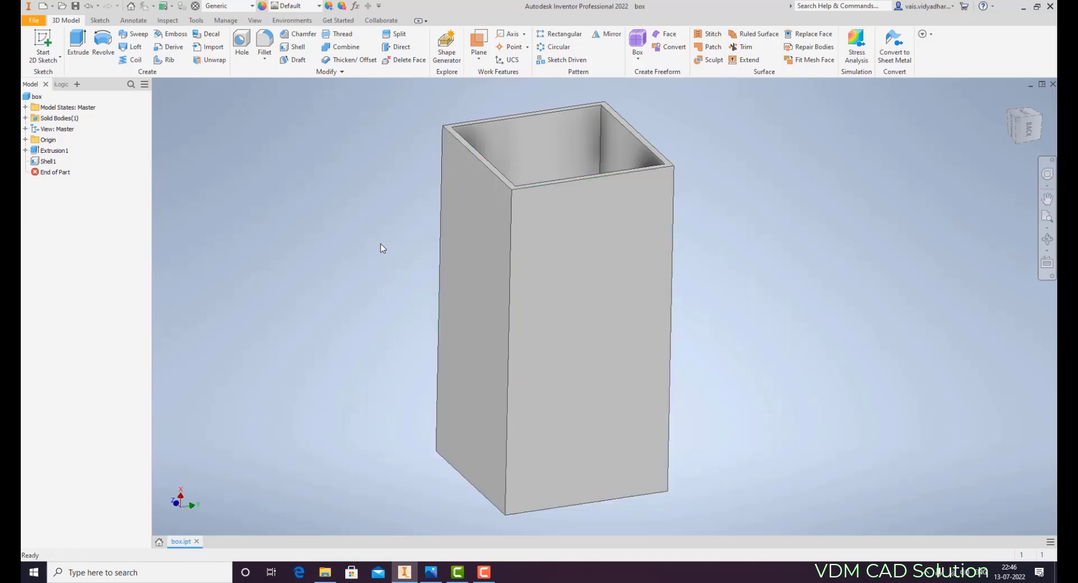
Step: Start creating an iPart from the box and insert two additional member rows in its table
{"action": "left_click", "coordinate": [225, 20]}
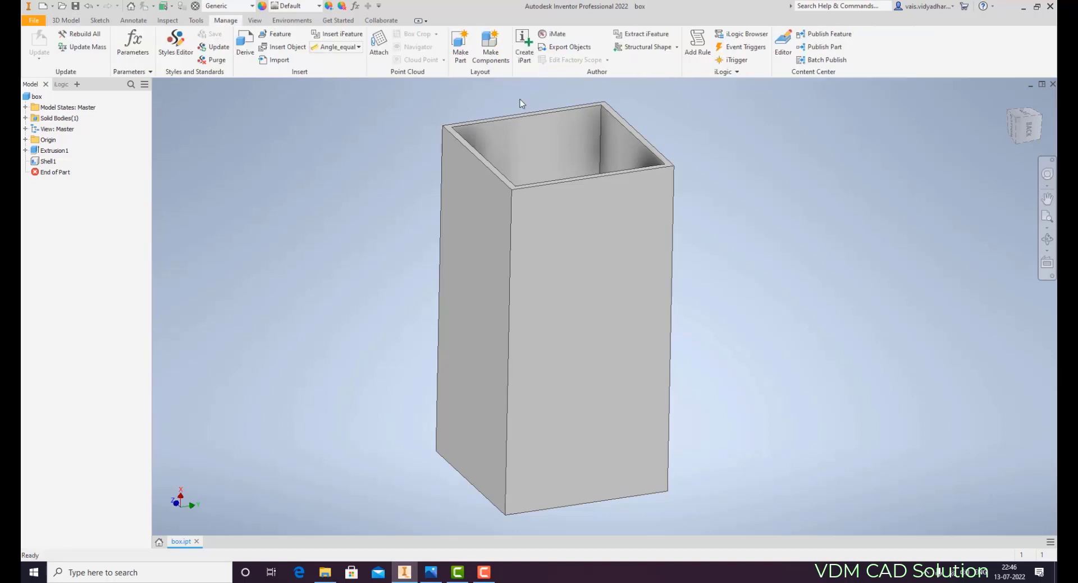
{"action": "left_click", "coordinate": [525, 50]}
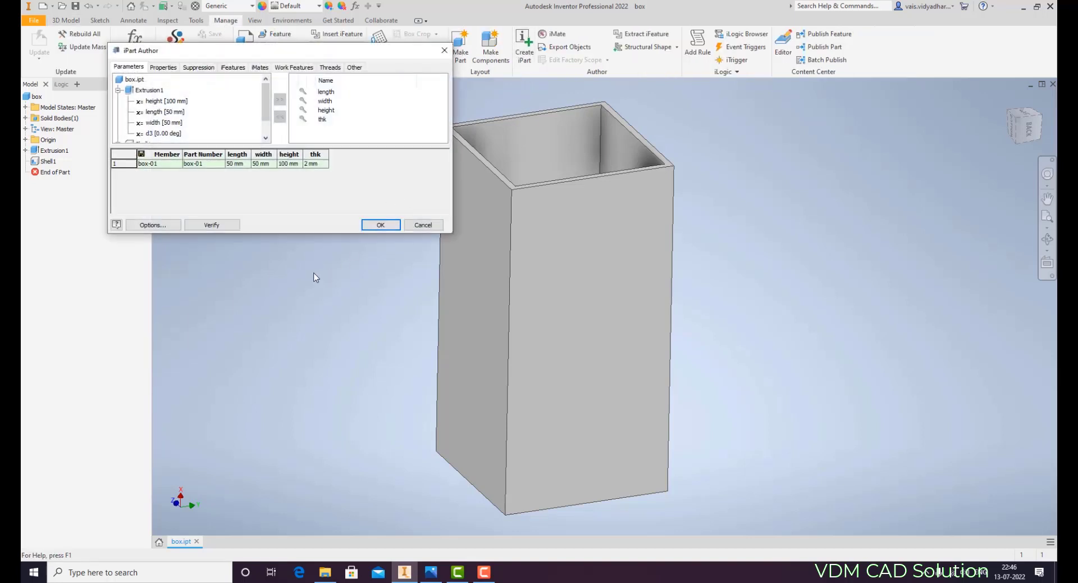
{"action": "left_click_drag", "start_coordinate": [358, 55], "coordinate": [312, 63]}
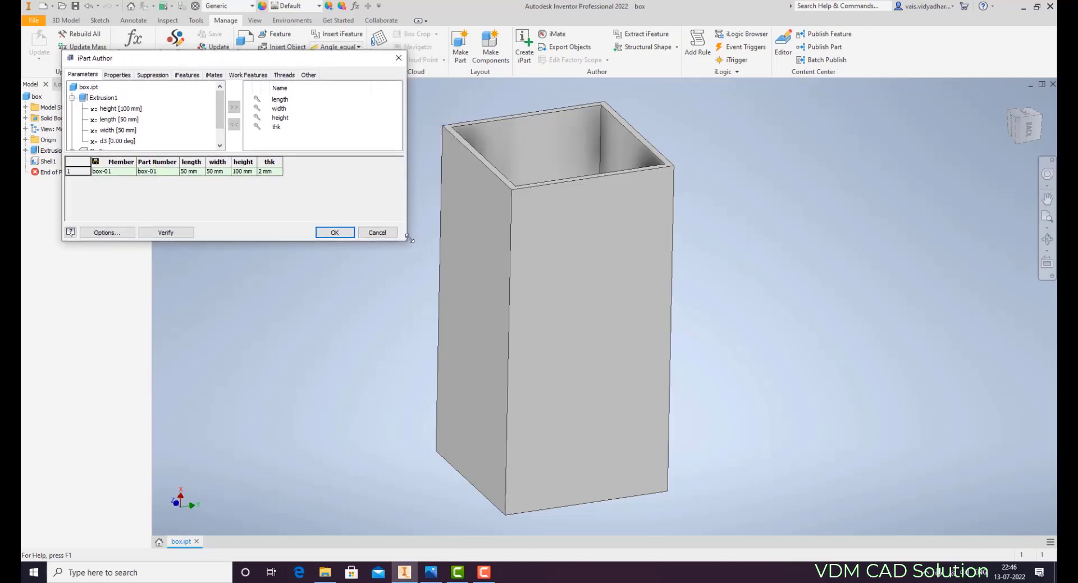
{"action": "left_click_drag", "start_coordinate": [408, 239], "coordinate": [416, 261]}
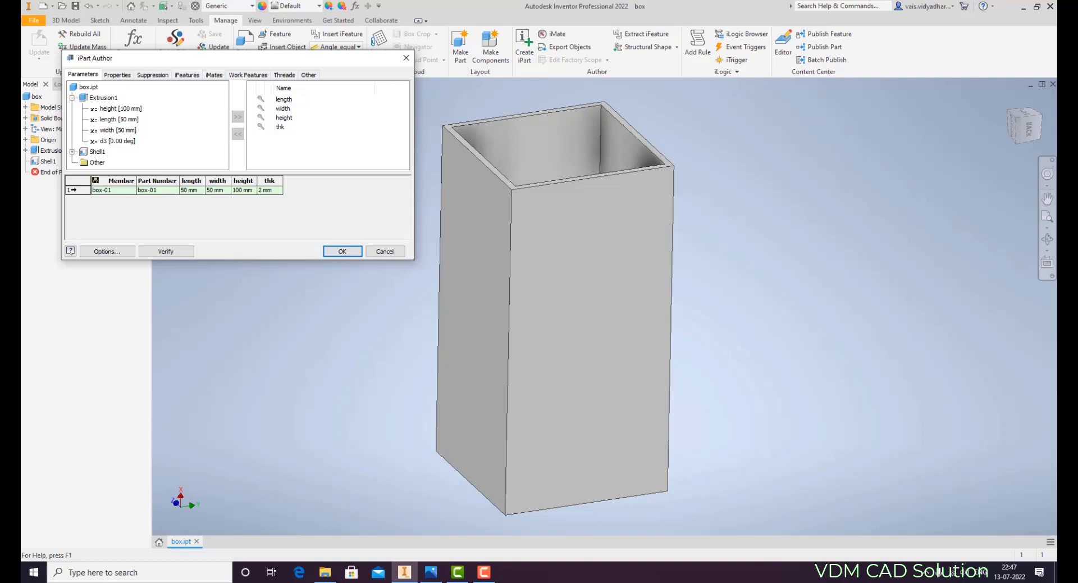
{"action": "right_click", "coordinate": [72, 190]}
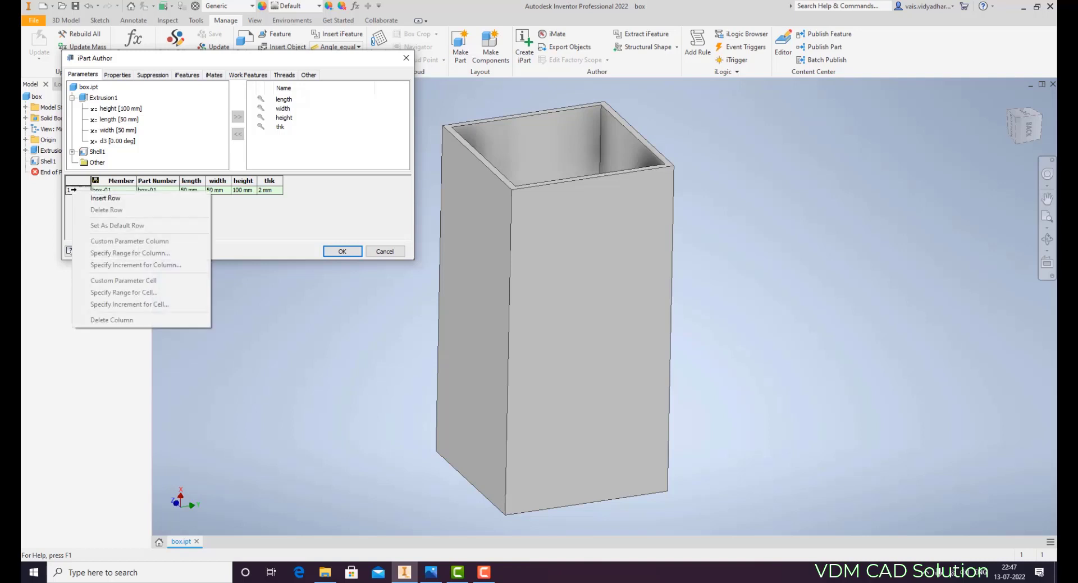
{"action": "left_click", "coordinate": [87, 198]}
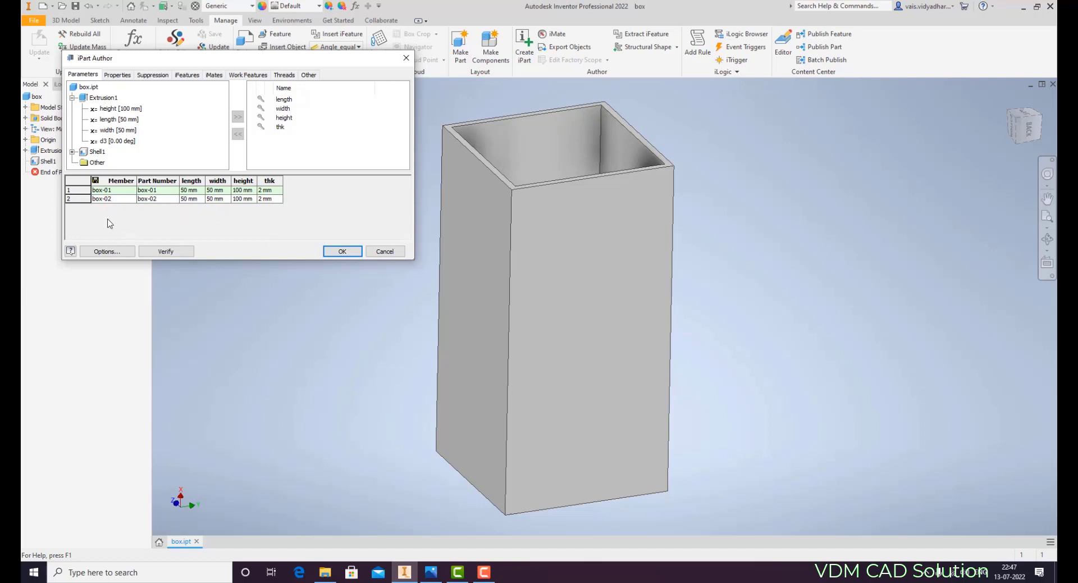
{"action": "right_click", "coordinate": [79, 198]}
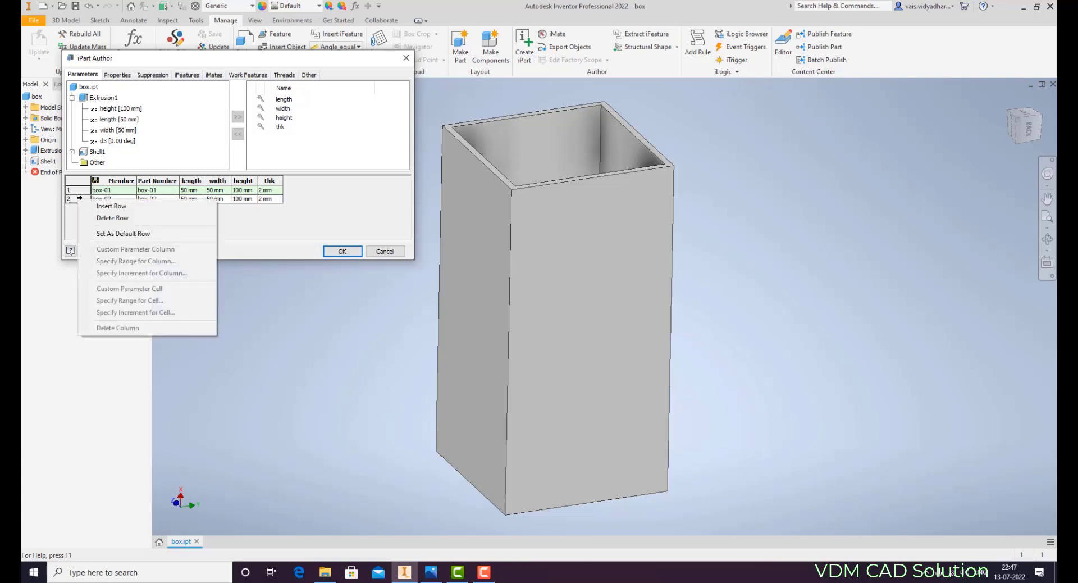
{"action": "left_click", "coordinate": [82, 207]}
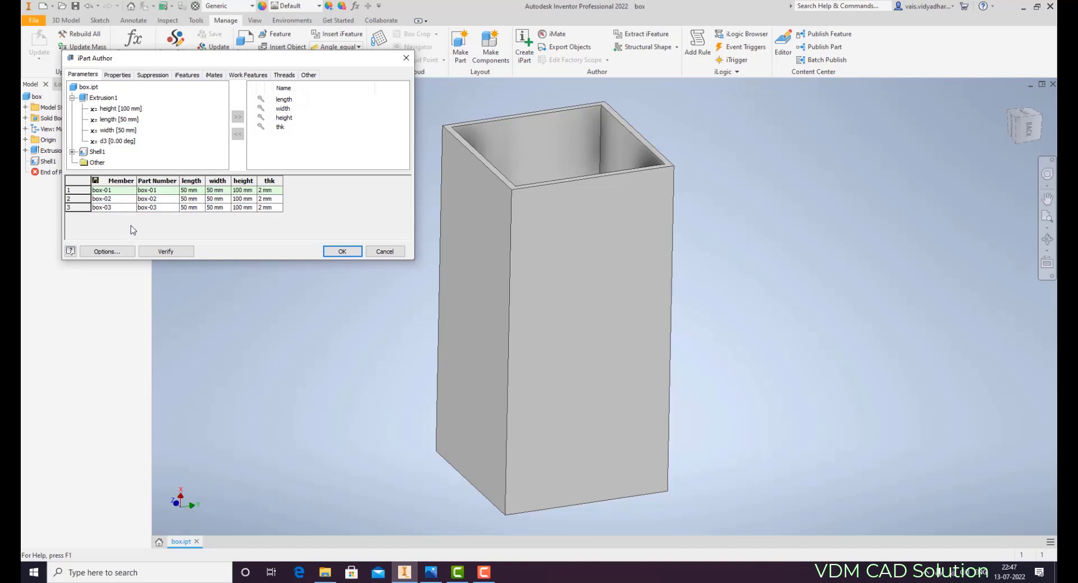
Step: Set both the member name and the part number of the first iPart row to B1, accepting the member file name change
{"action": "left_click", "coordinate": [121, 191]}
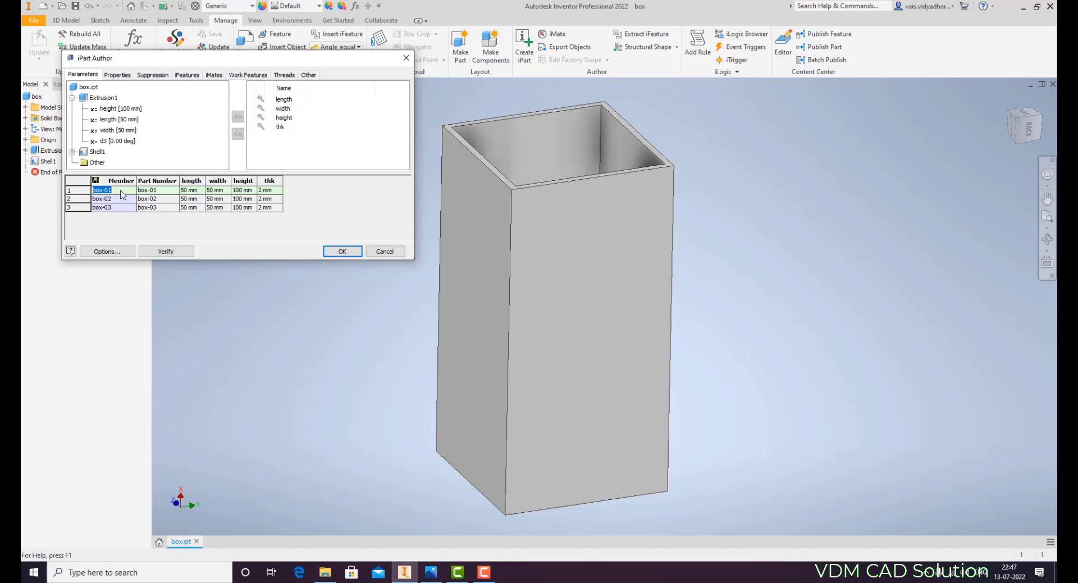
{"action": "type", "text": "B1"}
{"action": "left_click", "coordinate": [157, 194]}
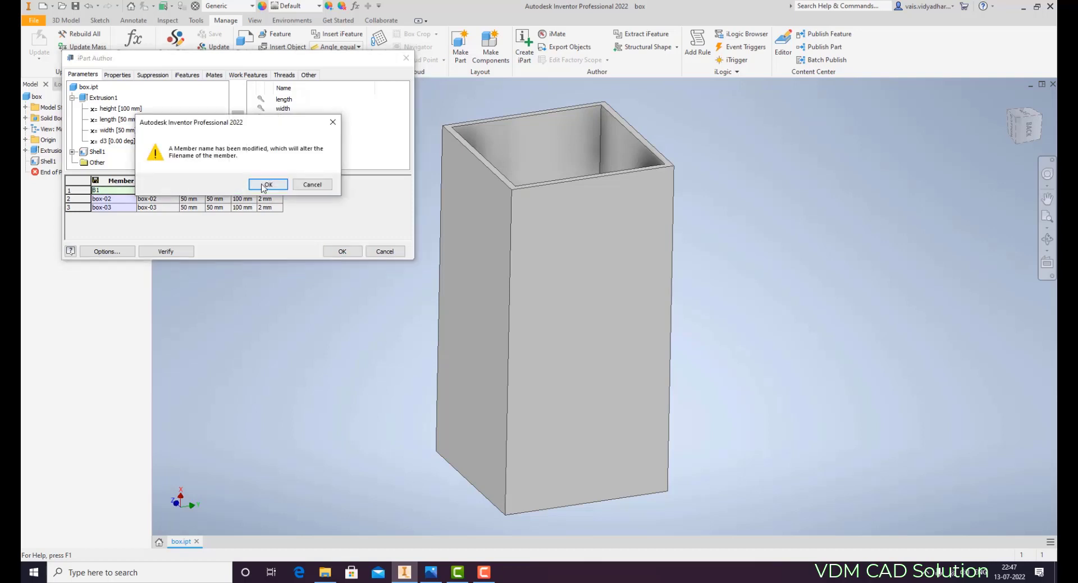
{"action": "left_click", "coordinate": [268, 185]}
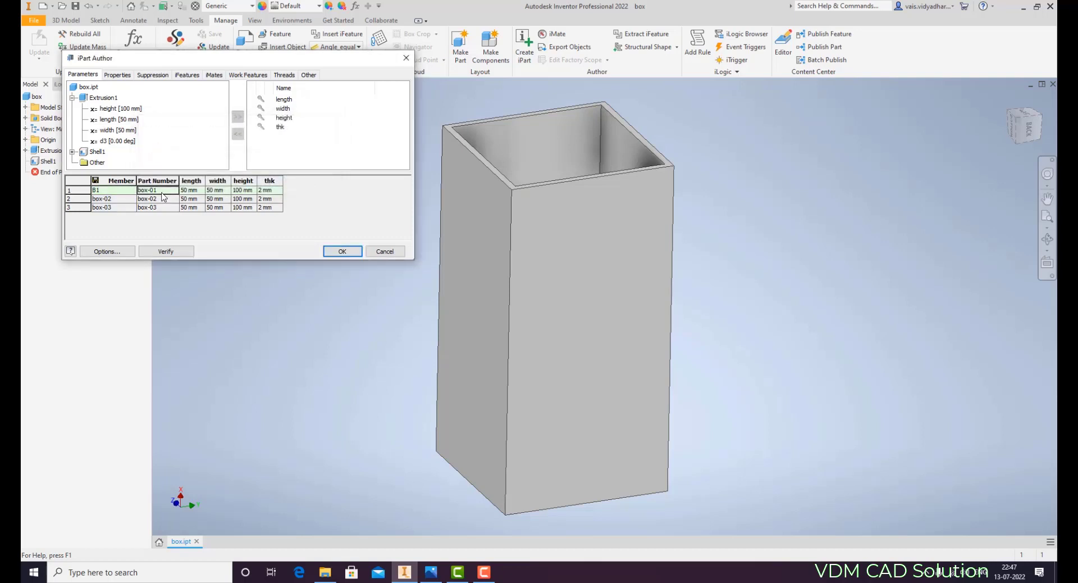
{"action": "double_click", "coordinate": [137, 191]}
{"action": "type", "text": "B1"}
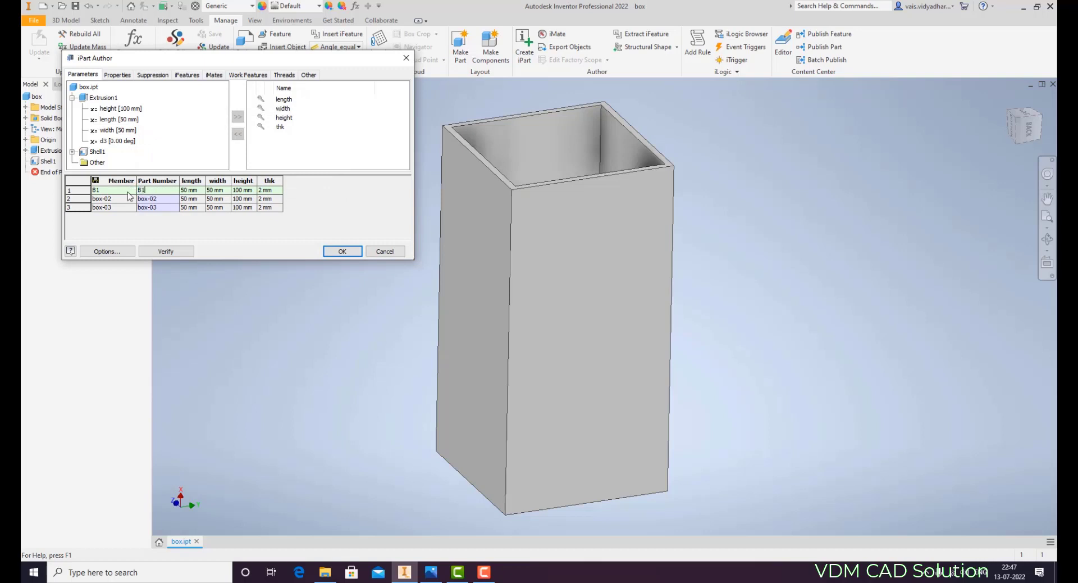
Step: Set both the member name and the part number of the second iPart row to B2
{"action": "double_click", "coordinate": [119, 200]}
{"action": "type", "text": "B2"}
{"action": "double_click", "coordinate": [139, 199]}
{"action": "type", "text": "B"}
Step: Set both the member name and the part number of the third iPart row to B3
{"action": "left_click", "coordinate": [121, 210]}
{"action": "left_click_drag", "start_coordinate": [112, 208], "coordinate": [76, 207]}
{"action": "type", "text": "B"}
{"action": "key", "text": "Tab"}
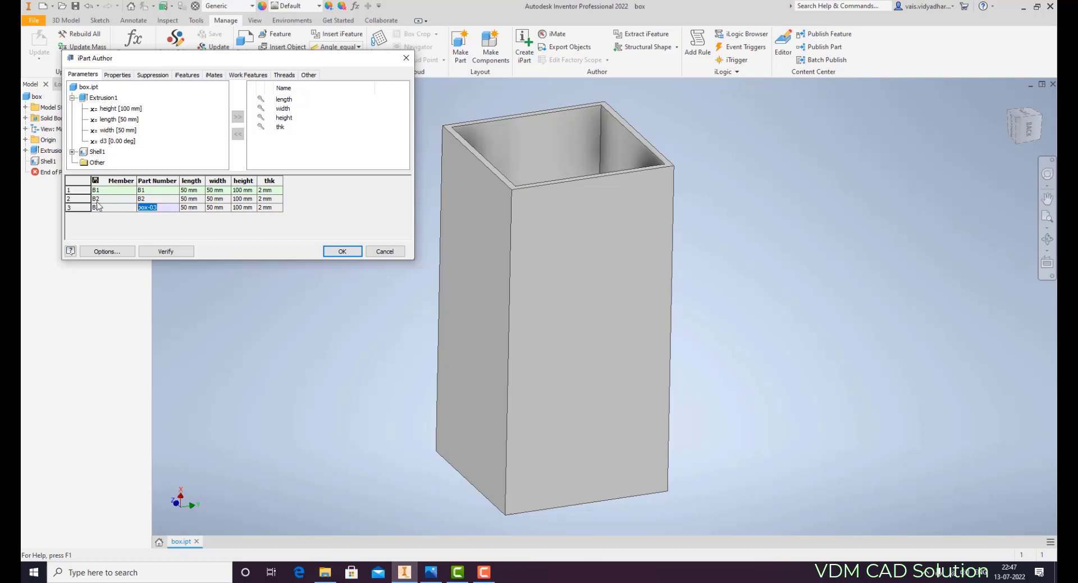
{"action": "type", "text": "B3"}
Step: Set member B2's length to 75 mm, width to 60 mm, height to 150 mm and thk to 3 mm
{"action": "left_click", "coordinate": [193, 199]}
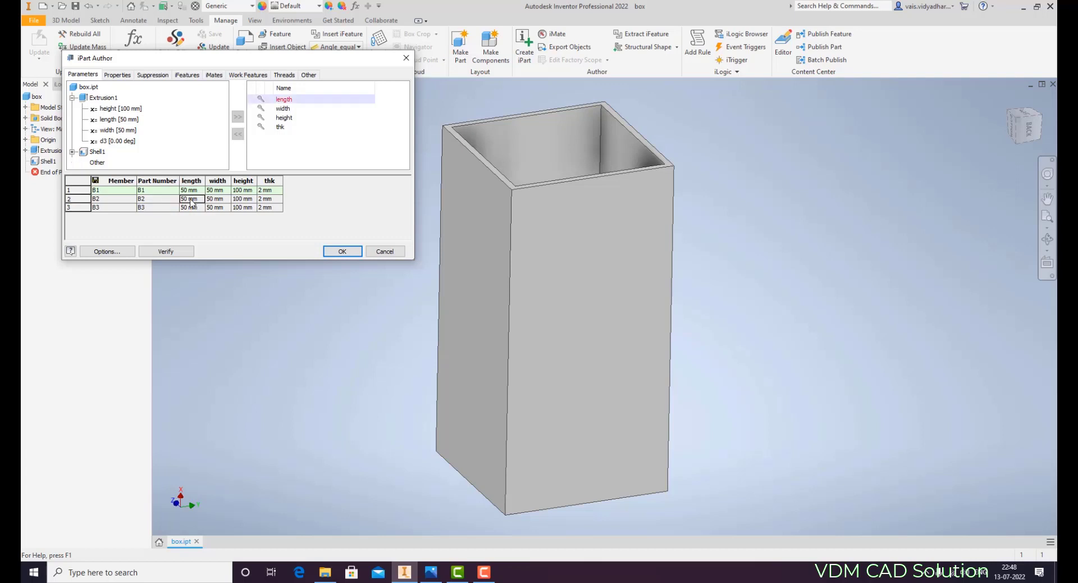
{"action": "double_click", "coordinate": [178, 200]}
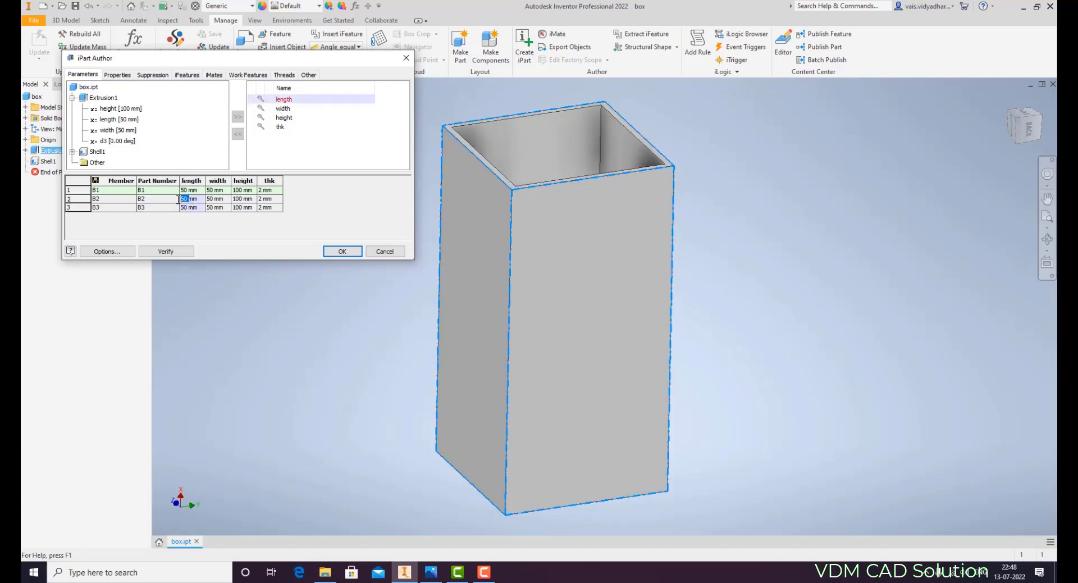
{"action": "type", "text": "75"}
{"action": "left_click", "coordinate": [214, 199]}
{"action": "double_click", "coordinate": [214, 199]}
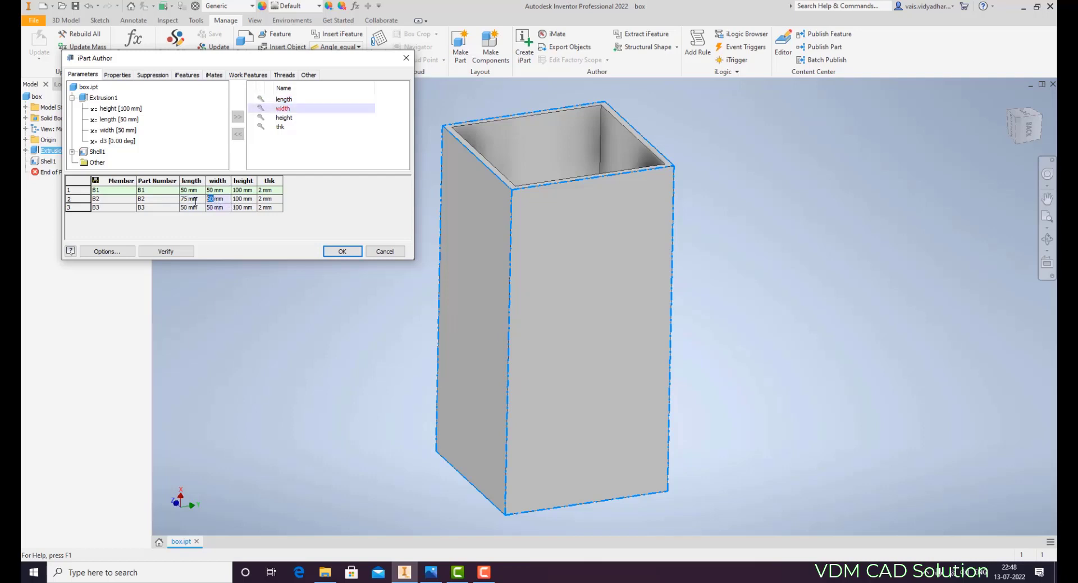
{"action": "type", "text": "6"}
{"action": "left_click", "coordinate": [238, 199]}
{"action": "left_click_drag", "start_coordinate": [243, 199], "coordinate": [230, 200]}
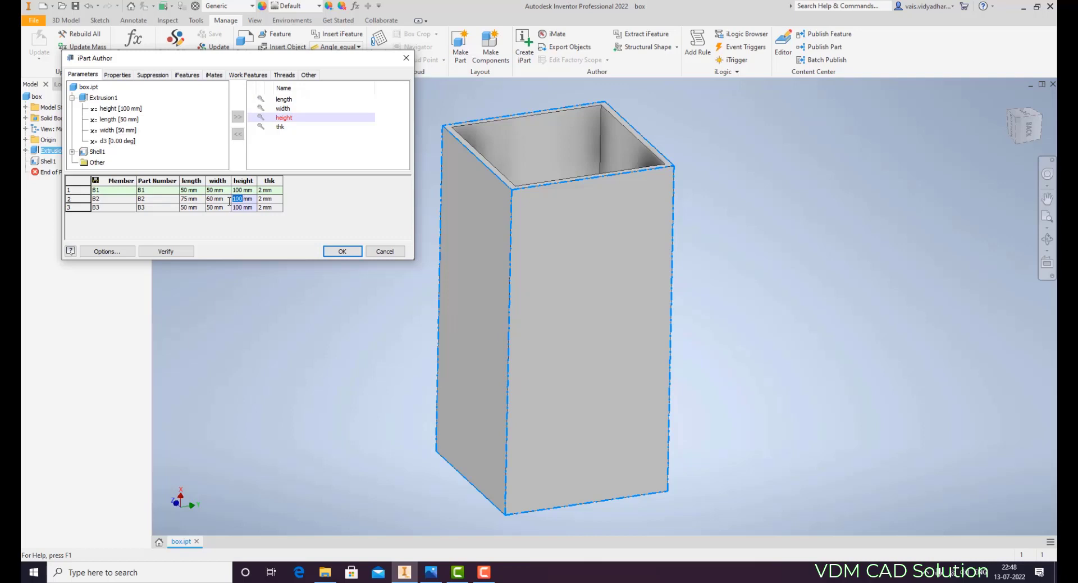
{"action": "type", "text": "150"}
{"action": "left_click", "coordinate": [261, 199]}
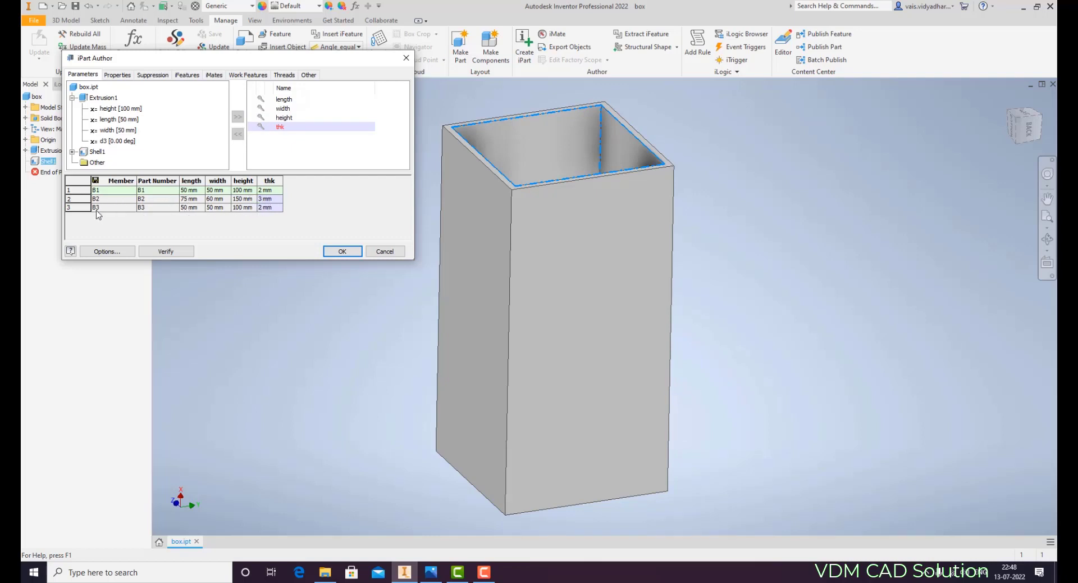
Step: Set member B3's length to 100 mm, width to 60 mm, height to 200 mm and thk to 4 mm, and create the iPart
{"action": "left_click", "coordinate": [185, 207]}
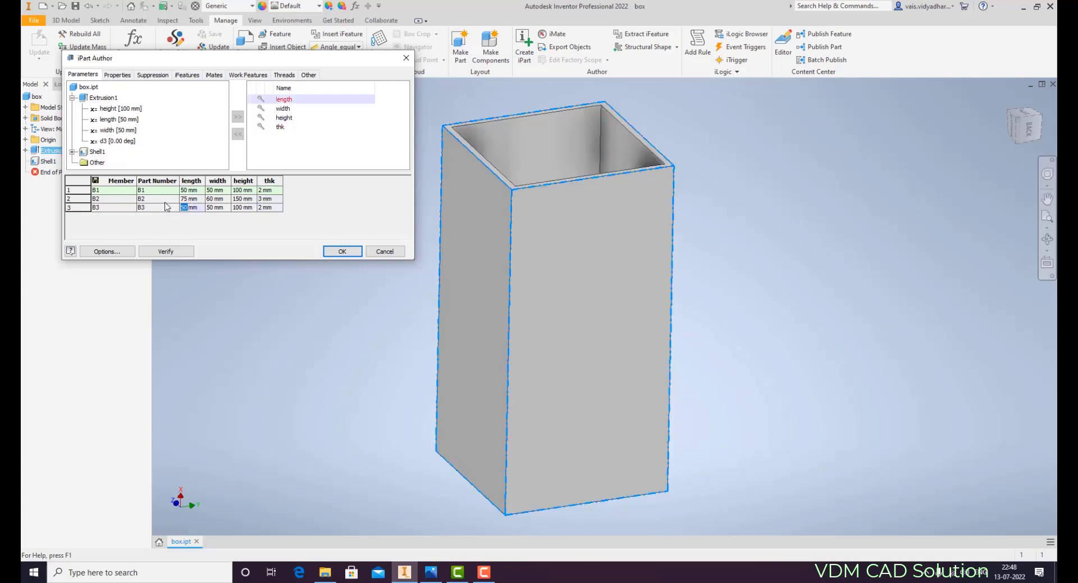
{"action": "left_click", "coordinate": [214, 208]}
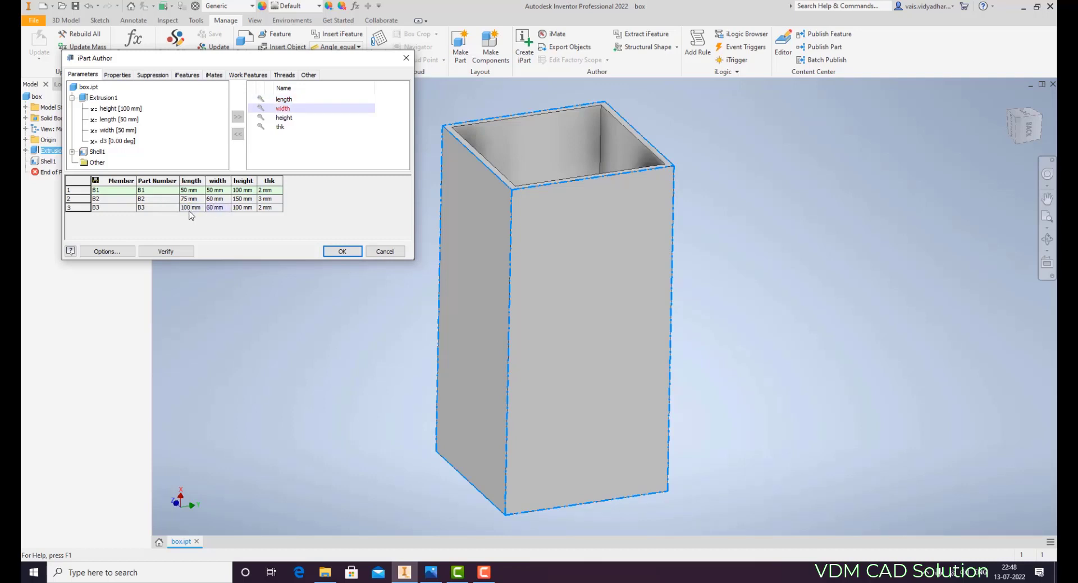
{"action": "double_click", "coordinate": [241, 208]}
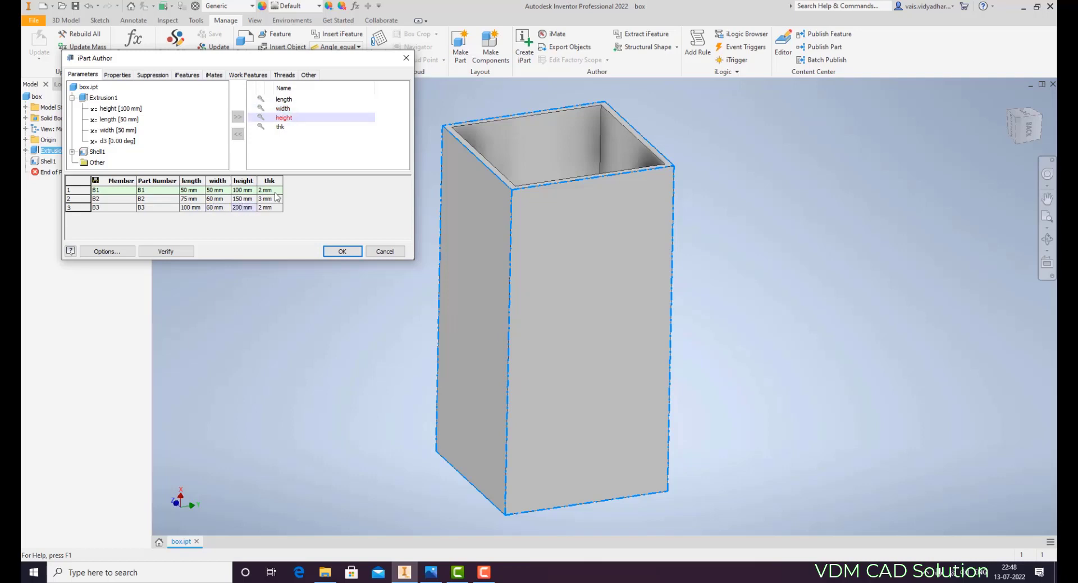
{"action": "left_click", "coordinate": [261, 208]}
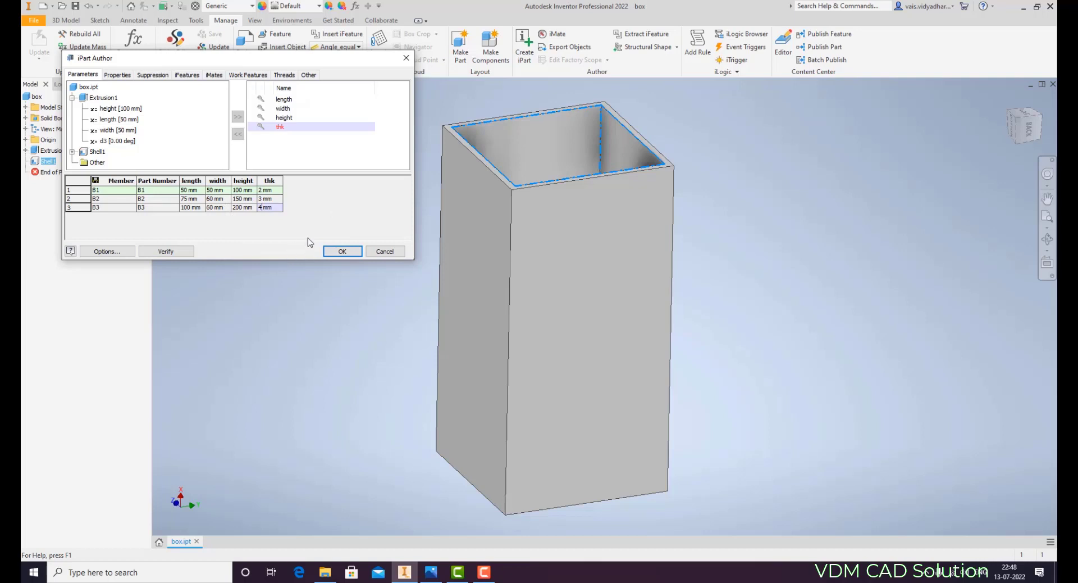
{"action": "left_click", "coordinate": [342, 250]}
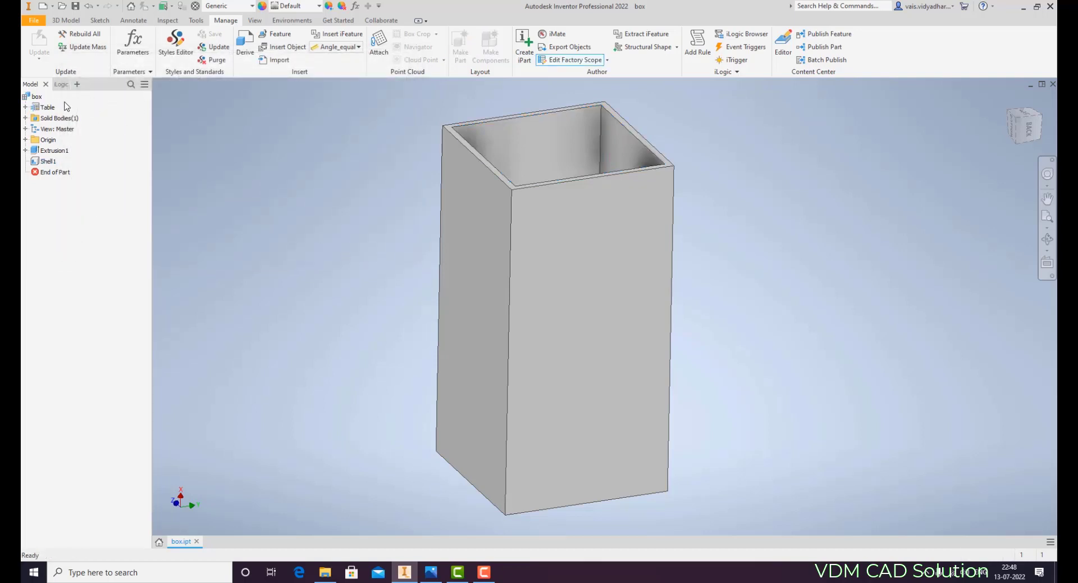
Step: Expand the iPart table's member list and activate member B2 to inspect its geometry
{"action": "left_click", "coordinate": [25, 106]}
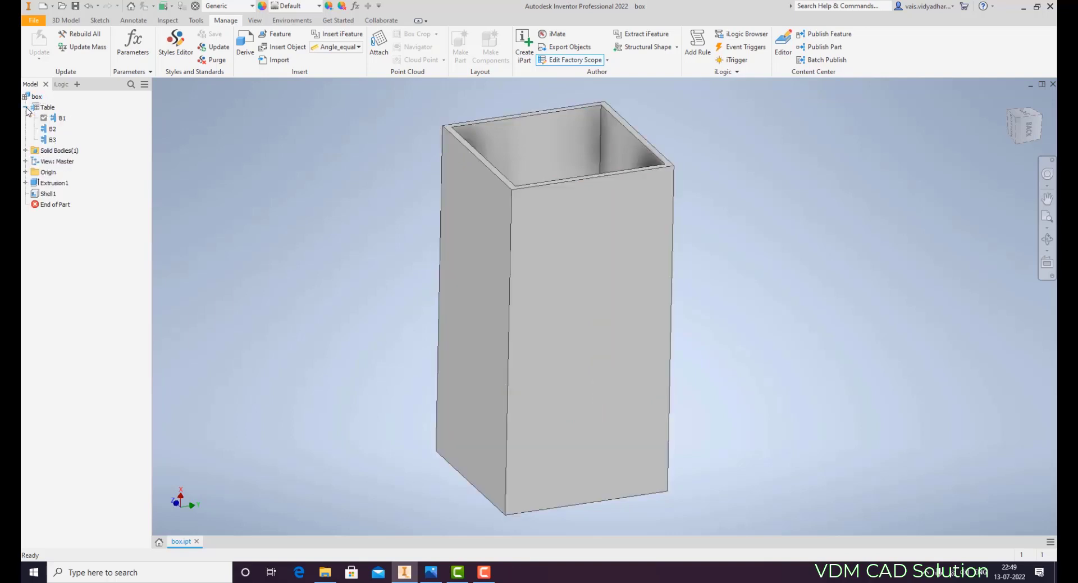
{"action": "left_click", "coordinate": [52, 130]}
{"action": "double_click", "coordinate": [52, 129]}
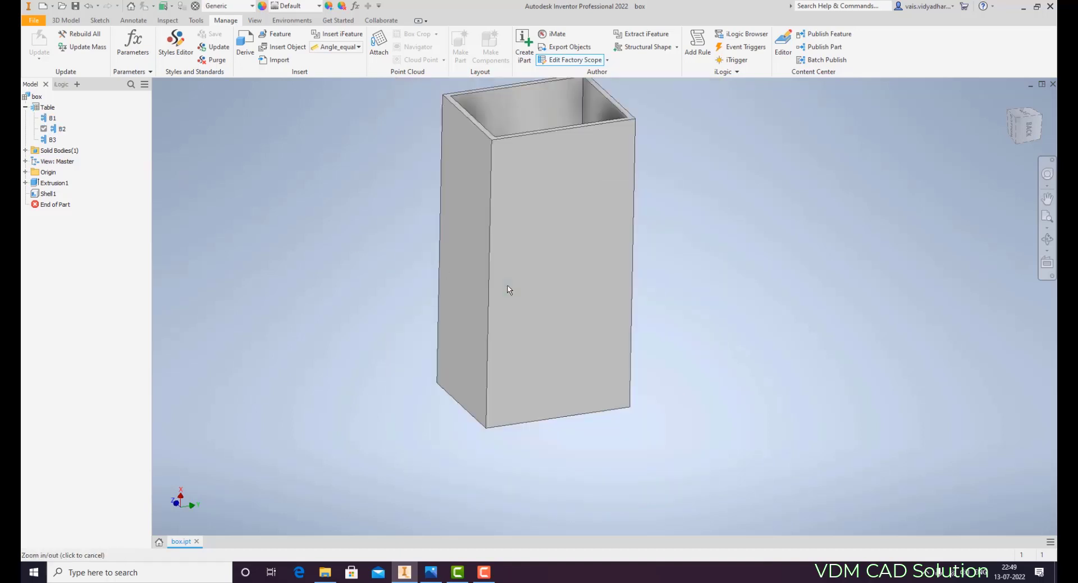
{"action": "key", "text": "F4"}
{"action": "left_click_drag", "start_coordinate": [508, 292], "coordinate": [544, 304]}
{"action": "key", "text": "F3"}
{"action": "key", "text": "F2"}
Step: Activate member B3 and inspect the whole box in the view
{"action": "double_click", "coordinate": [53, 140]}
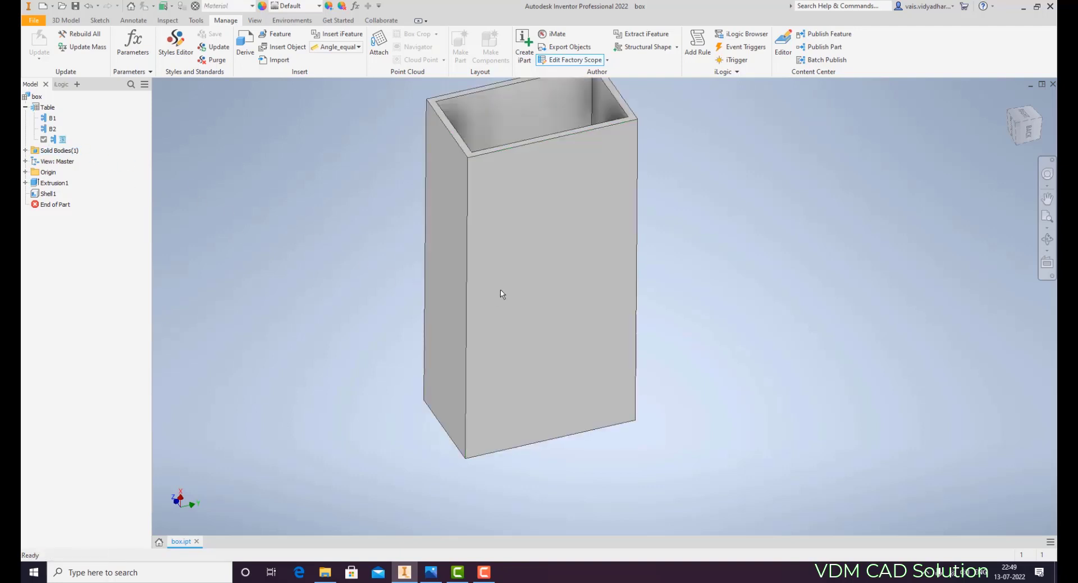
{"action": "key", "text": "F2"}
{"action": "left_click_drag", "start_coordinate": [511, 279], "coordinate": [504, 323]}
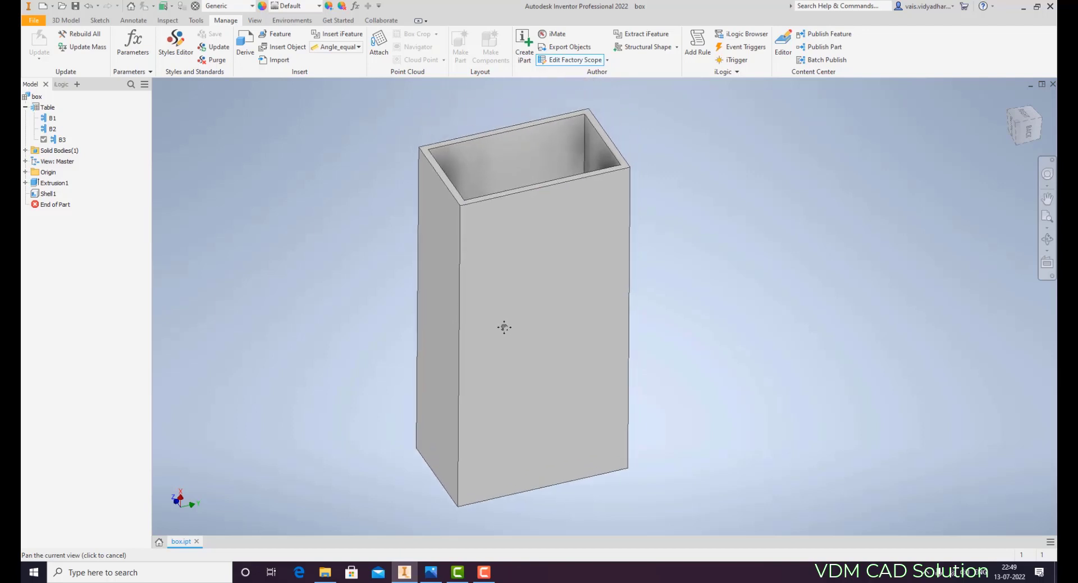
{"action": "key", "text": "F3"}
{"action": "scroll", "coordinate": [520, 280], "scroll_direction": "up", "scroll_amount": 1}
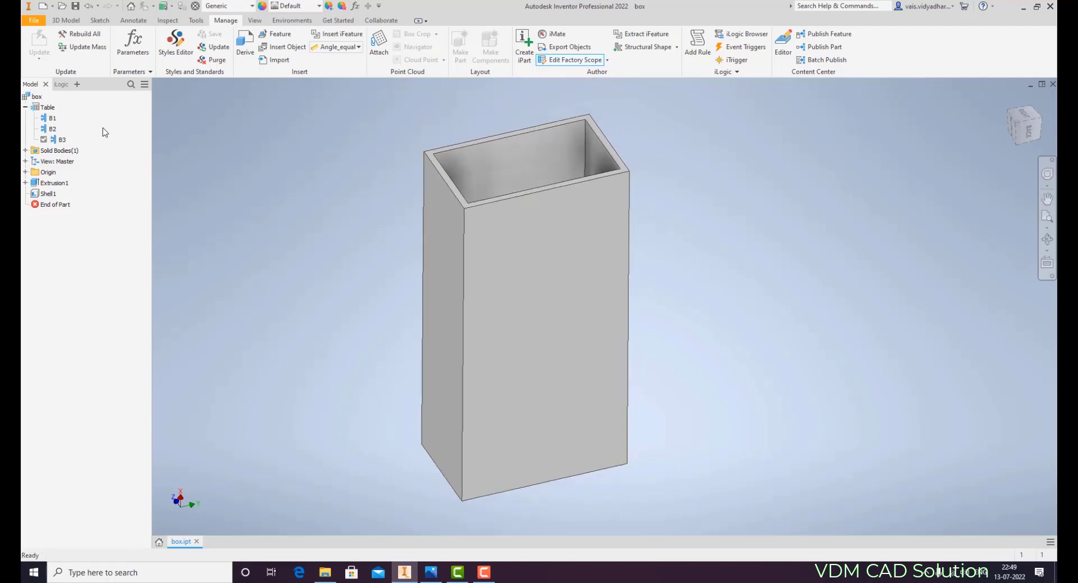
Step: Activate member B1 and generate its part file, saving B1.ipt together with box.ipt
{"action": "double_click", "coordinate": [52, 118]}
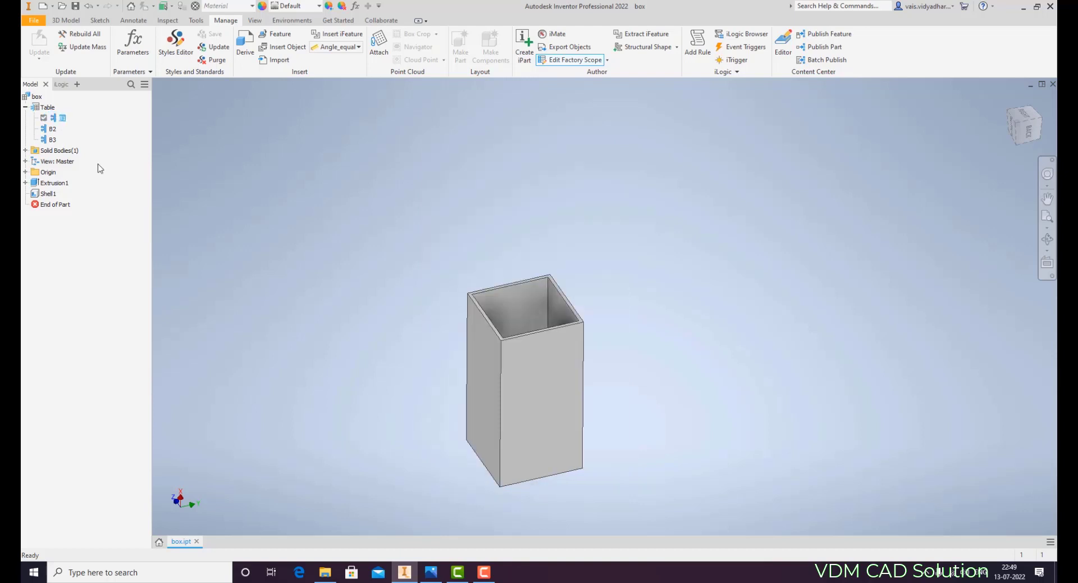
{"action": "right_click", "coordinate": [56, 119]}
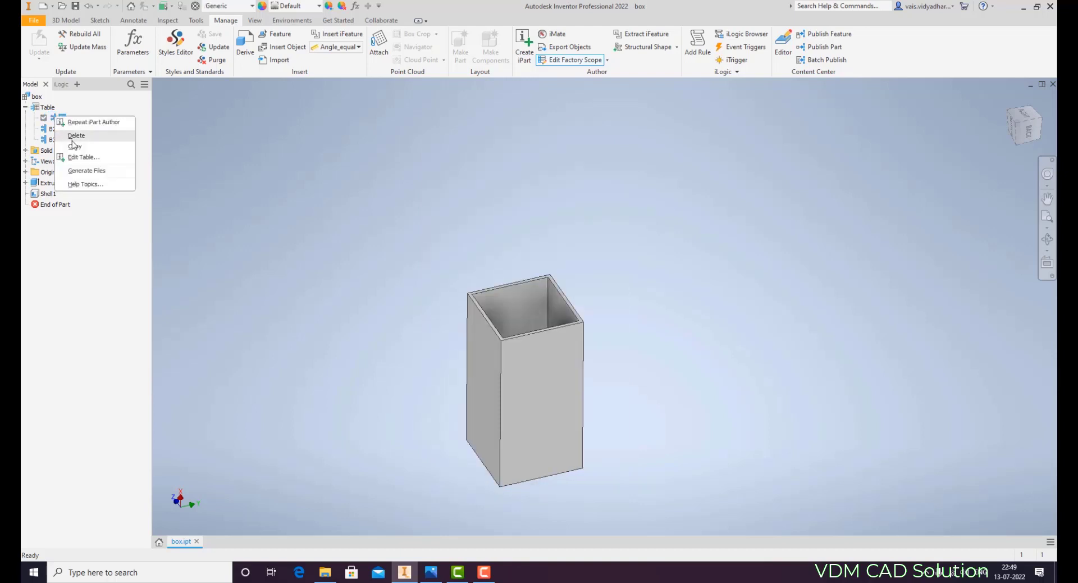
{"action": "left_click", "coordinate": [87, 171]}
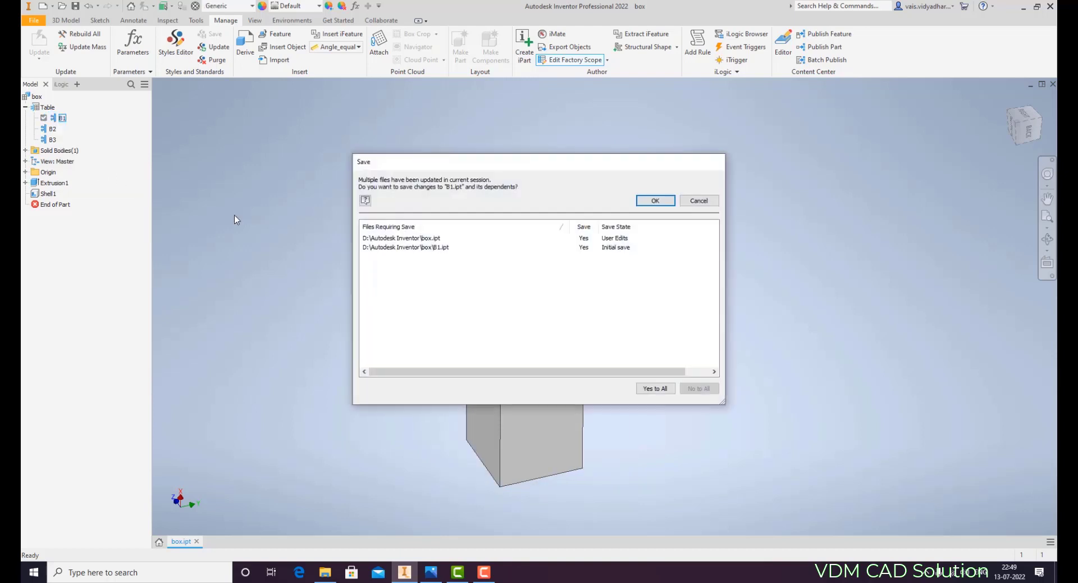
{"action": "left_click", "coordinate": [658, 389]}
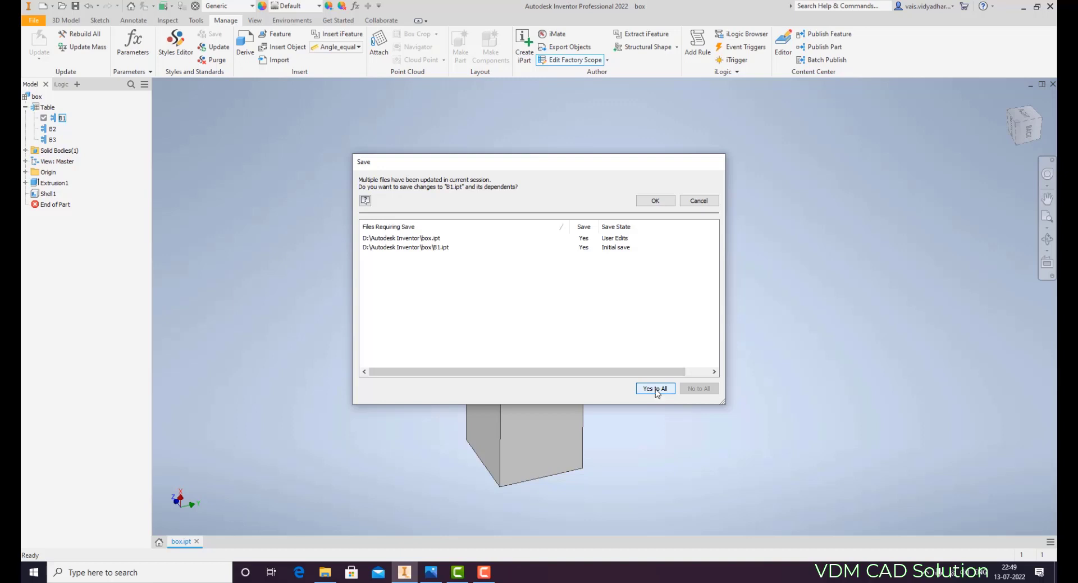
{"action": "left_click", "coordinate": [658, 202]}
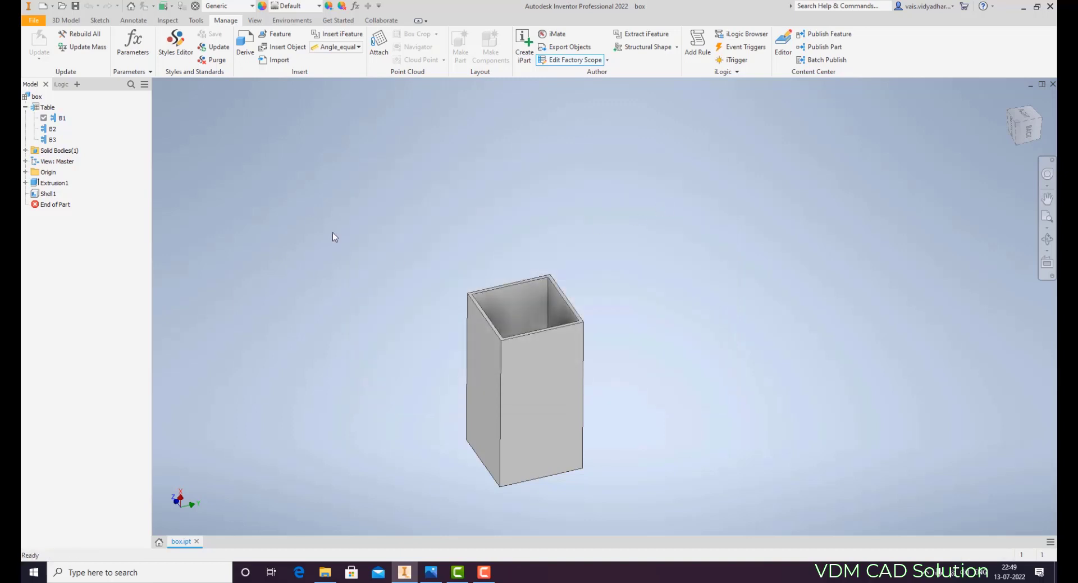
Step: Activate member B2 and generate its part file, saving B2.ipt together with box.ipt
{"action": "left_click", "coordinate": [53, 130]}
{"action": "double_click", "coordinate": [53, 129]}
{"action": "right_click", "coordinate": [52, 129]}
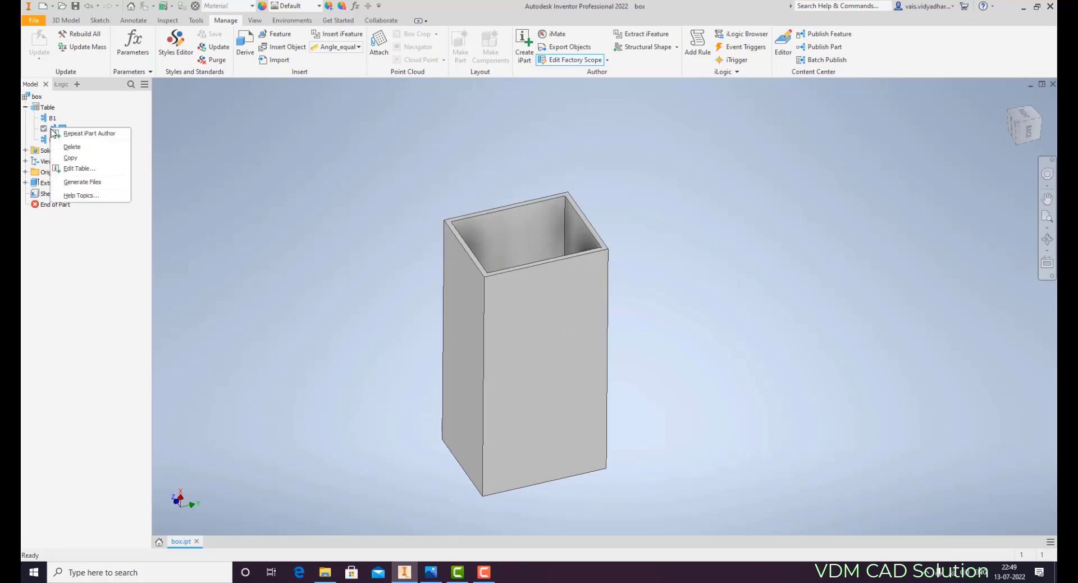
{"action": "left_click", "coordinate": [82, 182]}
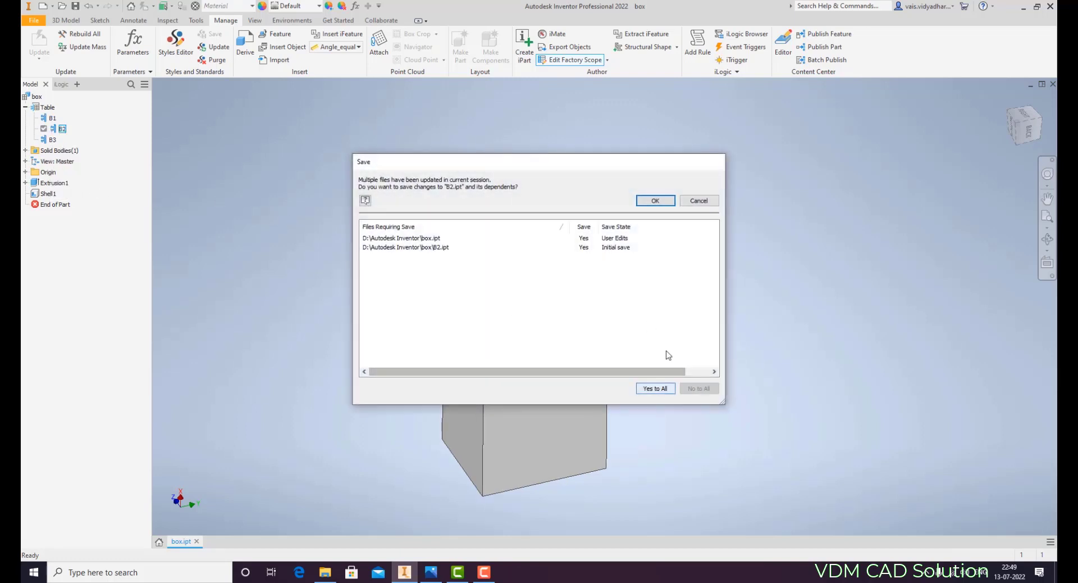
{"action": "left_click", "coordinate": [655, 200]}
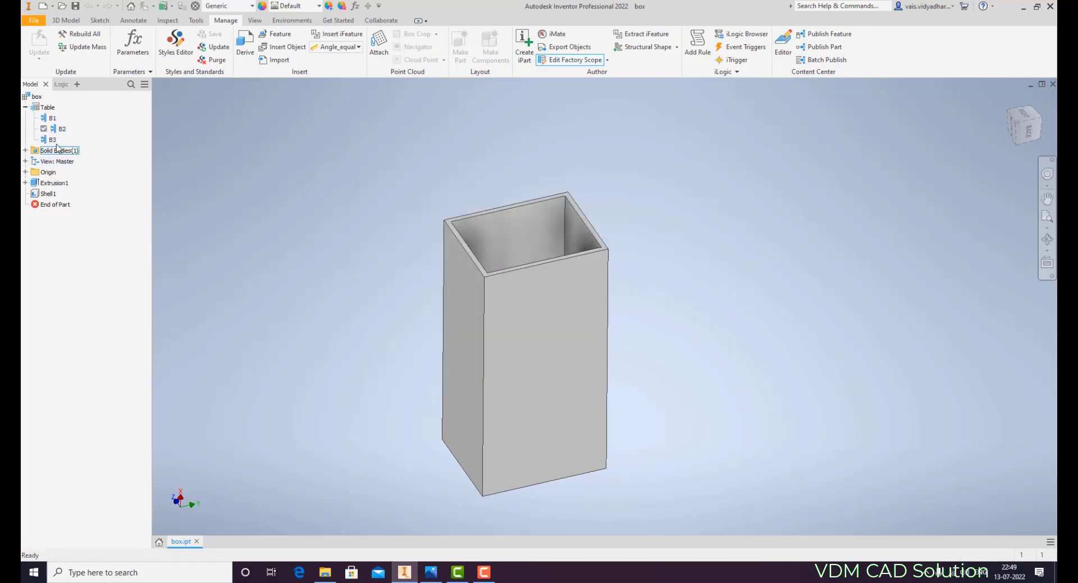
Step: Activate member B3 and generate its part file, saving B3.ipt together with box.ipt
{"action": "double_click", "coordinate": [53, 139]}
{"action": "right_click", "coordinate": [53, 140]}
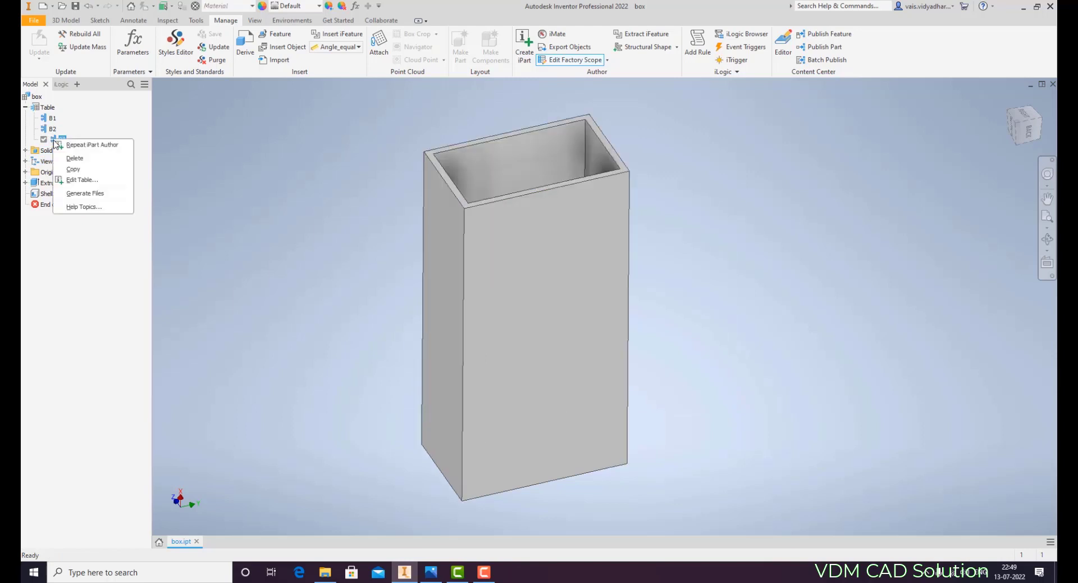
{"action": "left_click", "coordinate": [85, 193]}
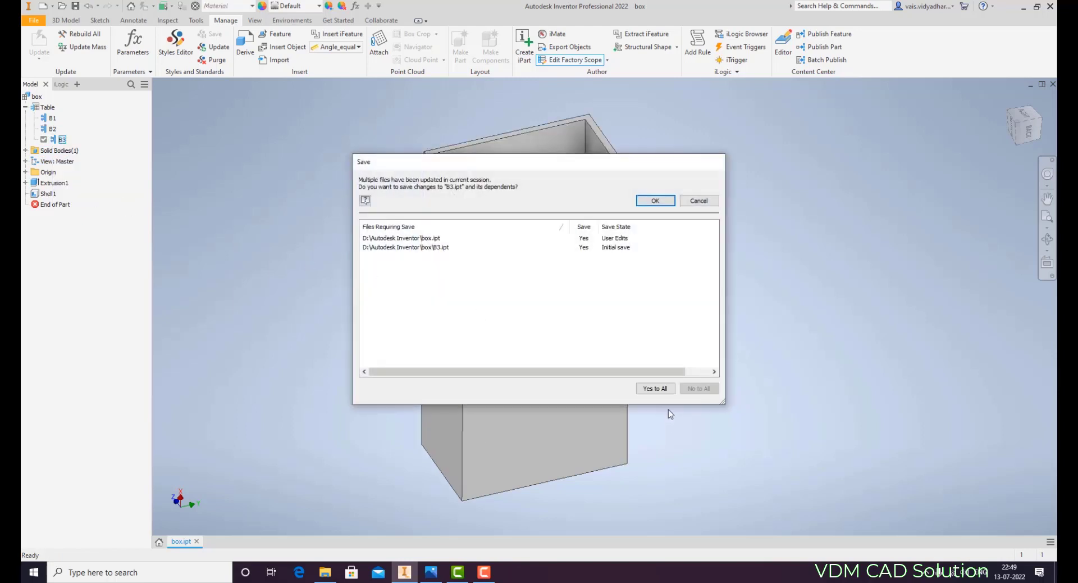
{"action": "left_click", "coordinate": [655, 201]}
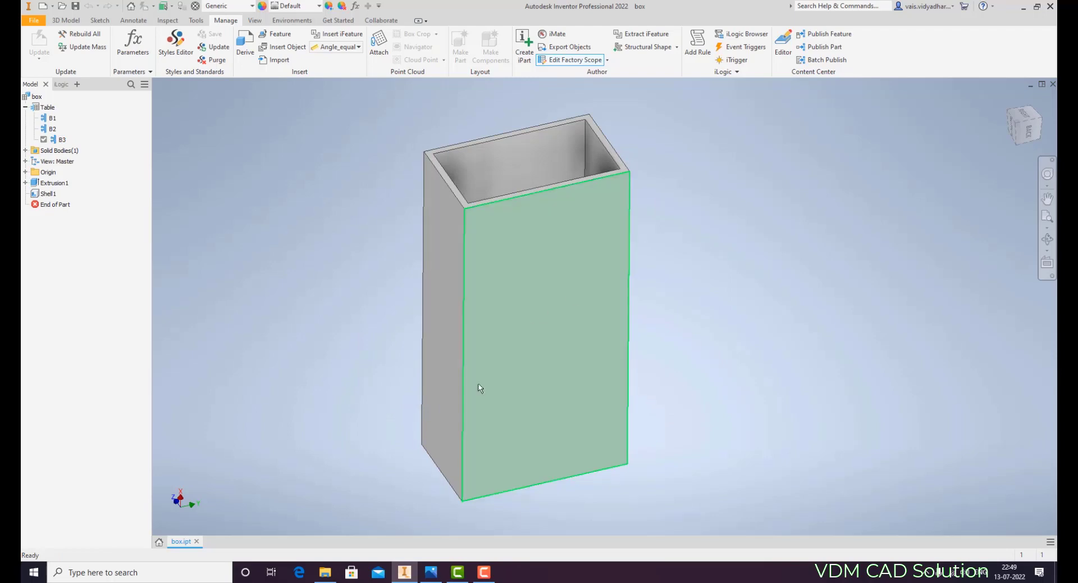
Step: Switch to File Explorer and look for the generated member files, checking the Ipart training folders and going back up to New Volume (D:)
{"action": "left_click", "coordinate": [325, 573]}
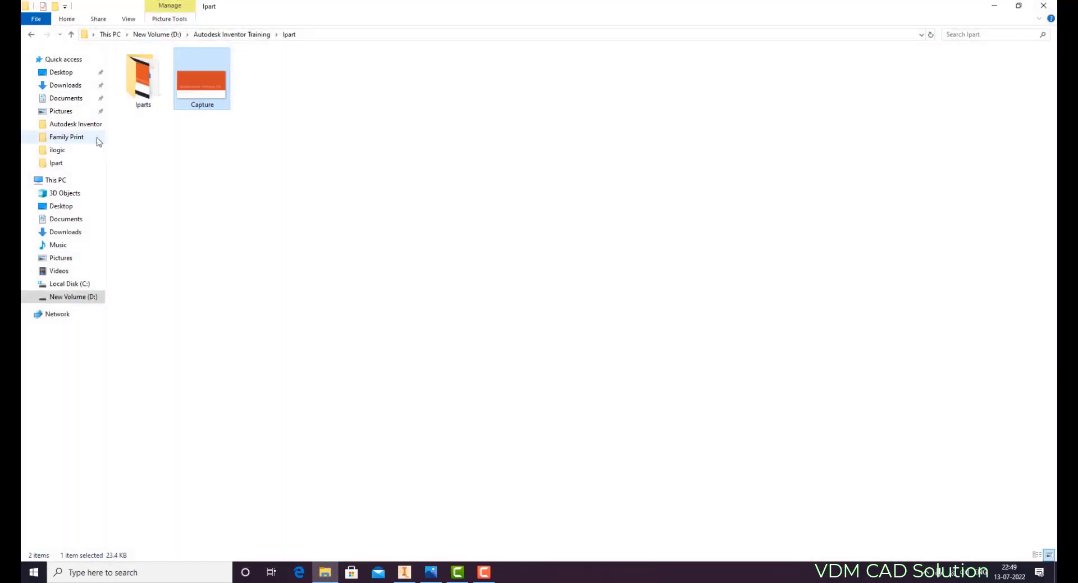
{"action": "left_click", "coordinate": [31, 34]}
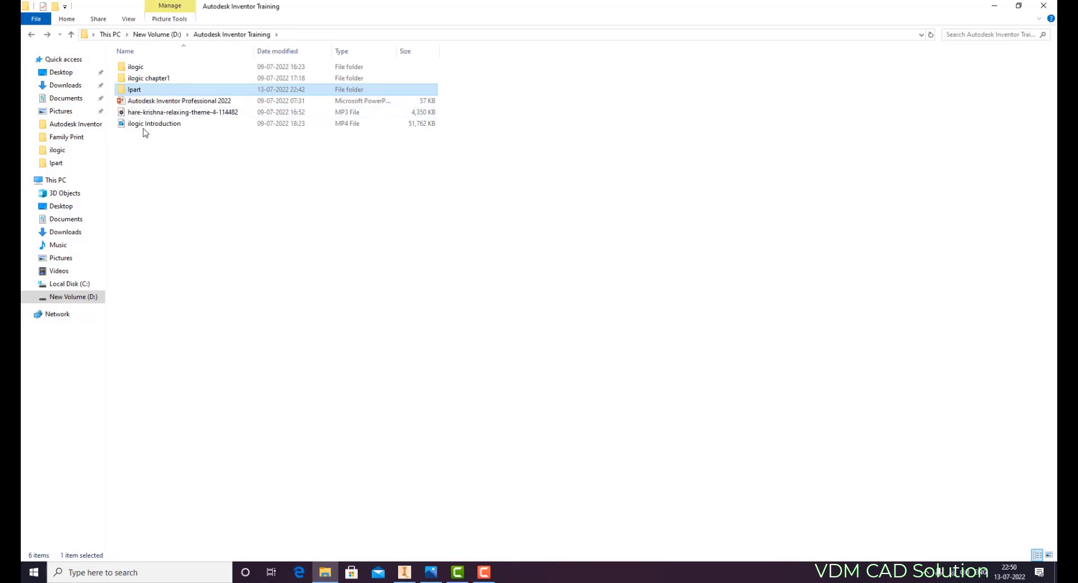
{"action": "double_click", "coordinate": [137, 91]}
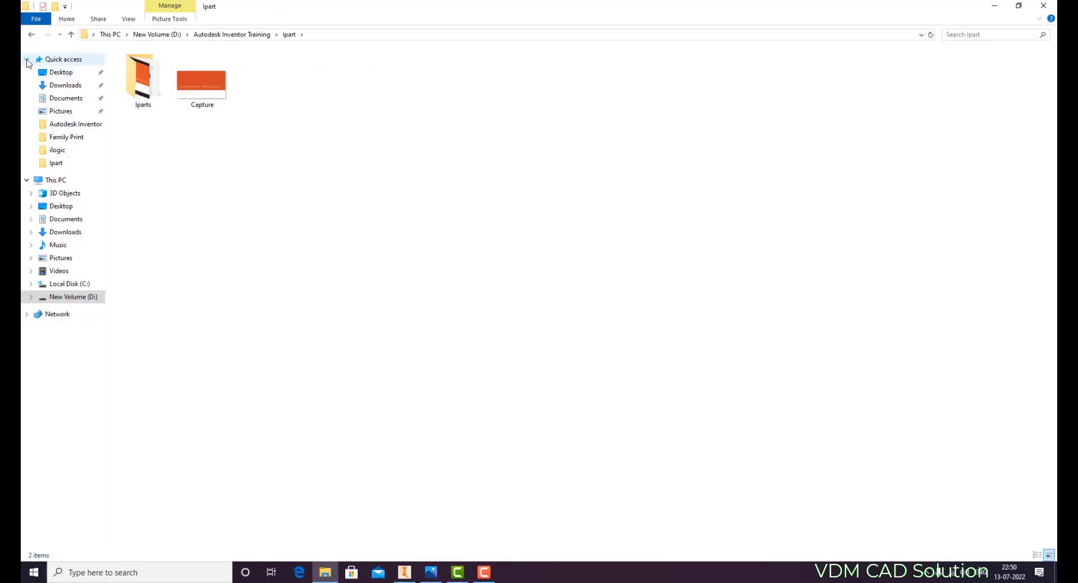
{"action": "double_click", "coordinate": [133, 94]}
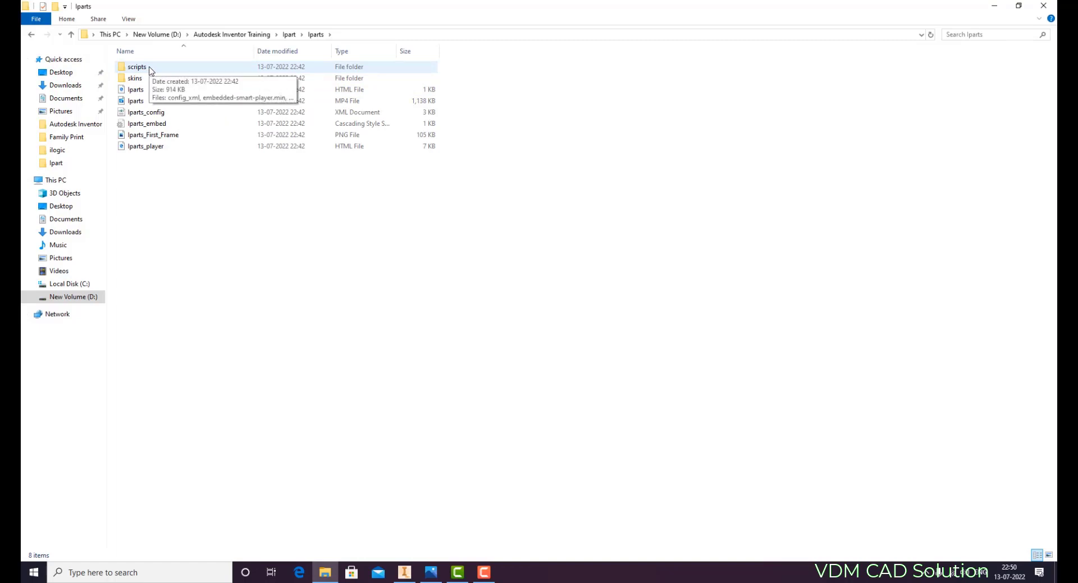
{"action": "double_click", "coordinate": [149, 70]}
{"action": "left_click", "coordinate": [32, 35]}
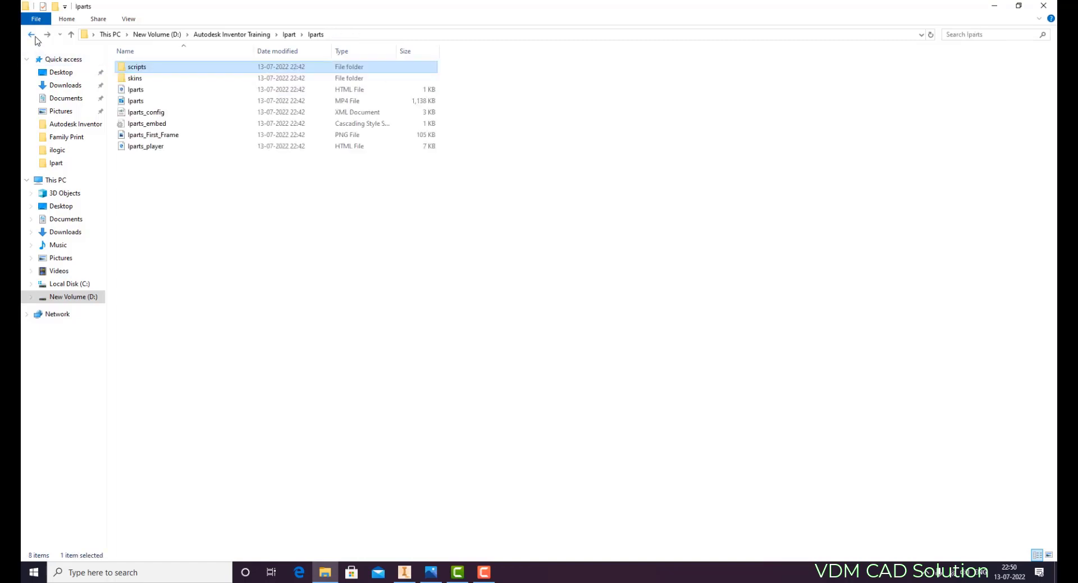
{"action": "left_click", "coordinate": [32, 34]}
{"action": "left_click", "coordinate": [32, 35]}
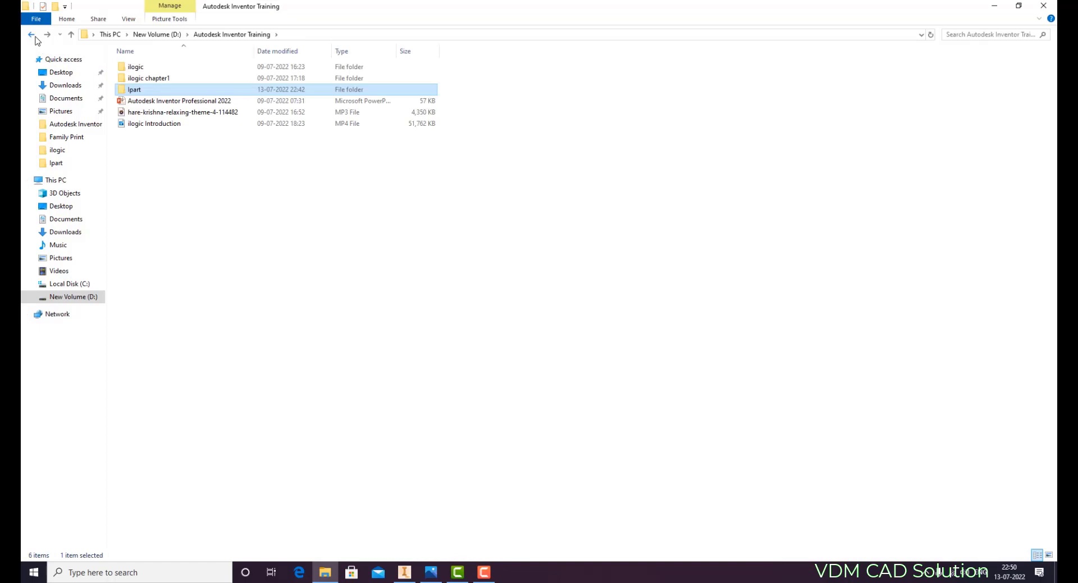
{"action": "left_click", "coordinate": [31, 35]}
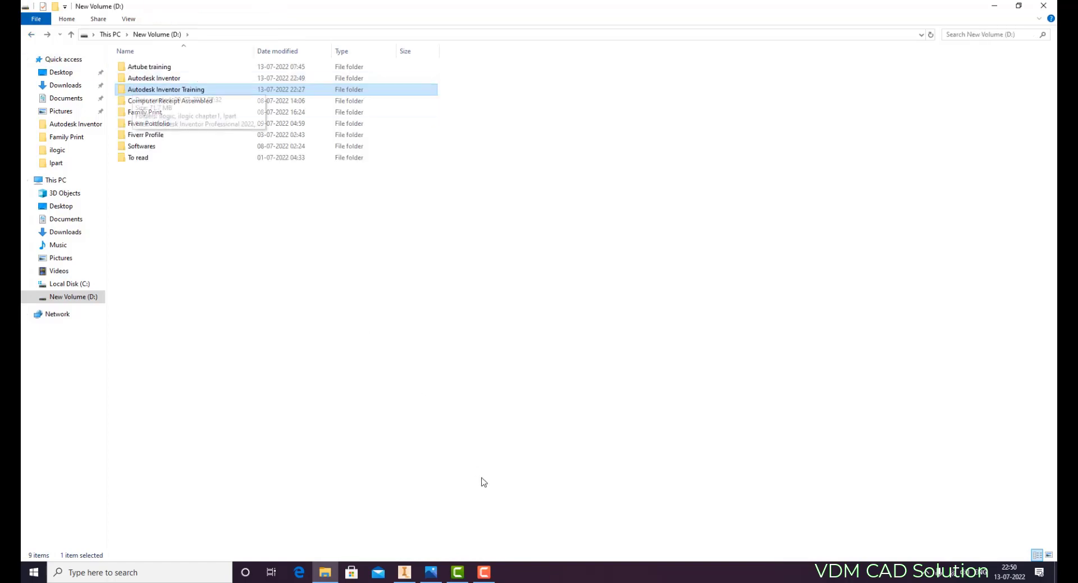
{"action": "left_click", "coordinate": [484, 572]}
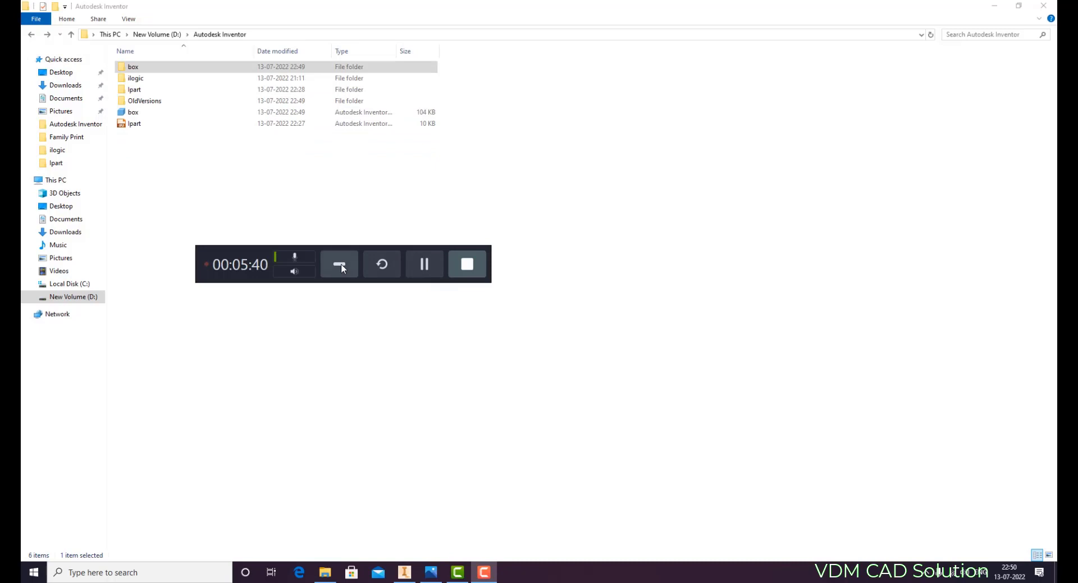
Step: Check the generated member files in the box folder inside the Autodesk Inventor directory
{"action": "left_click", "coordinate": [340, 265]}
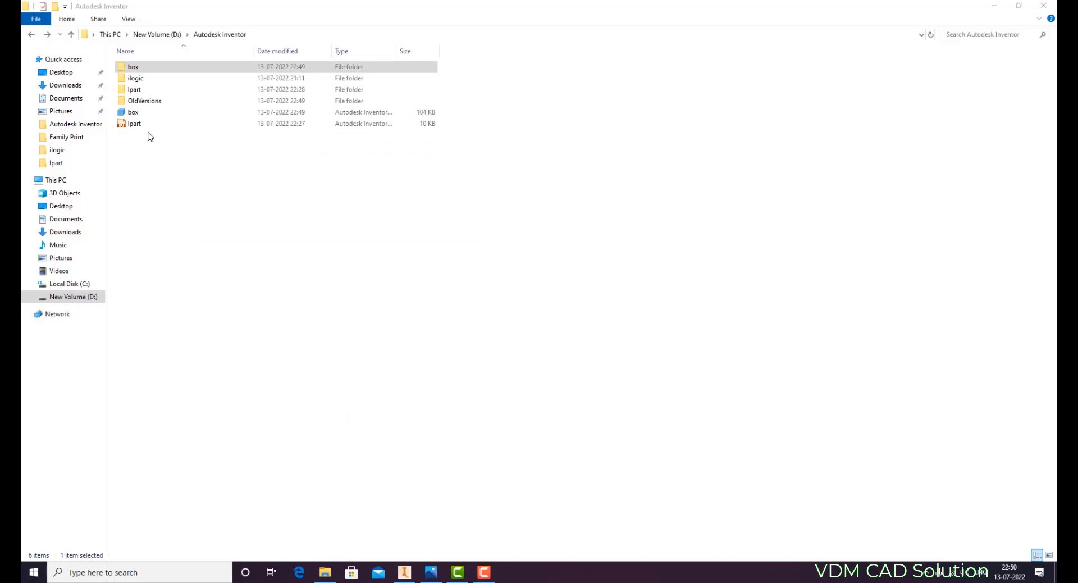
{"action": "double_click", "coordinate": [133, 72]}
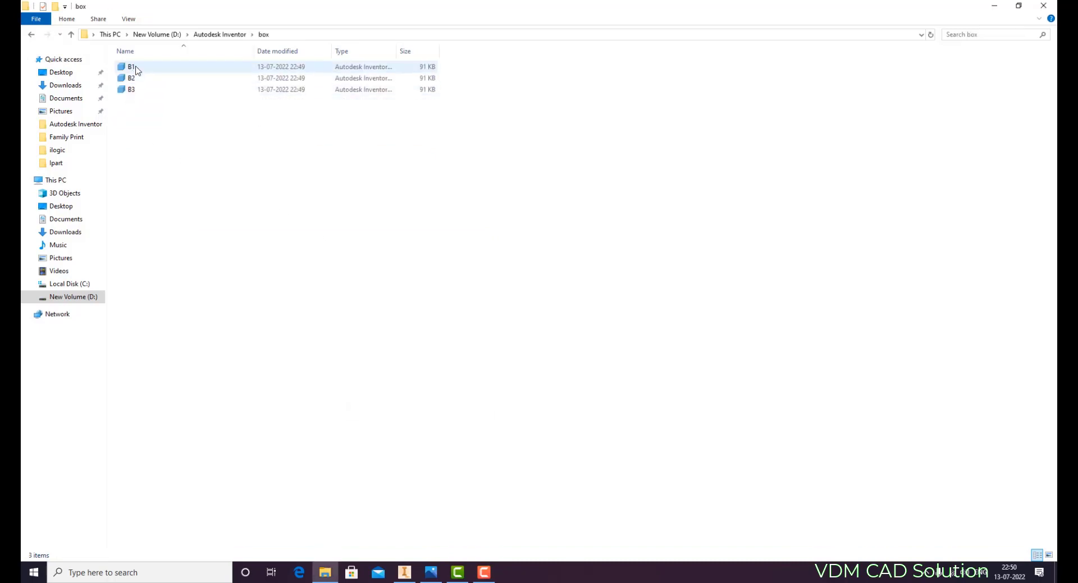
{"action": "left_click", "coordinate": [29, 34]}
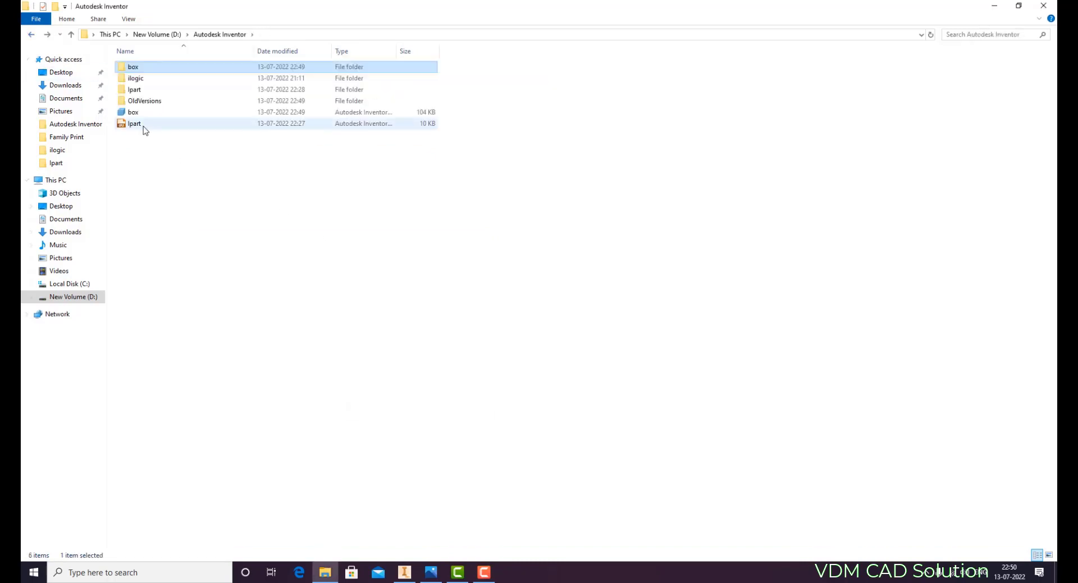
{"action": "double_click", "coordinate": [138, 69]}
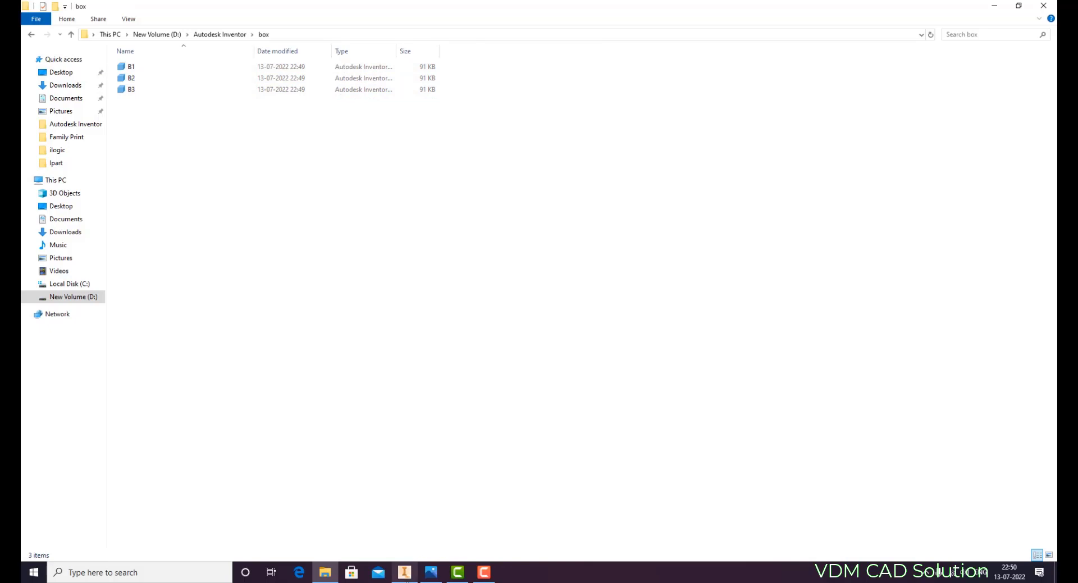
Step: Switch back to Inventor and create a new assembly from the metric Standard (DIN).iam template
{"action": "left_click", "coordinate": [405, 572]}
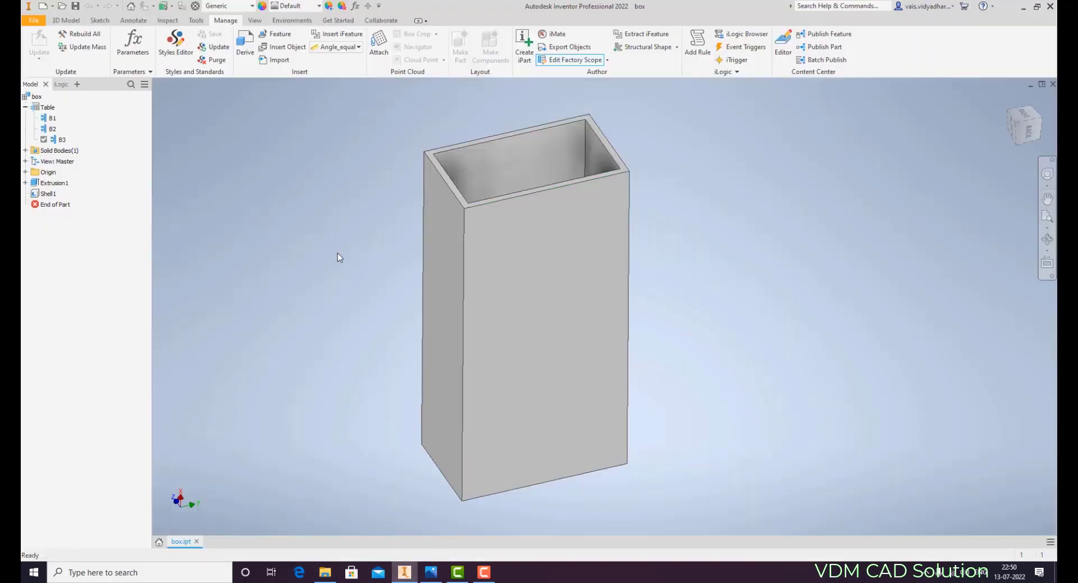
{"action": "scroll", "coordinate": [379, 232], "scroll_direction": "down", "scroll_amount": 1}
{"action": "scroll", "coordinate": [388, 235], "scroll_direction": "up", "scroll_amount": 2}
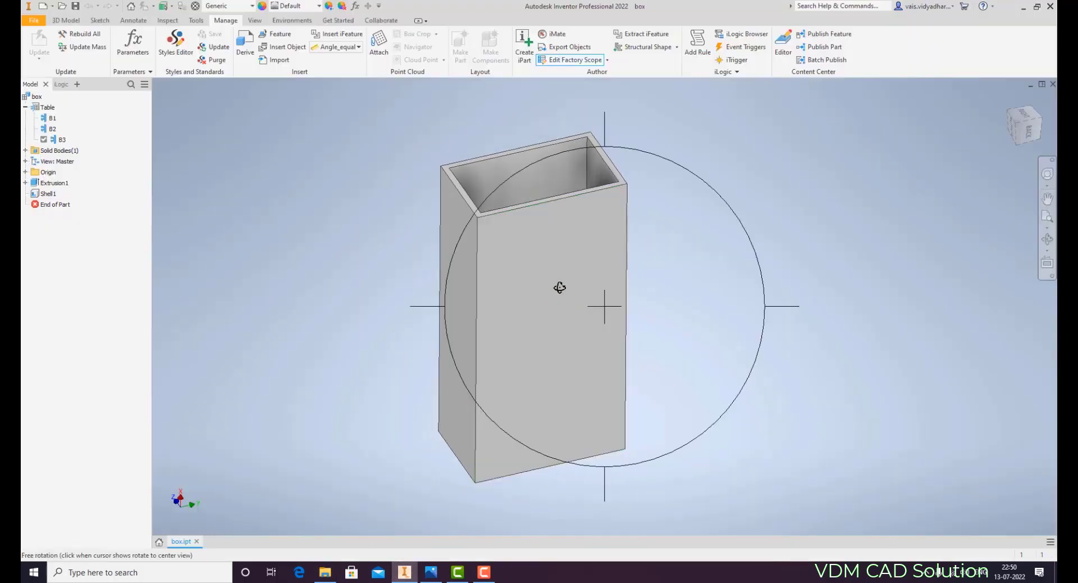
{"action": "middle_click_drag", "start_coordinate": [560, 287], "coordinate": [572, 312], "text": "shift"}
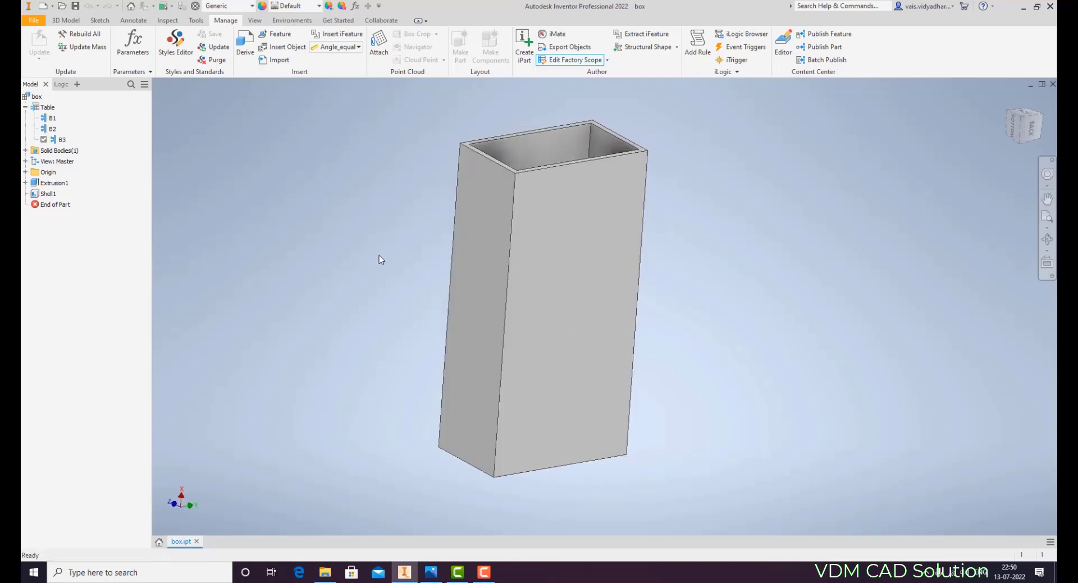
{"action": "left_click", "coordinate": [44, 6]}
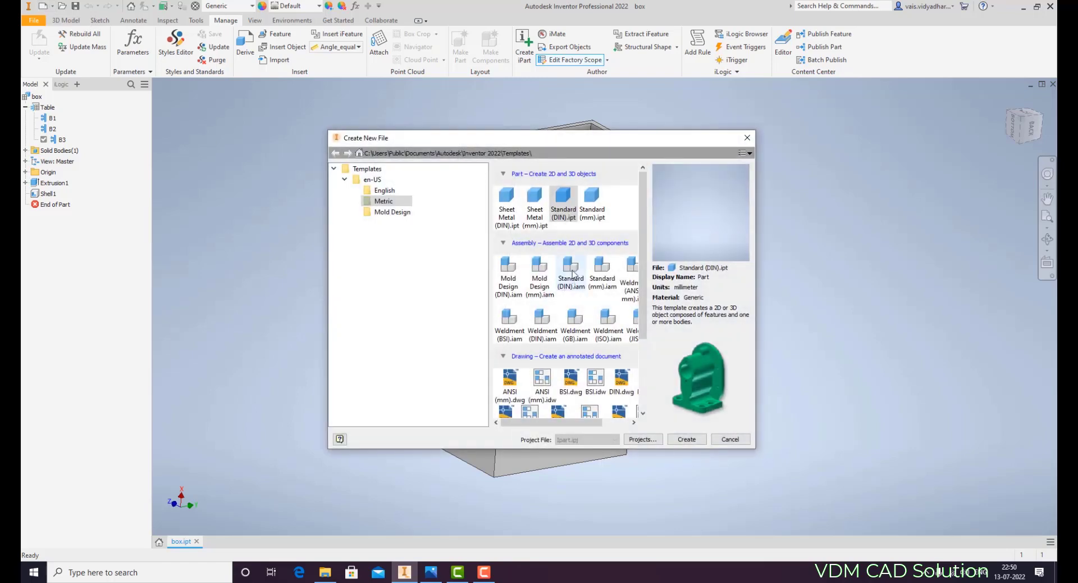
{"action": "double_click", "coordinate": [571, 272]}
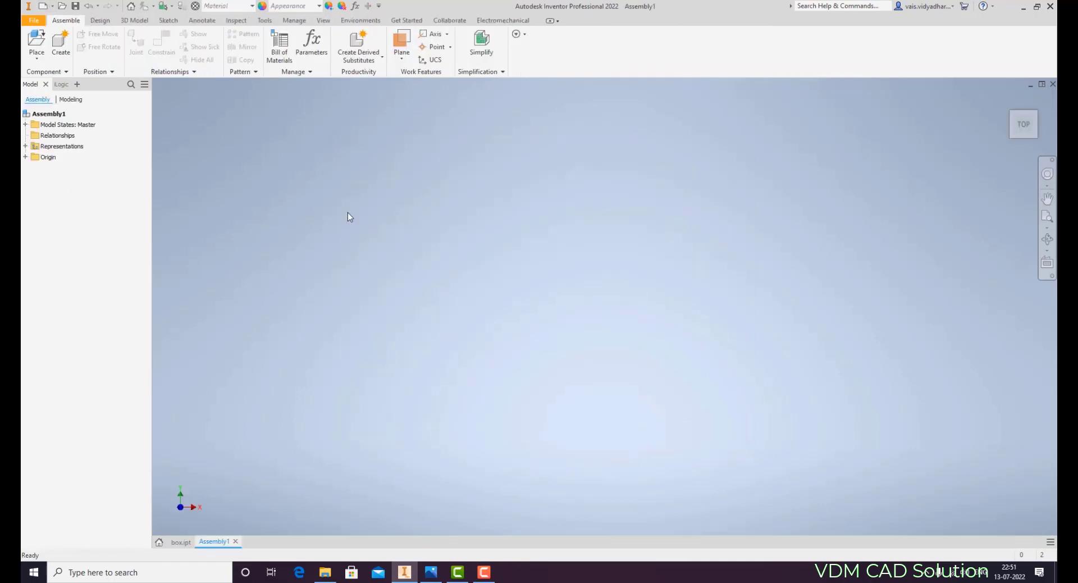
Step: Place the box iPart in the assembly as member B1
{"action": "left_click", "coordinate": [37, 43]}
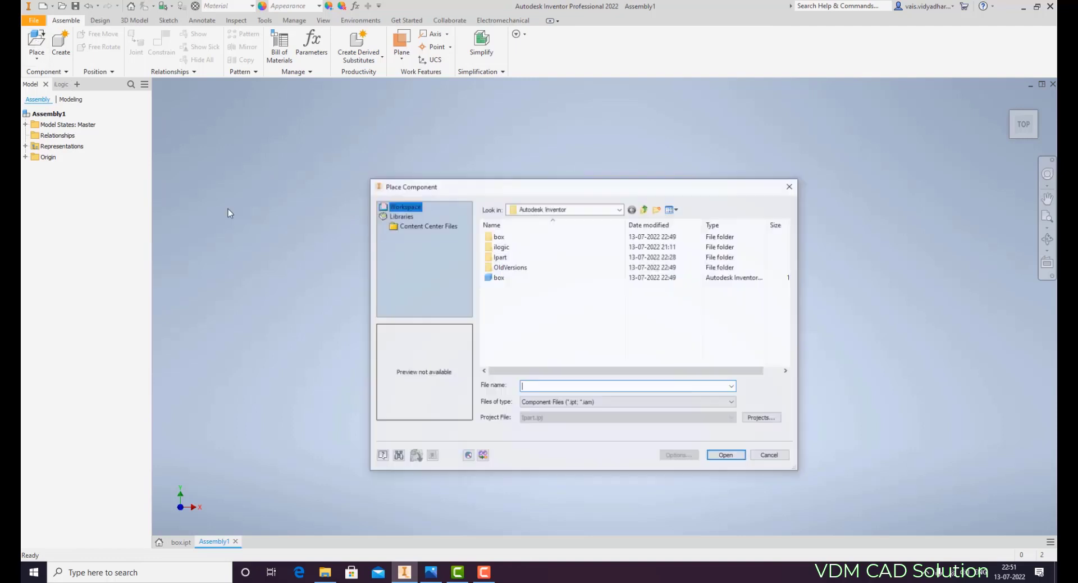
{"action": "left_click", "coordinate": [502, 280]}
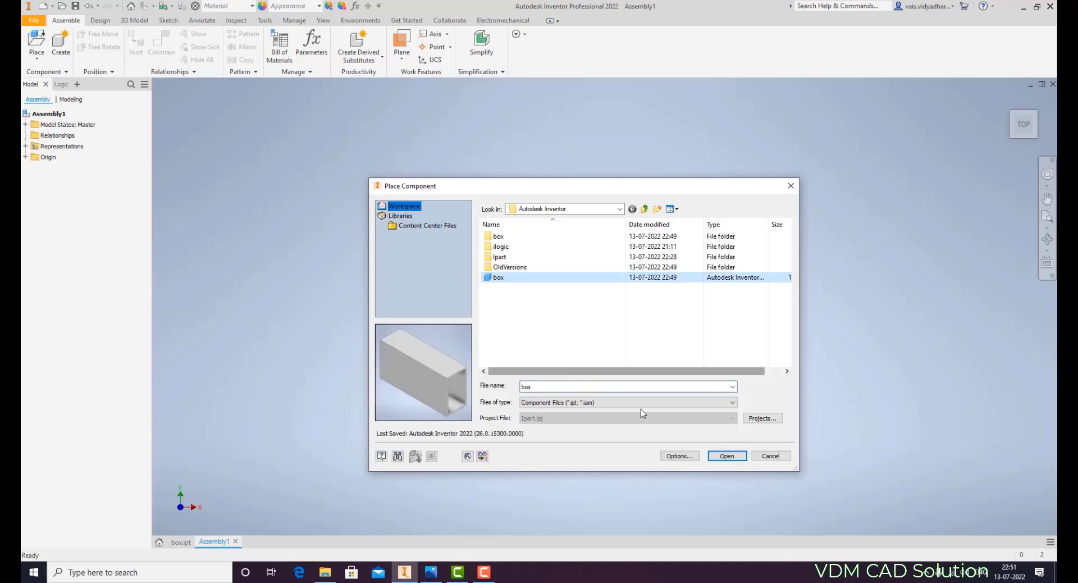
{"action": "left_click", "coordinate": [728, 458]}
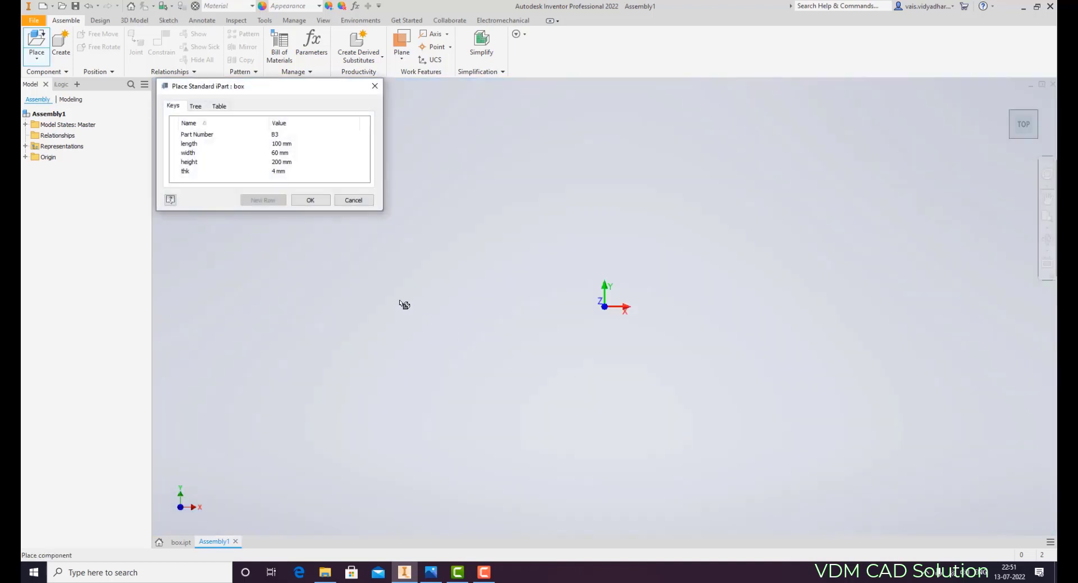
{"action": "left_click", "coordinate": [300, 136]}
{"action": "left_click", "coordinate": [302, 147]}
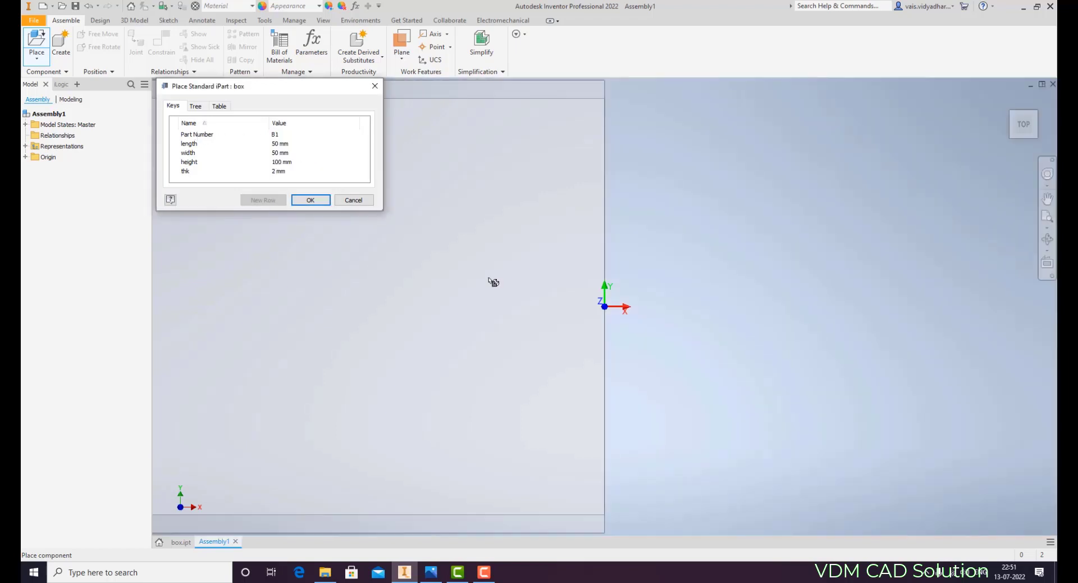
{"action": "left_click", "coordinate": [655, 374]}
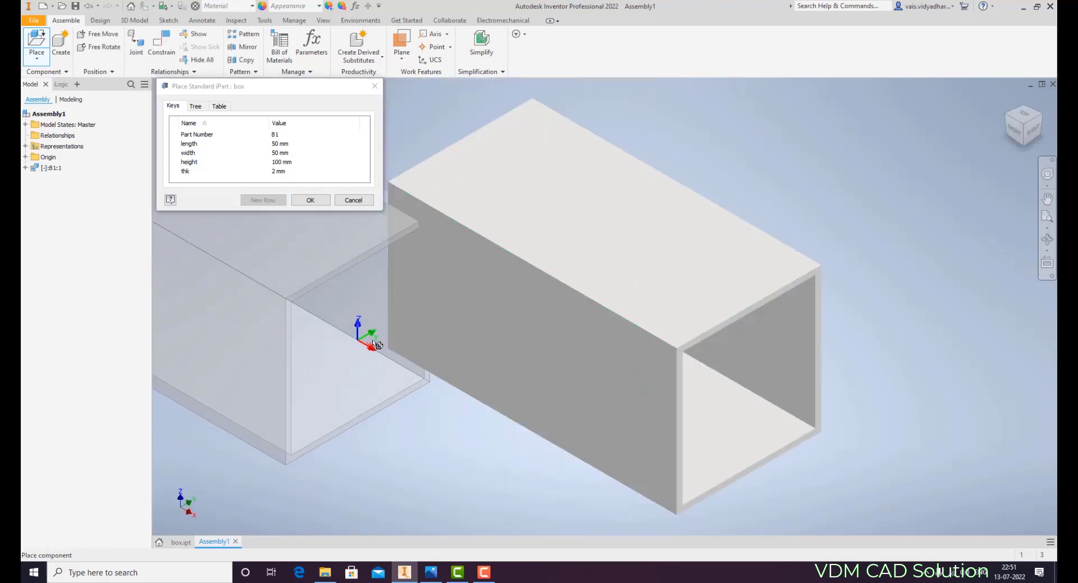
Step: Show all values for the part number key, choose member B2 and place it beside B1
{"action": "left_click", "coordinate": [300, 134]}
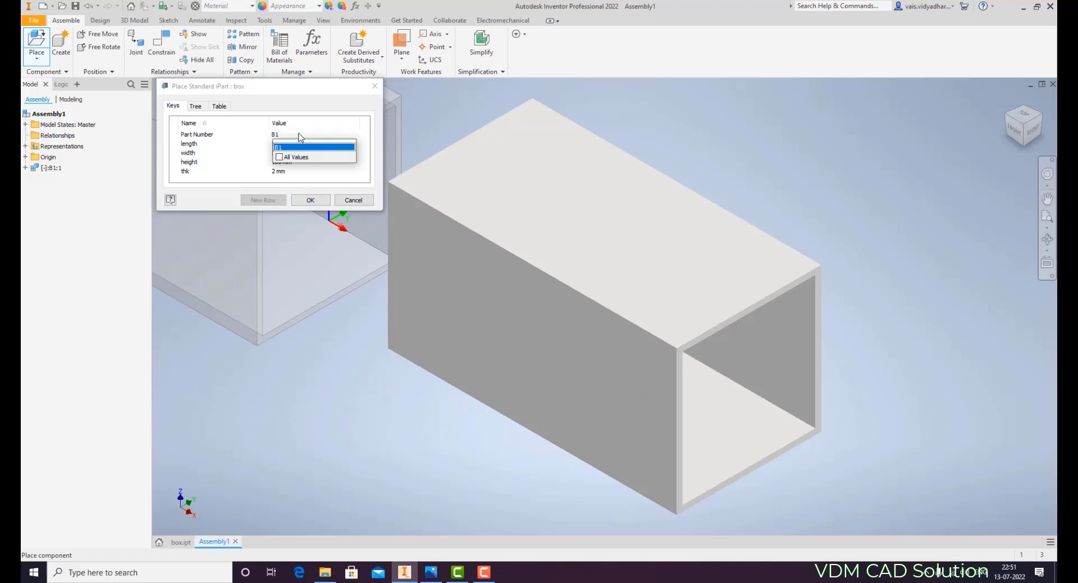
{"action": "left_click", "coordinate": [280, 158]}
{"action": "left_click", "coordinate": [288, 156]}
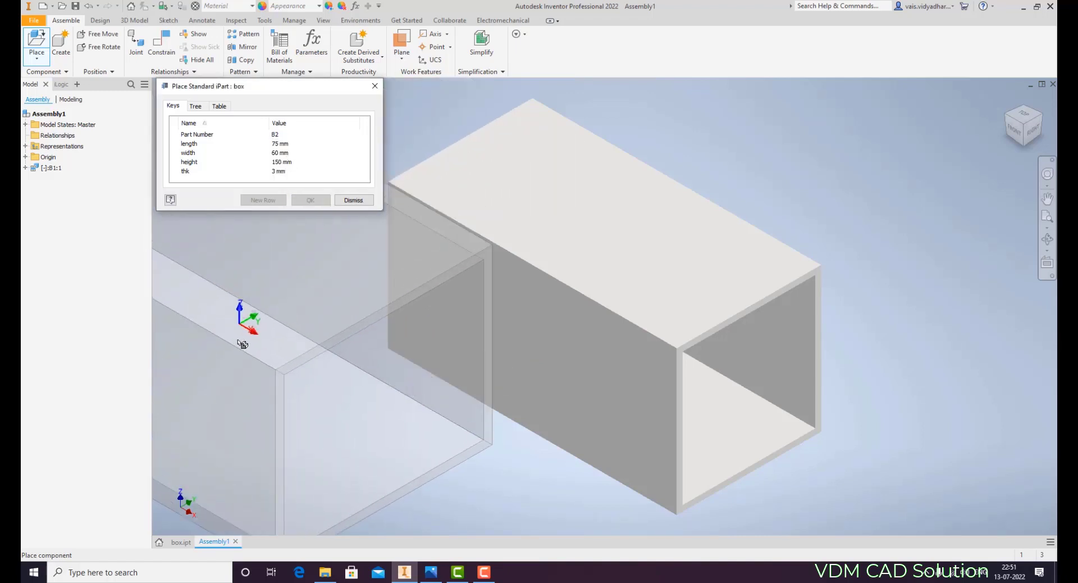
{"action": "left_click", "coordinate": [213, 368]}
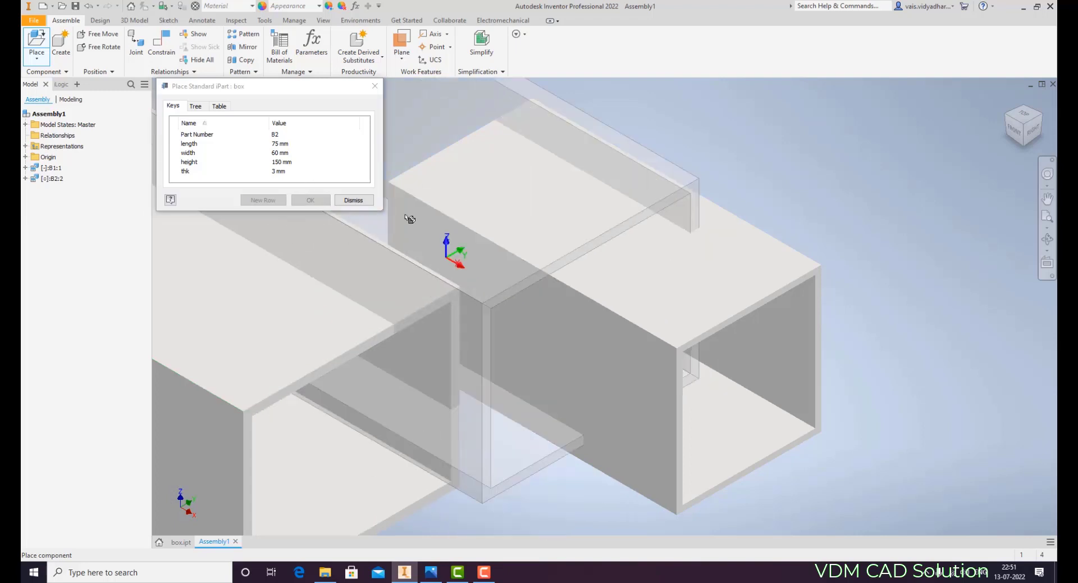
Step: Choose member B3, place it on the other side of B1 and finish placing components
{"action": "left_click", "coordinate": [276, 135]}
{"action": "left_click", "coordinate": [287, 158]}
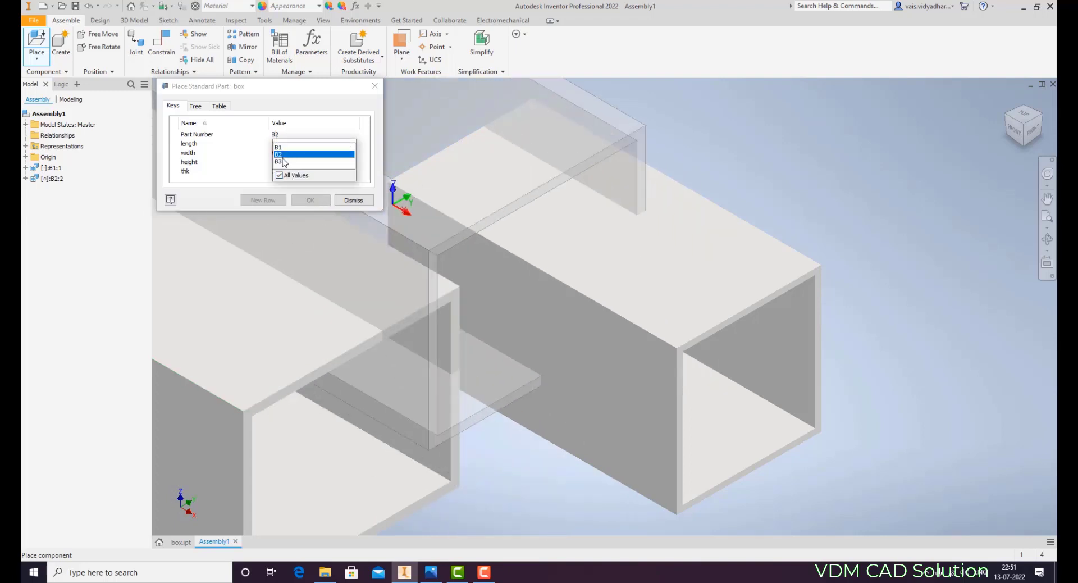
{"action": "left_click", "coordinate": [285, 162]}
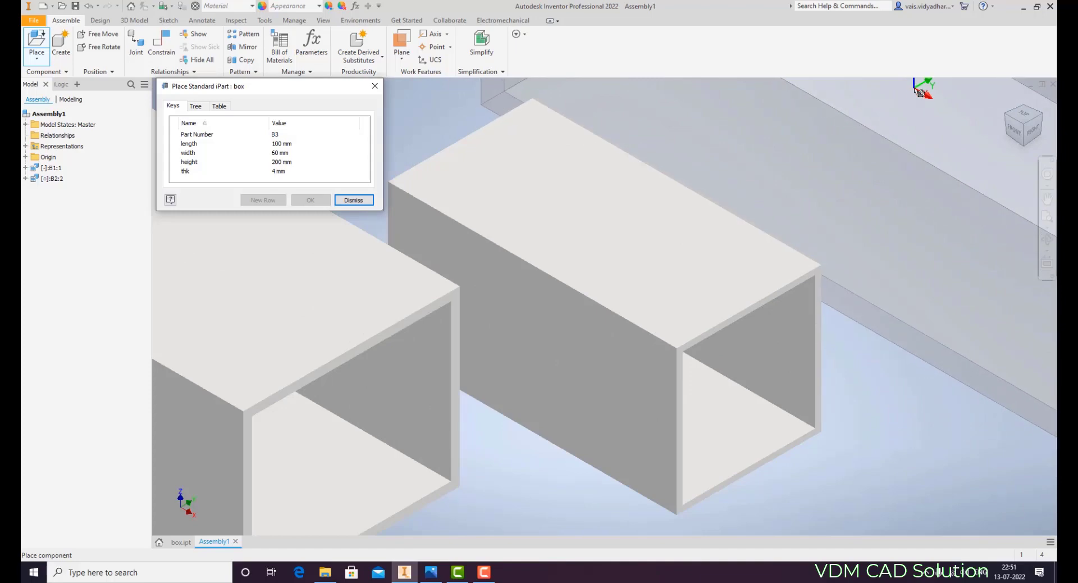
{"action": "left_click", "coordinate": [916, 99]}
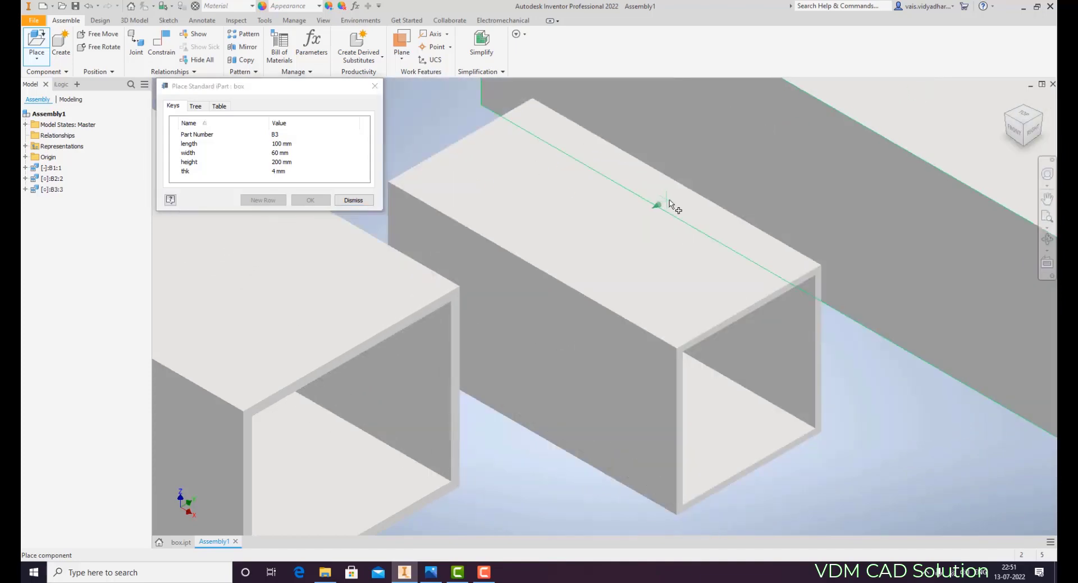
{"action": "key", "text": "Escape"}
Step: Move the B2, B1 and B3 boxes apart so they stand upright side by side with B1 in the middle
{"action": "scroll", "coordinate": [438, 291], "scroll_direction": "down", "scroll_amount": 5}
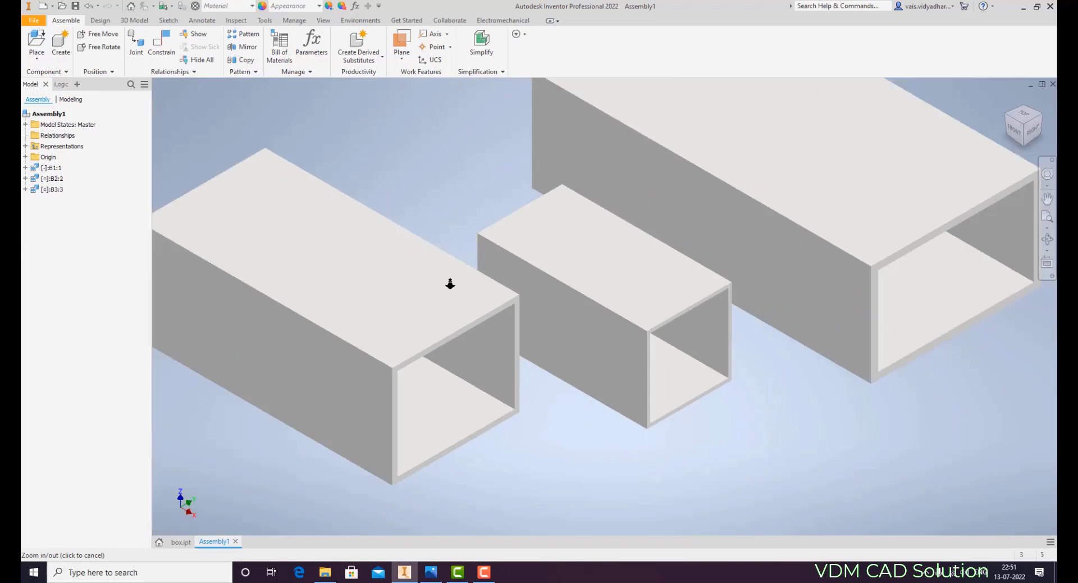
{"action": "key", "text": "F4"}
{"action": "left_click_drag", "start_coordinate": [621, 346], "coordinate": [549, 406]}
{"action": "scroll", "coordinate": [598, 354], "scroll_direction": "down", "scroll_amount": 3}
{"action": "middle_click_drag", "start_coordinate": [550, 407], "coordinate": [496, 257], "text": "shift"}
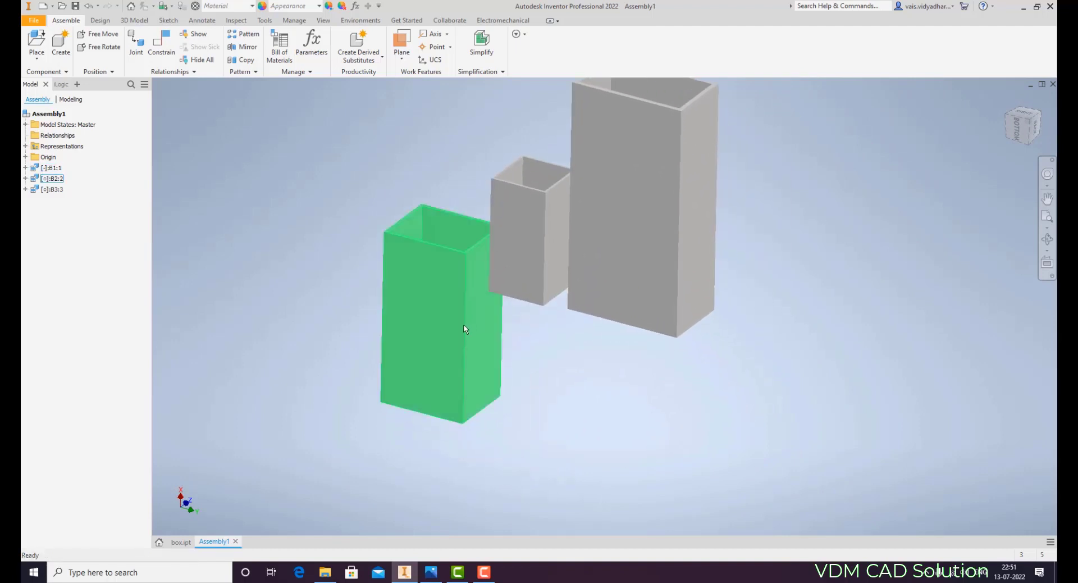
{"action": "left_click_drag", "start_coordinate": [465, 330], "coordinate": [415, 295]}
{"action": "left_click_drag", "start_coordinate": [542, 257], "coordinate": [521, 339]}
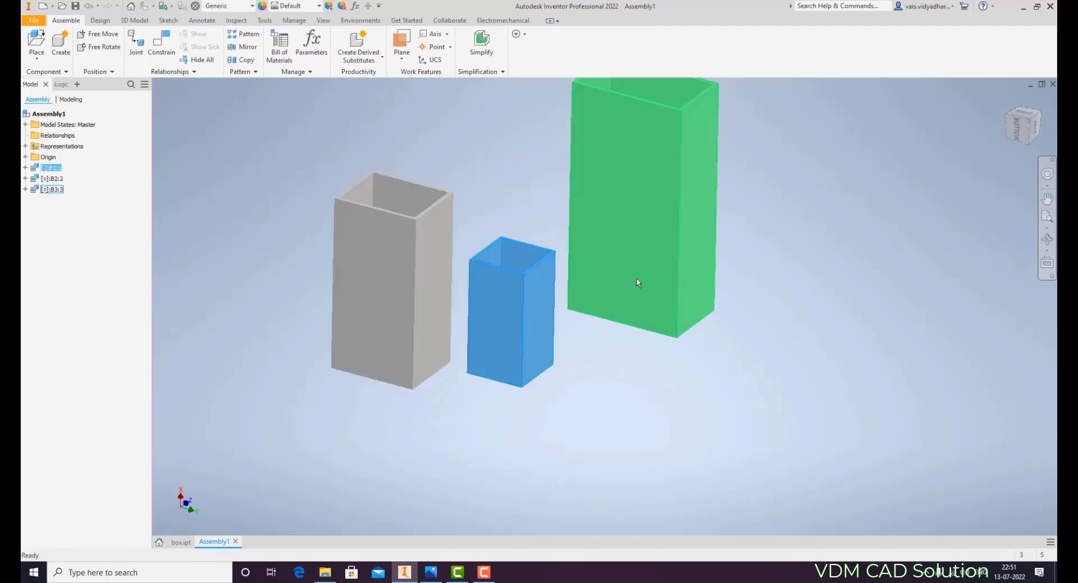
{"action": "left_click_drag", "start_coordinate": [636, 278], "coordinate": [649, 385]}
{"action": "scroll", "coordinate": [532, 224], "scroll_direction": "up", "scroll_amount": 1}
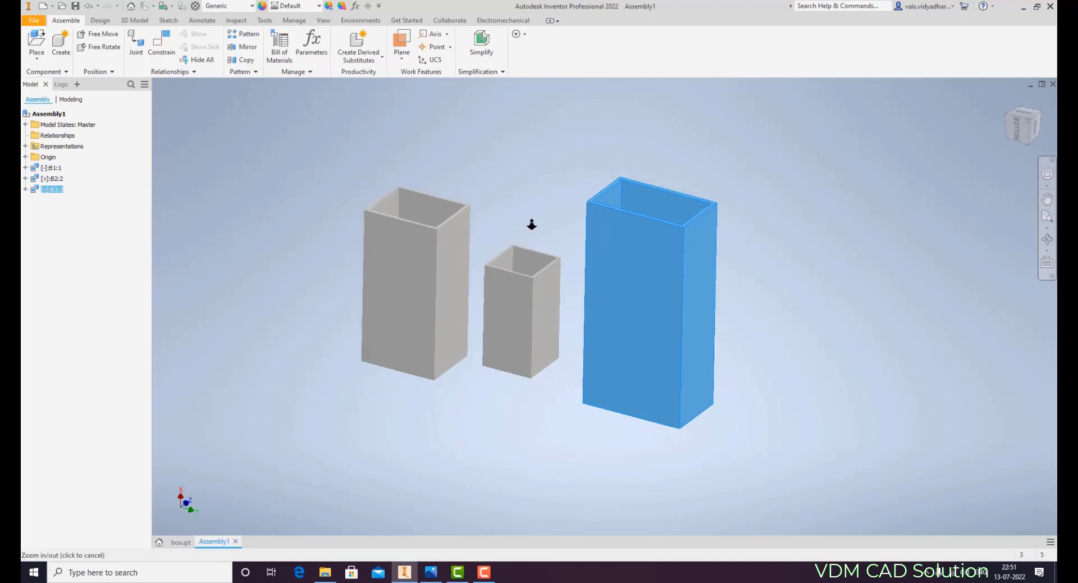
{"action": "middle_click_drag", "start_coordinate": [532, 227], "coordinate": [575, 175], "text": "shift"}
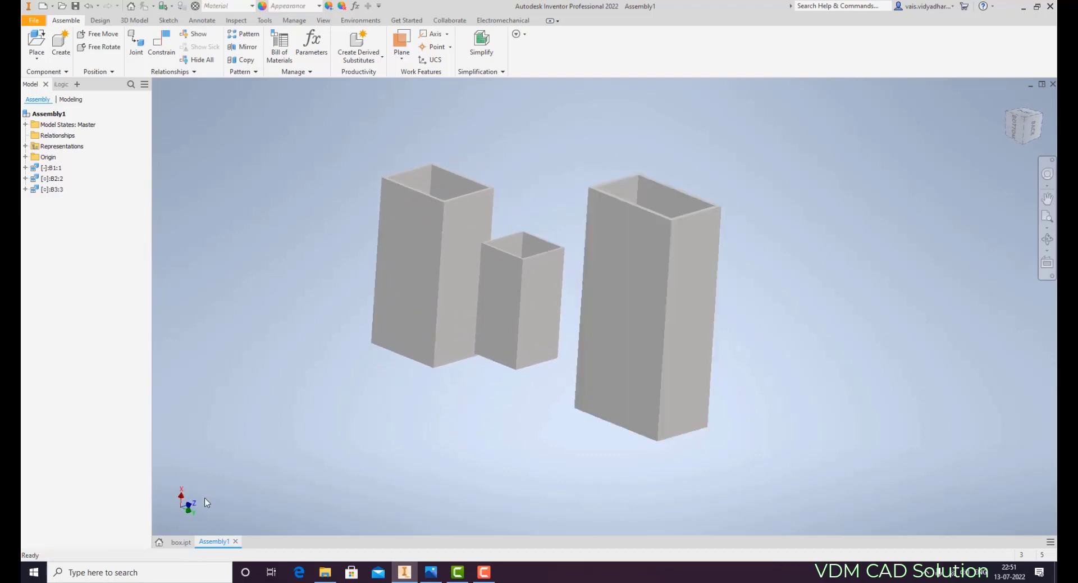
Step: In box.ipt, fillet the four outer vertical edges of the box with a 2 mm radius
{"action": "left_click", "coordinate": [181, 542]}
{"action": "key", "text": "F3"}
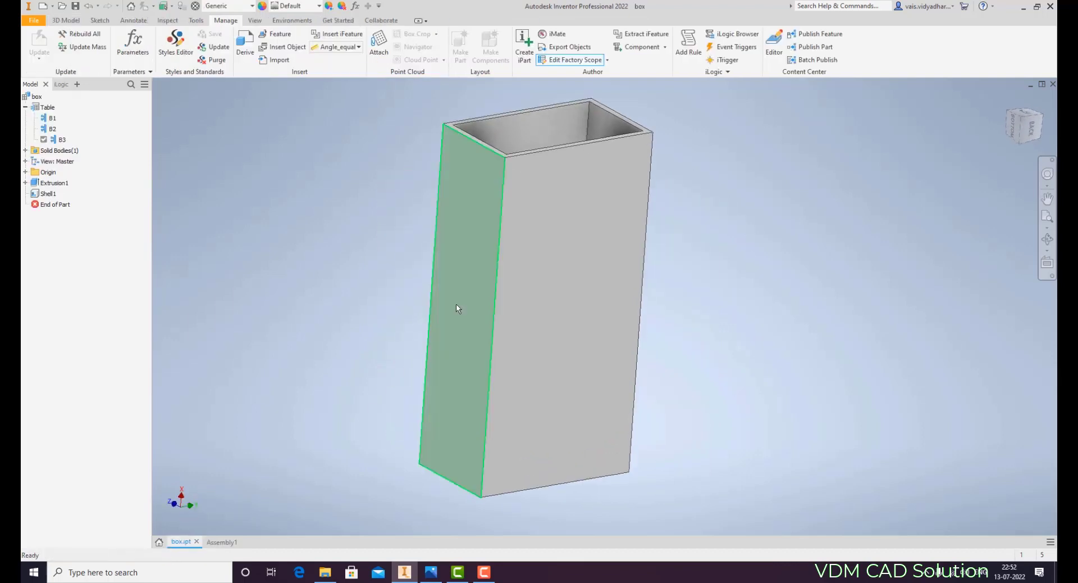
{"action": "middle_click_drag", "start_coordinate": [455, 309], "coordinate": [505, 326], "text": "shift"}
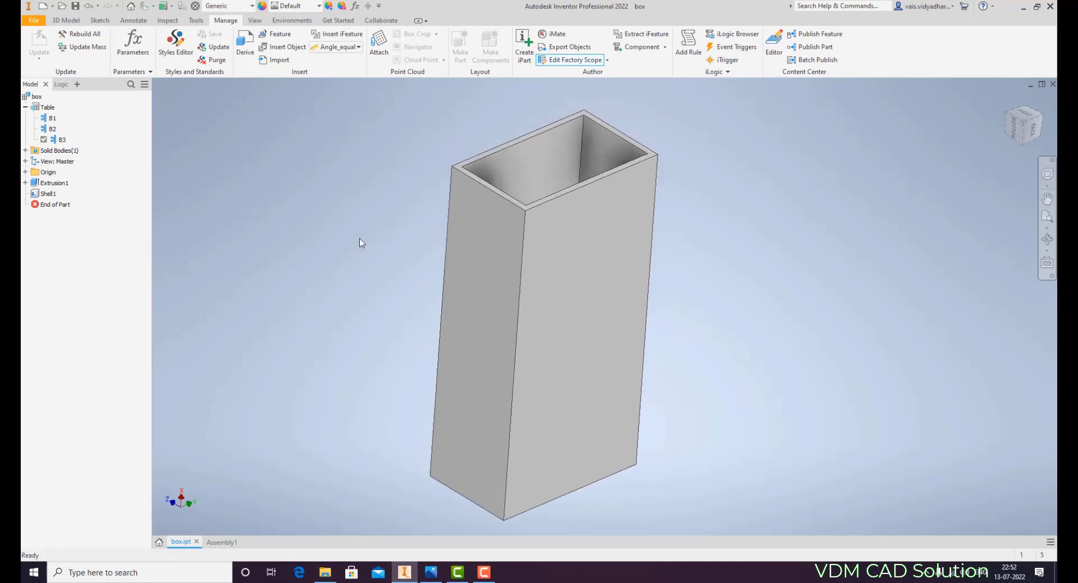
{"action": "left_click", "coordinate": [66, 21]}
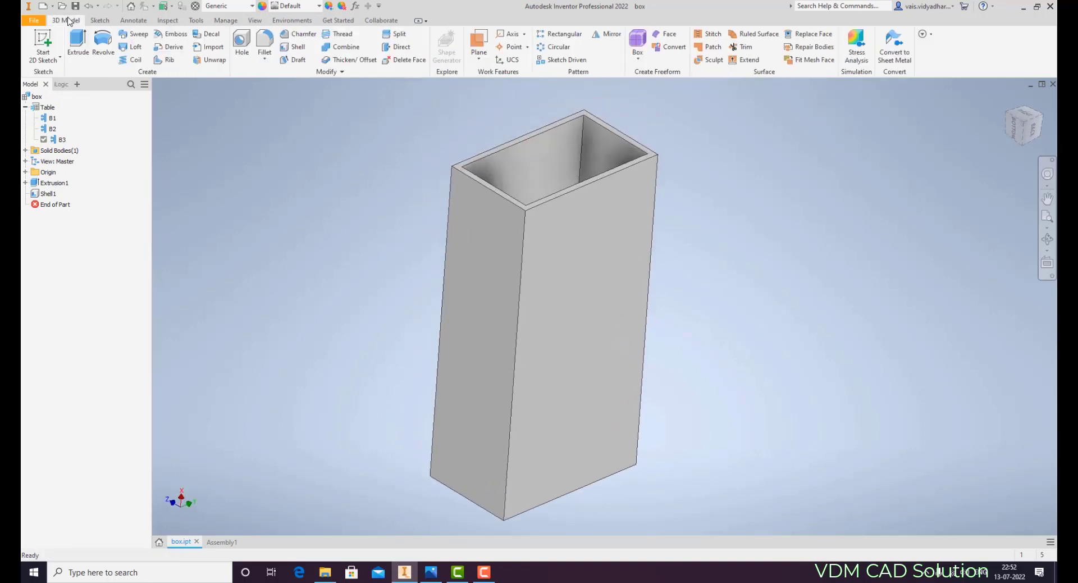
{"action": "left_click", "coordinate": [263, 50]}
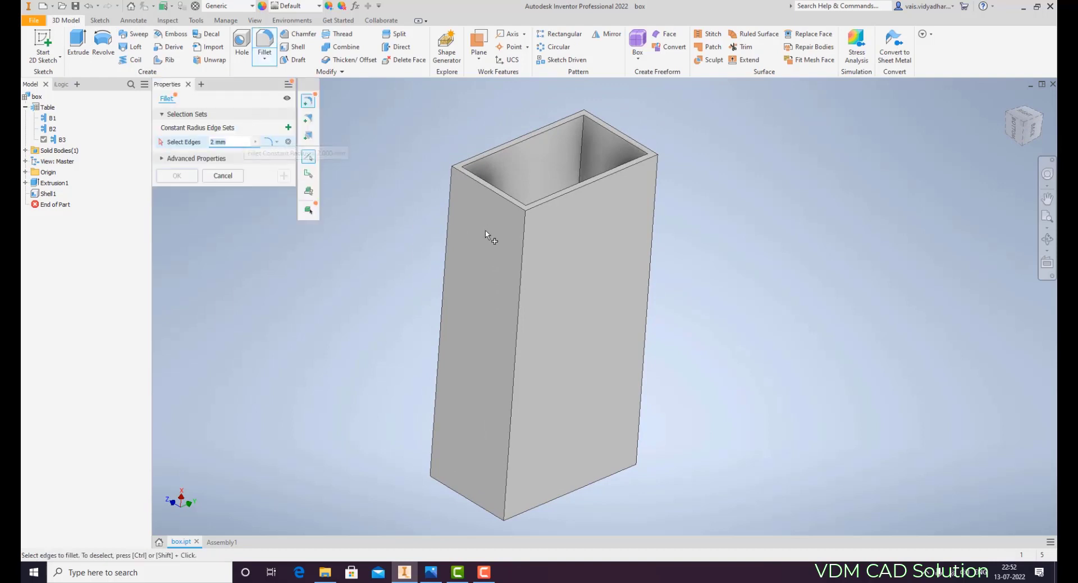
{"action": "left_click", "coordinate": [522, 271]}
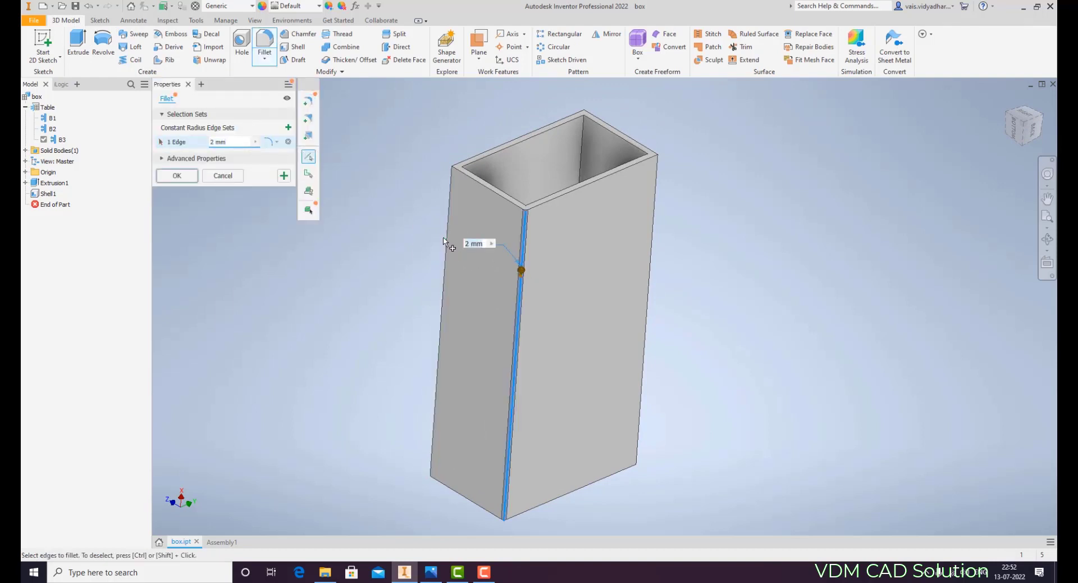
{"action": "left_click", "coordinate": [448, 237]}
{"action": "left_click", "coordinate": [657, 212]}
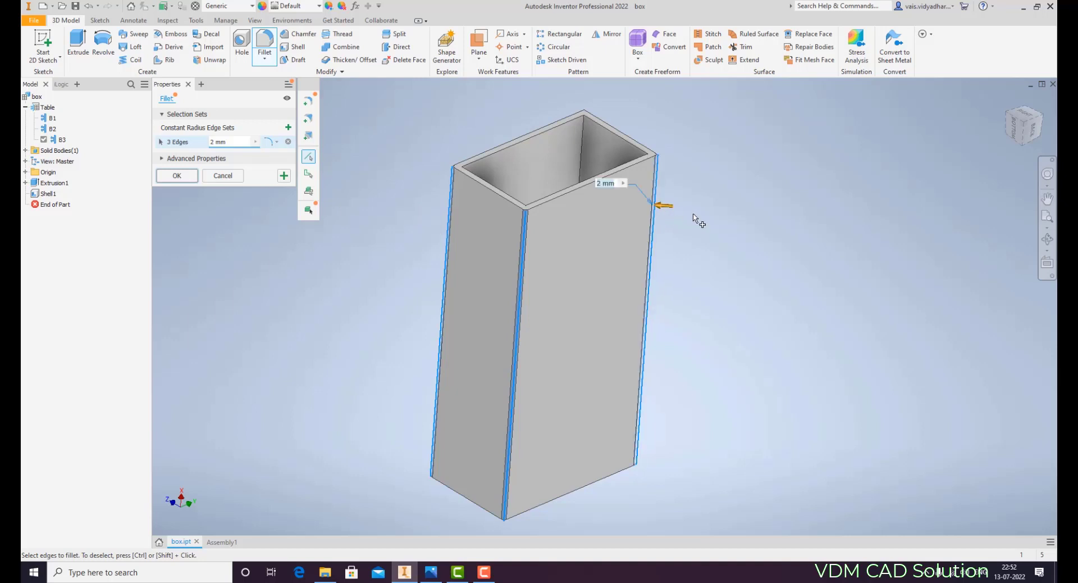
{"action": "middle_click_drag", "start_coordinate": [708, 206], "coordinate": [573, 239], "text": "shift"}
{"action": "left_click", "coordinate": [617, 268]}
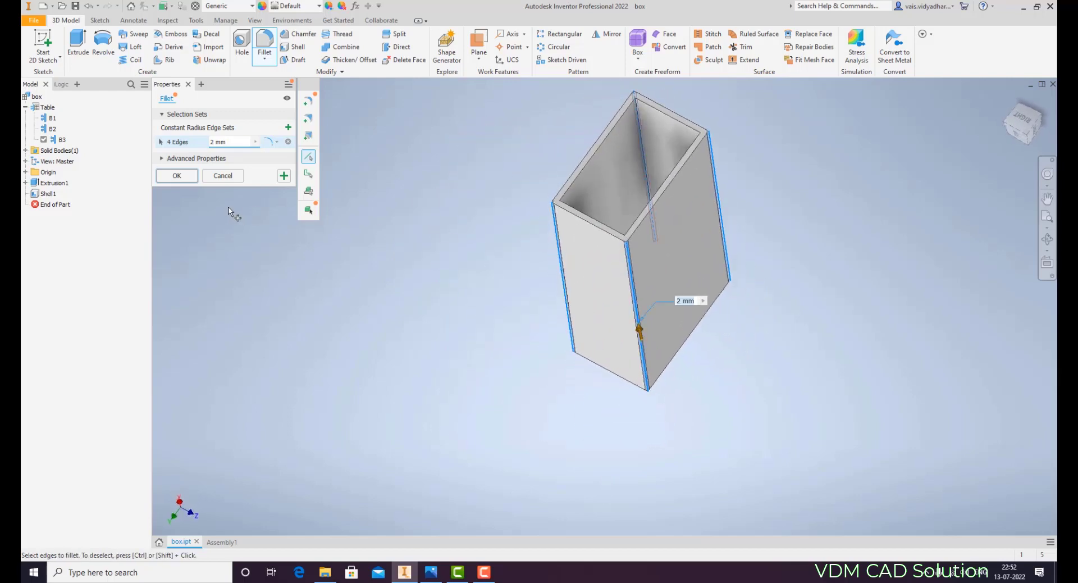
{"action": "left_click", "coordinate": [181, 174]}
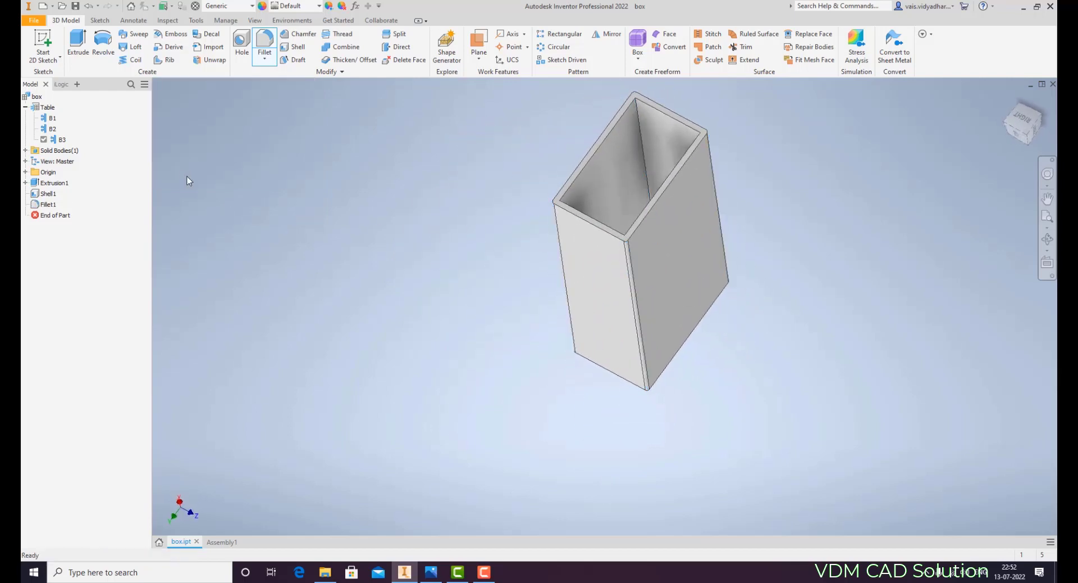
Step: Return to Assembly1 and update it with the changes made to the box iPart
{"action": "left_click", "coordinate": [222, 543]}
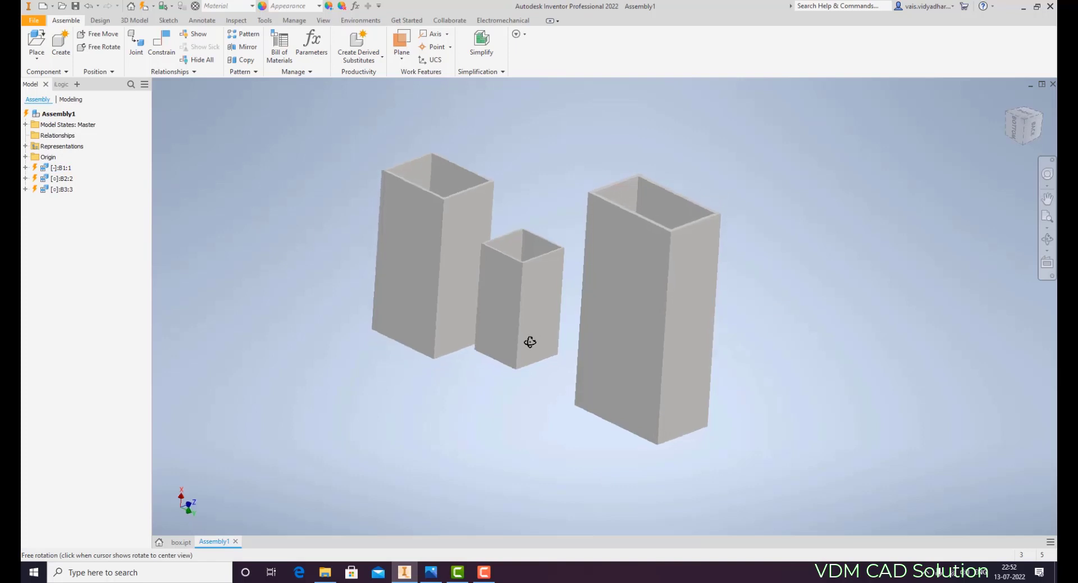
{"action": "left_click", "coordinate": [144, 6]}
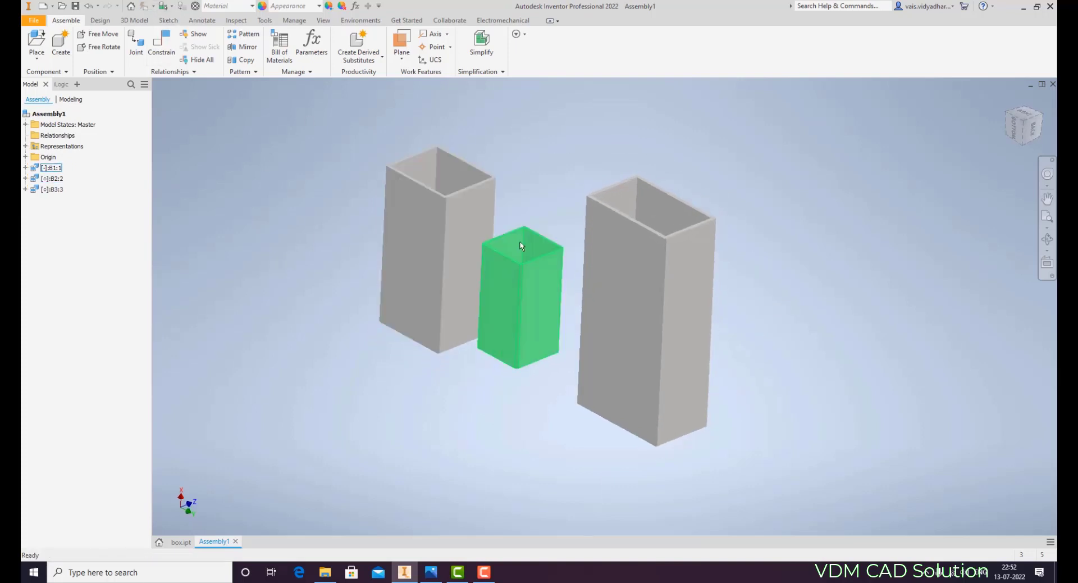
Step: Add the Visual Styles control to the navigation bar and display the assembly as Shaded with edges
{"action": "scroll", "coordinate": [485, 208], "scroll_direction": "down", "scroll_amount": 1}
{"action": "scroll", "coordinate": [486, 208], "scroll_direction": "up", "scroll_amount": 2}
{"action": "scroll", "coordinate": [486, 207], "scroll_direction": "down", "scroll_amount": 1}
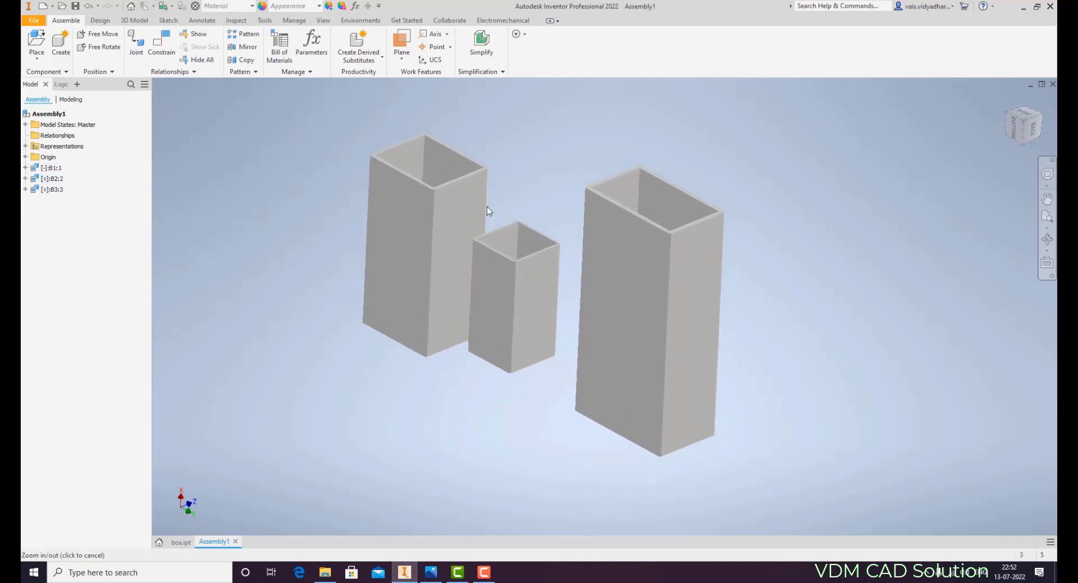
{"action": "left_click", "coordinate": [1053, 277]}
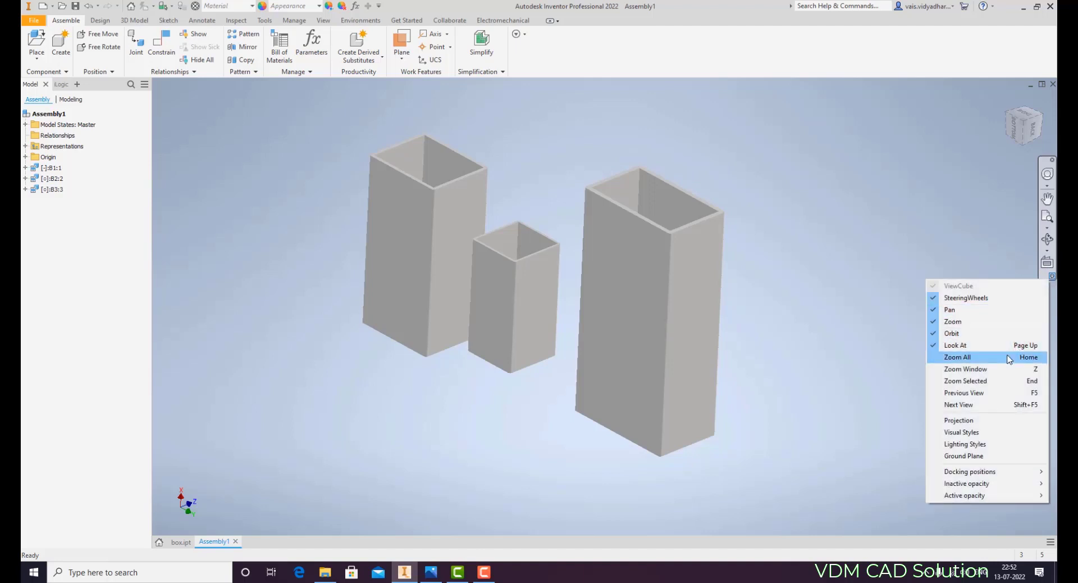
{"action": "left_click", "coordinate": [1023, 263]}
{"action": "left_click", "coordinate": [1052, 276]}
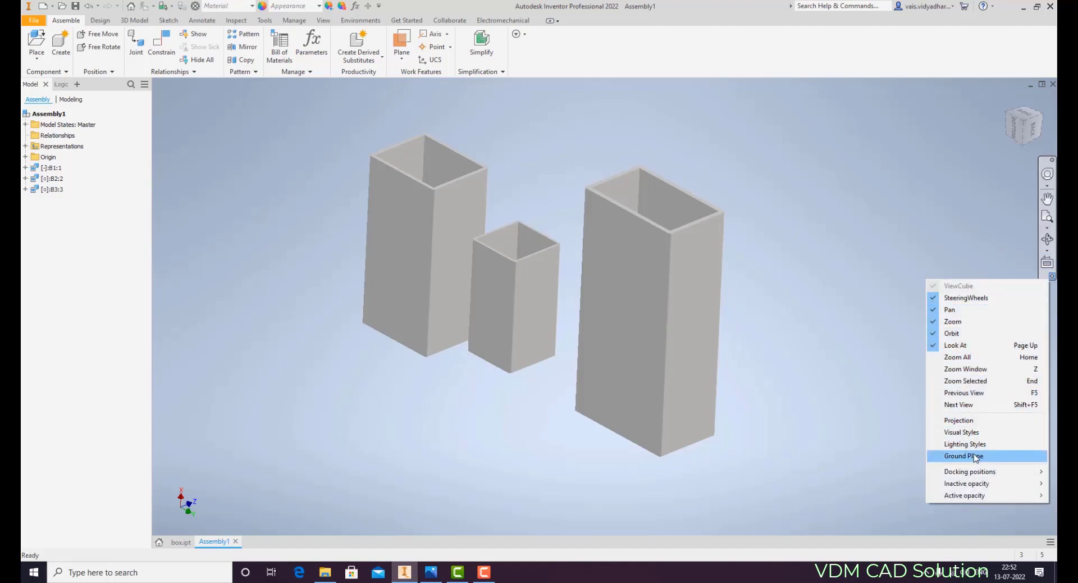
{"action": "left_click", "coordinate": [974, 432]}
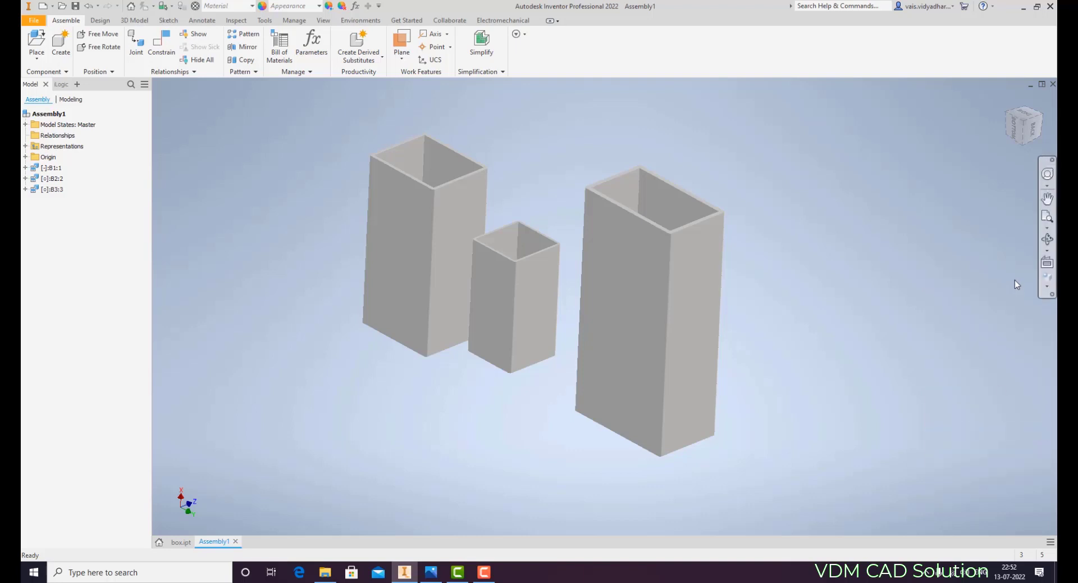
{"action": "left_click", "coordinate": [1048, 288]}
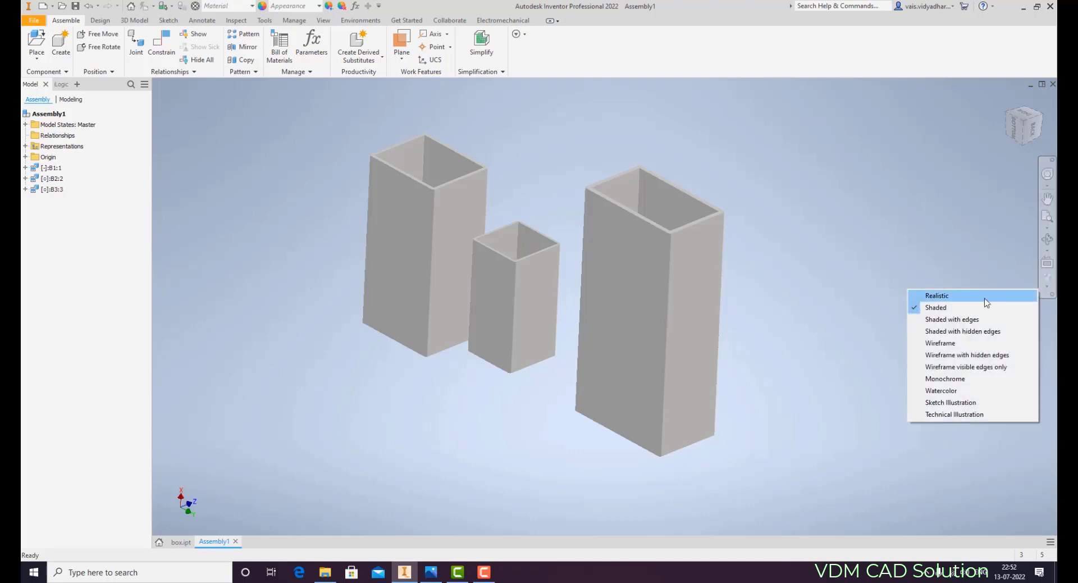
{"action": "left_click", "coordinate": [943, 334]}
Step: Examine the filleted vertical corners of the three boxes up close and from several angles
{"action": "key", "text": "F4"}
{"action": "middle_click_drag", "start_coordinate": [503, 253], "coordinate": [463, 236], "text": "shift"}
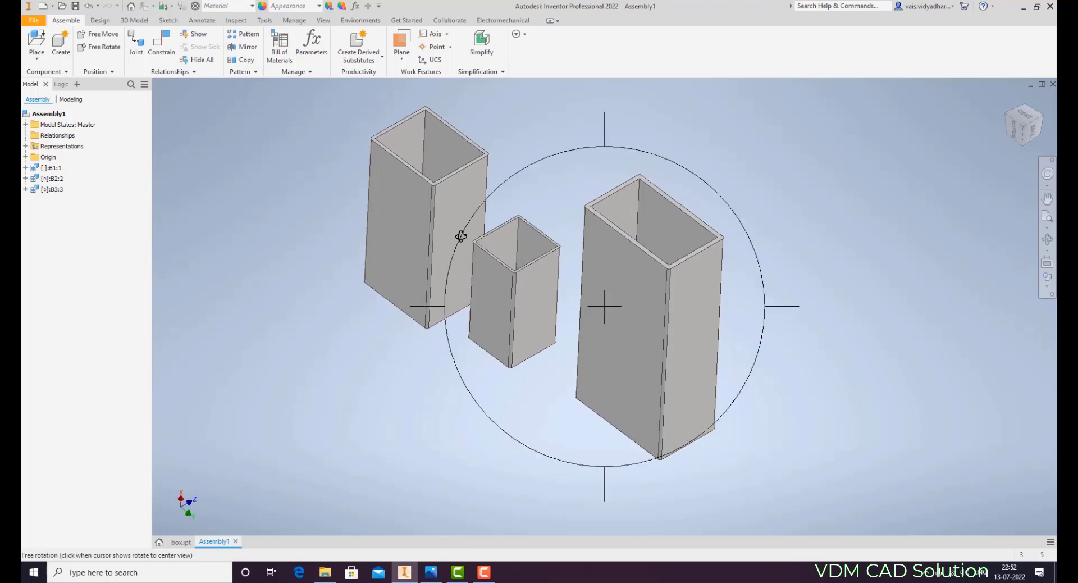
{"action": "scroll", "coordinate": [437, 176], "scroll_direction": "down", "scroll_amount": 5}
{"action": "scroll", "coordinate": [424, 223], "scroll_direction": "down", "scroll_amount": 3}
{"action": "scroll", "coordinate": [425, 223], "scroll_direction": "up", "scroll_amount": 3}
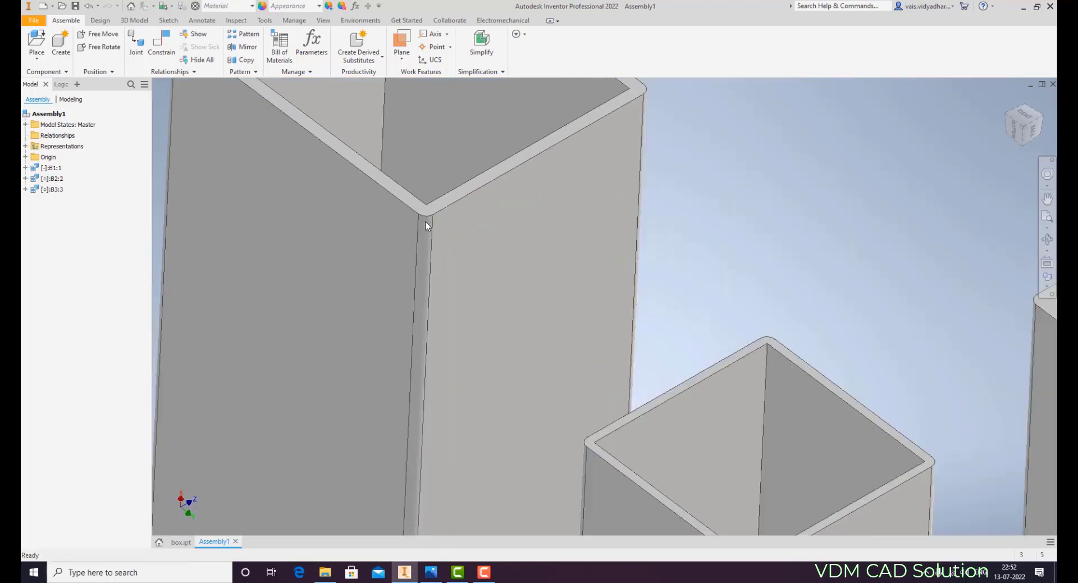
{"action": "scroll", "coordinate": [426, 219], "scroll_direction": "down", "scroll_amount": 4}
{"action": "scroll", "coordinate": [426, 218], "scroll_direction": "up", "scroll_amount": 5}
{"action": "scroll", "coordinate": [542, 251], "scroll_direction": "up", "scroll_amount": 5}
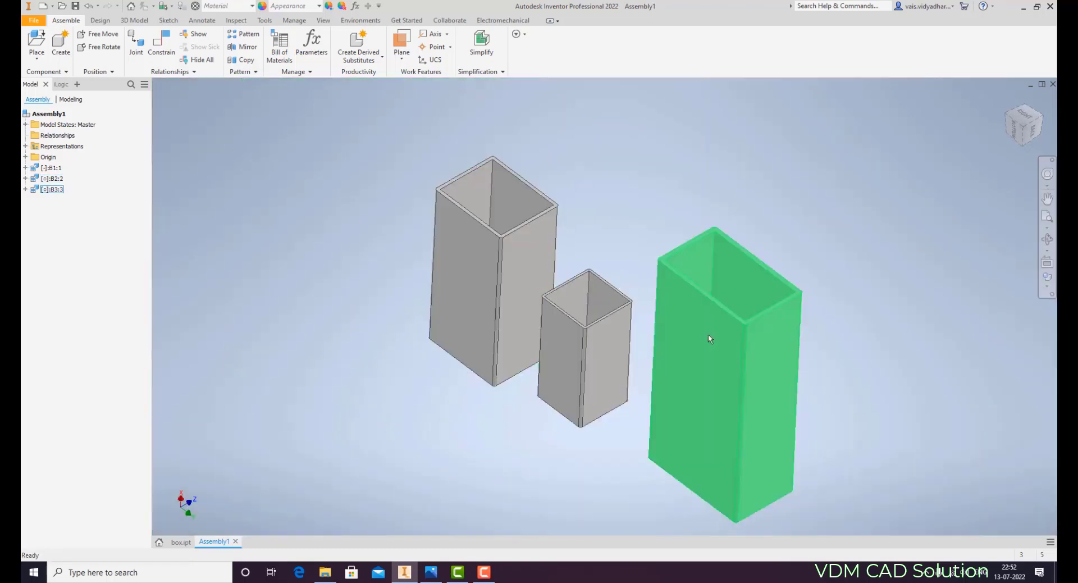
{"action": "scroll", "coordinate": [730, 313], "scroll_direction": "down", "scroll_amount": 8}
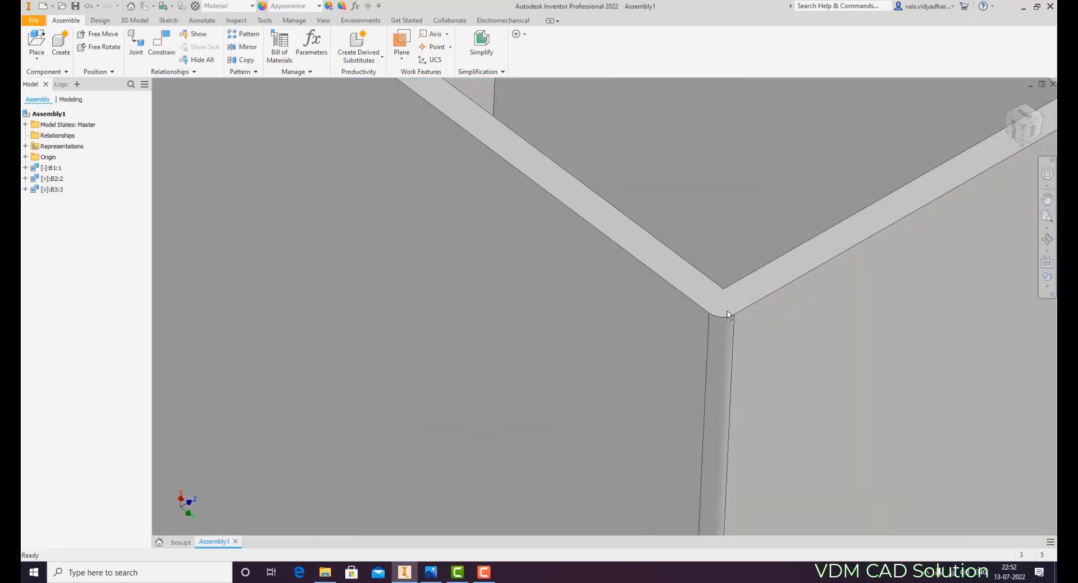
{"action": "scroll", "coordinate": [730, 314], "scroll_direction": "up", "scroll_amount": 6}
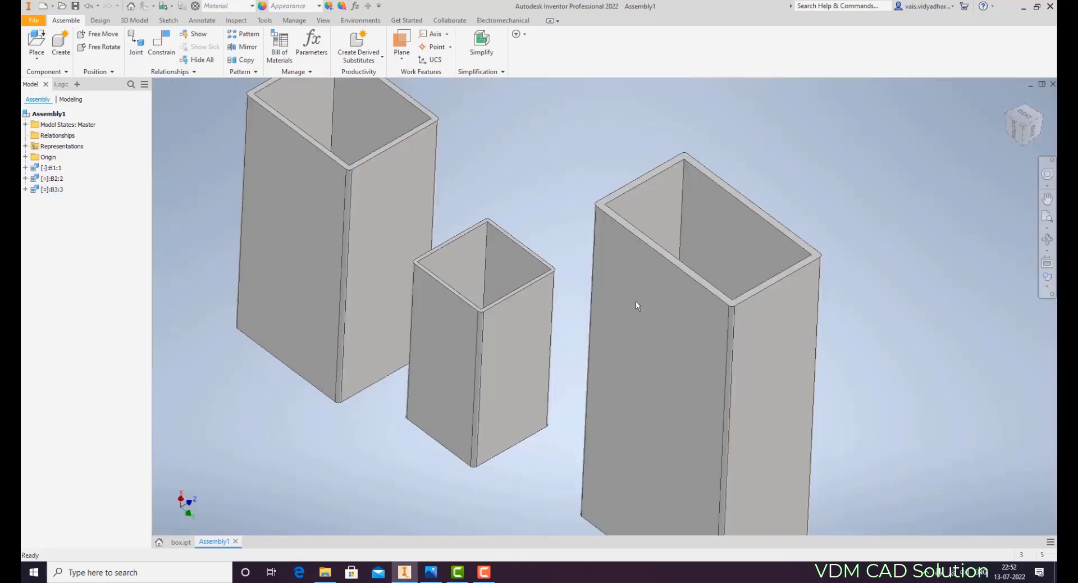
{"action": "middle_click_drag", "start_coordinate": [636, 301], "coordinate": [623, 234], "text": "shift"}
{"action": "scroll", "coordinate": [600, 226], "scroll_direction": "up", "scroll_amount": 4}
{"action": "middle_click_drag", "start_coordinate": [588, 270], "coordinate": [615, 298], "text": "shift"}
{"action": "scroll", "coordinate": [646, 321], "scroll_direction": "down", "scroll_amount": 2}
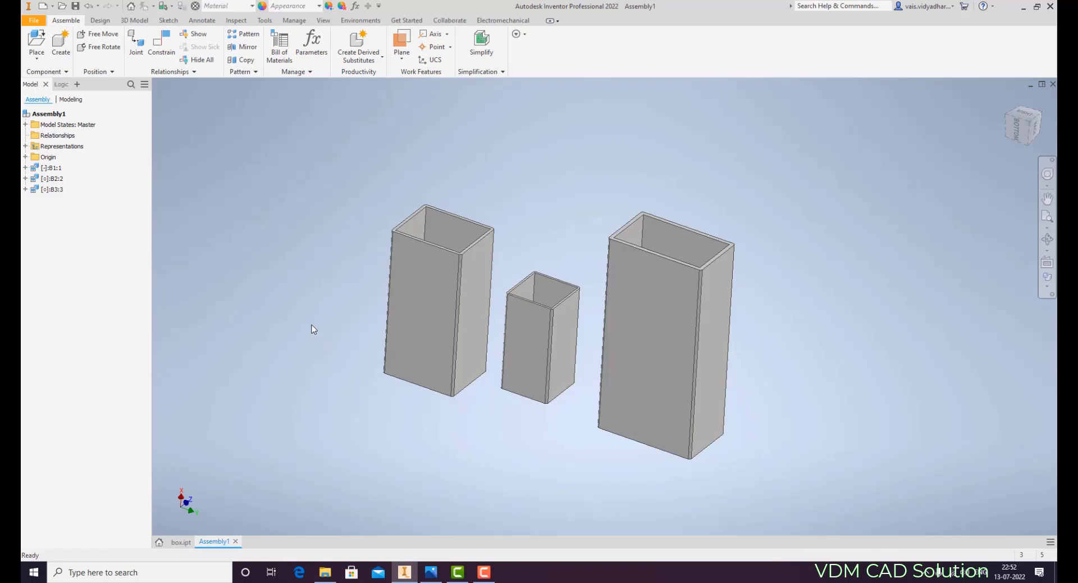
Step: In box.ipt, edit the iPart table and add the Fillet1 radius parameter d5 as a column
{"action": "left_click", "coordinate": [181, 541]}
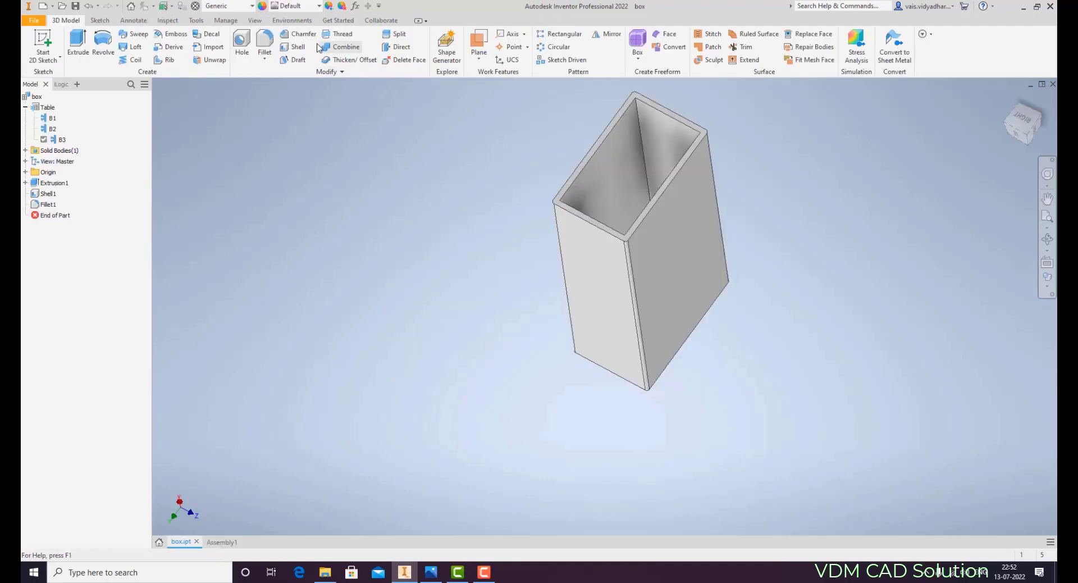
{"action": "left_click", "coordinate": [225, 20]}
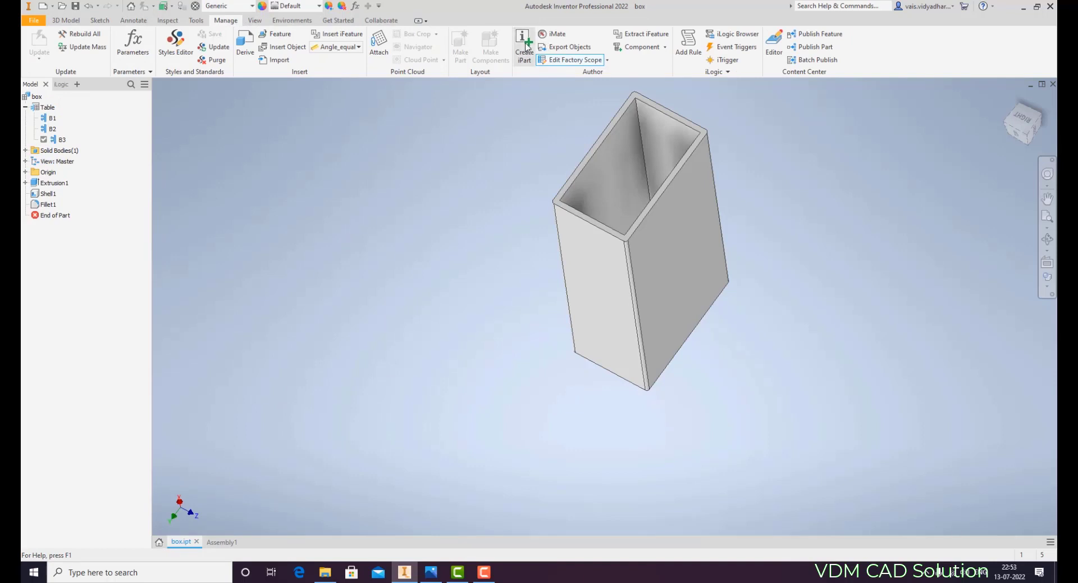
{"action": "left_click", "coordinate": [525, 45]}
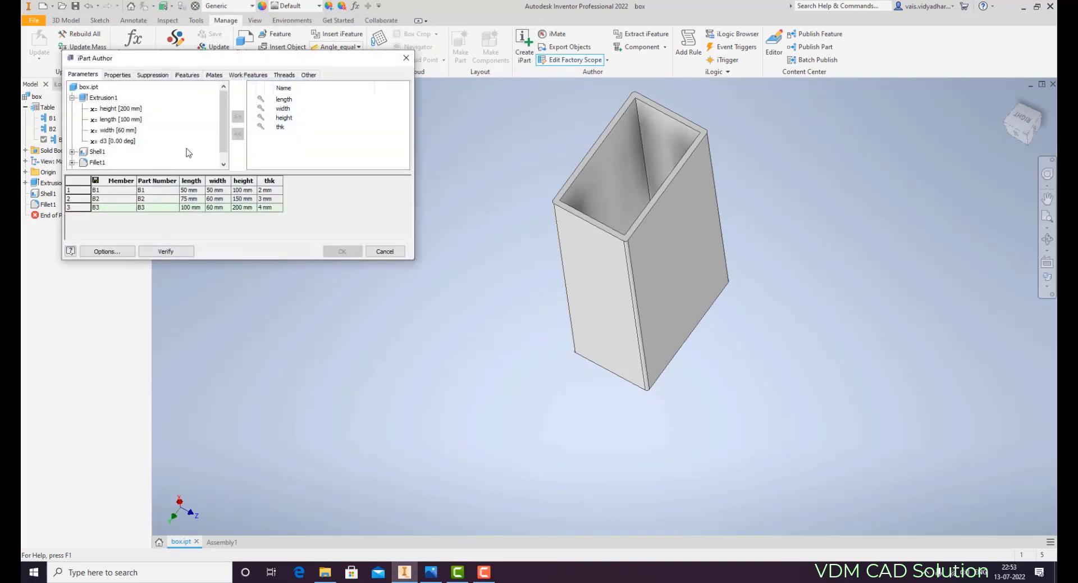
{"action": "scroll", "coordinate": [214, 147], "scroll_direction": "down", "scroll_amount": 1}
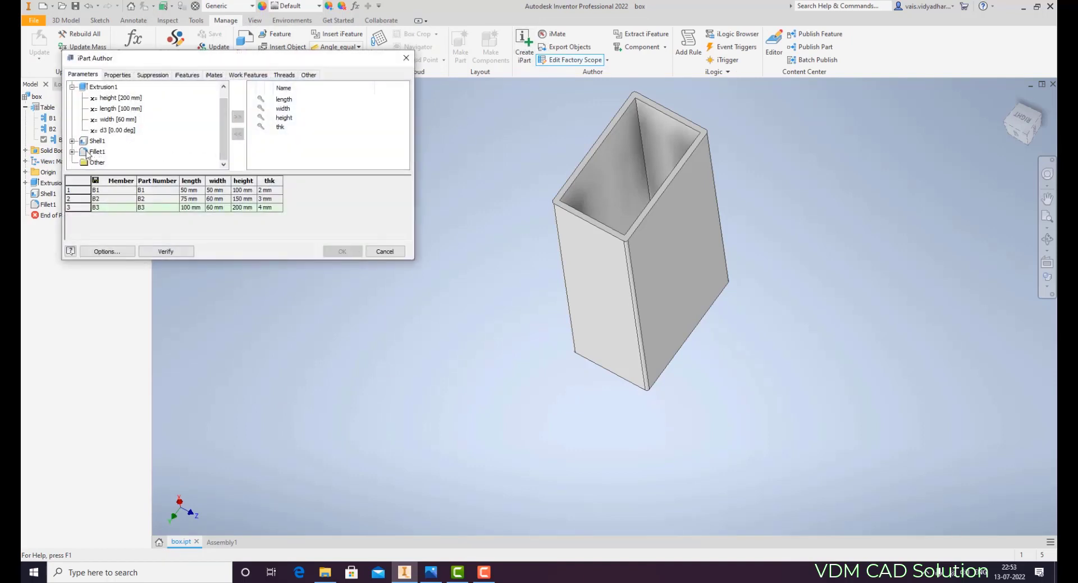
{"action": "left_click", "coordinate": [93, 152]}
{"action": "left_click", "coordinate": [238, 117]}
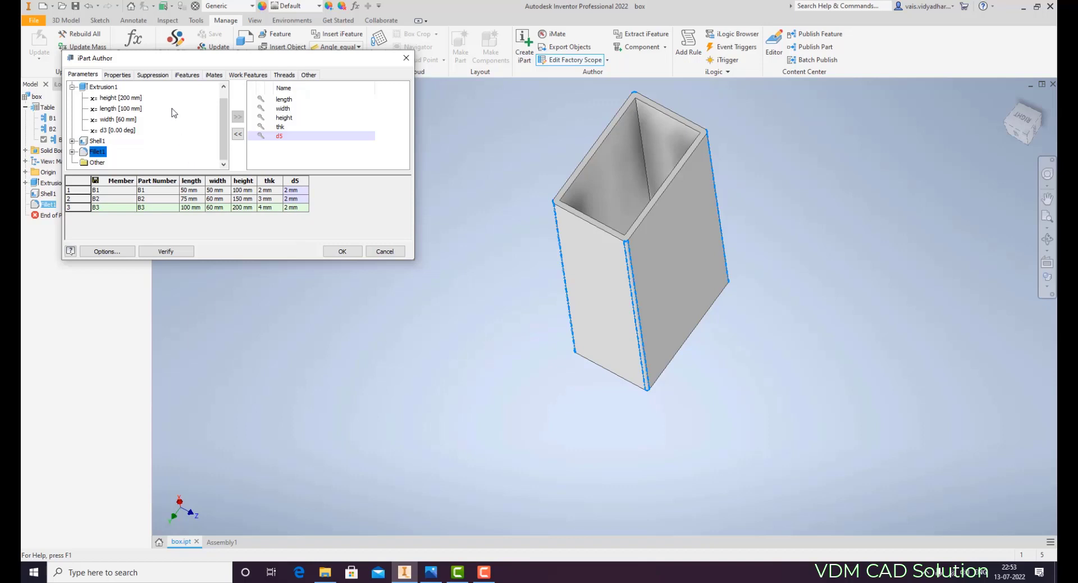
Step: Add the suppression state of Fillet1 to the iPart table, suppress it for member B3 and accept the table
{"action": "left_click", "coordinate": [159, 75]}
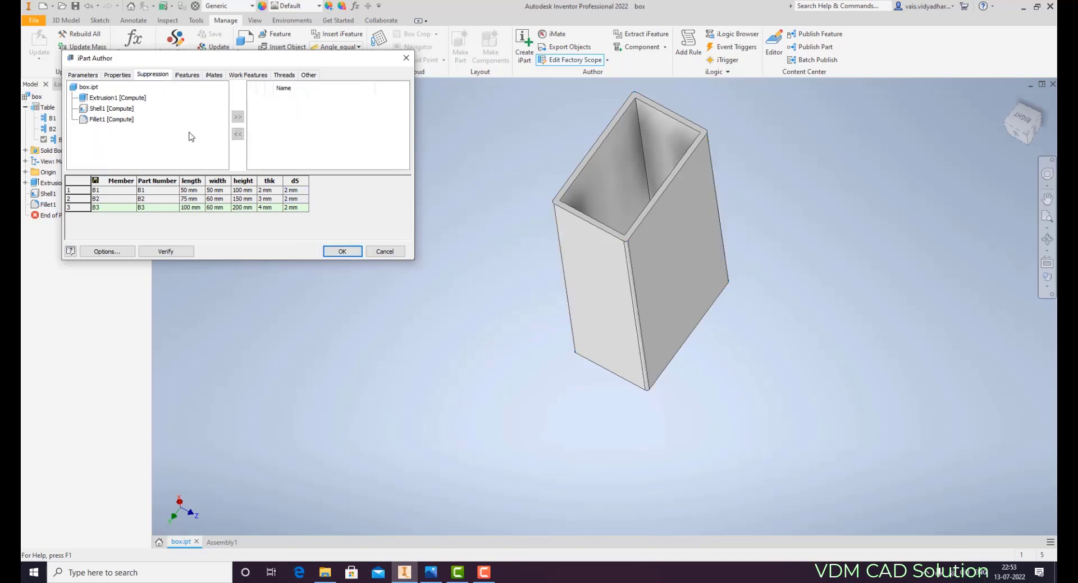
{"action": "left_click", "coordinate": [100, 120]}
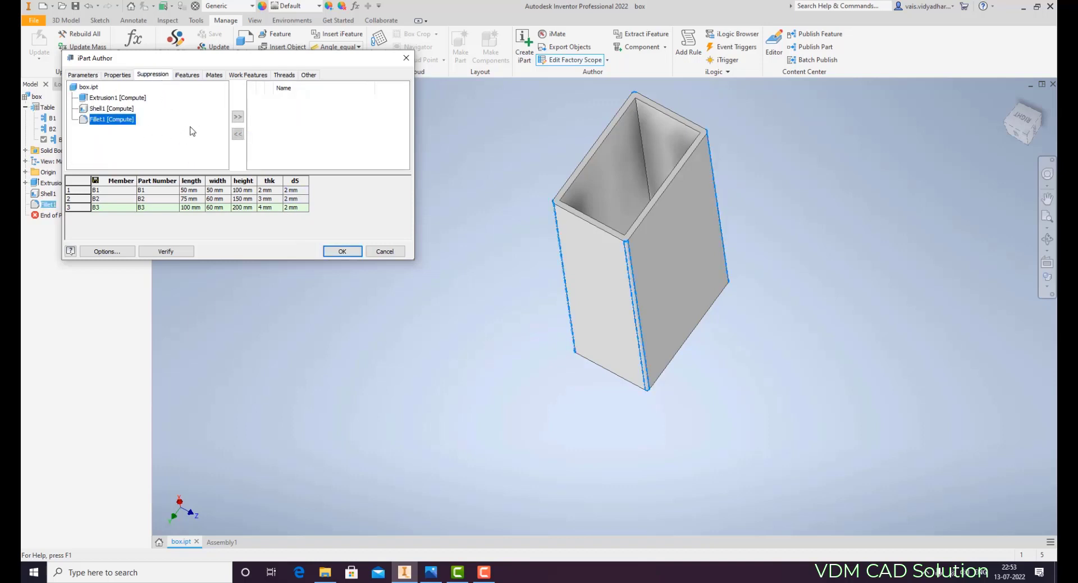
{"action": "left_click", "coordinate": [237, 117]}
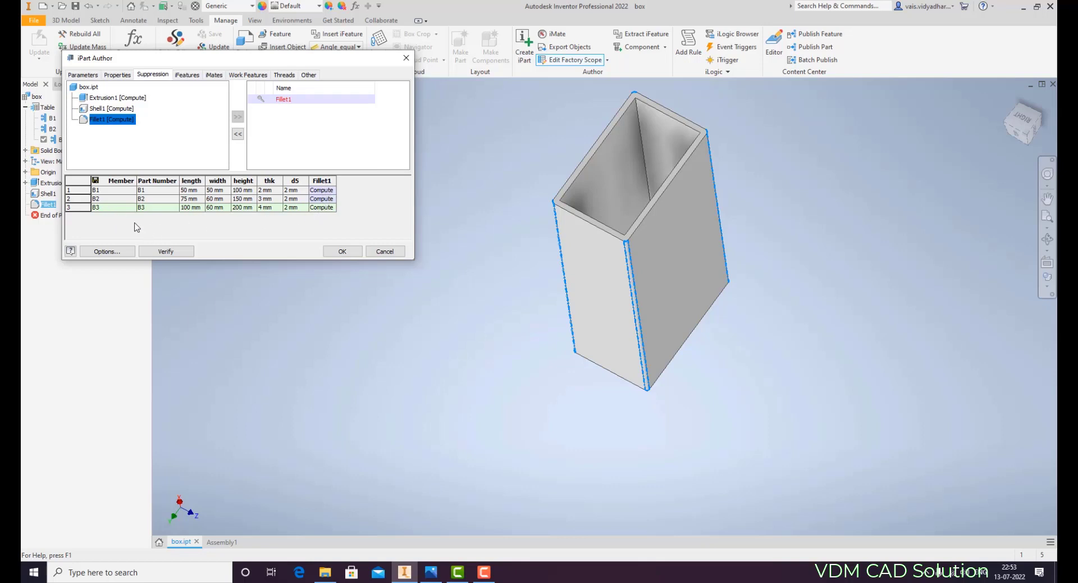
{"action": "left_click", "coordinate": [330, 208]}
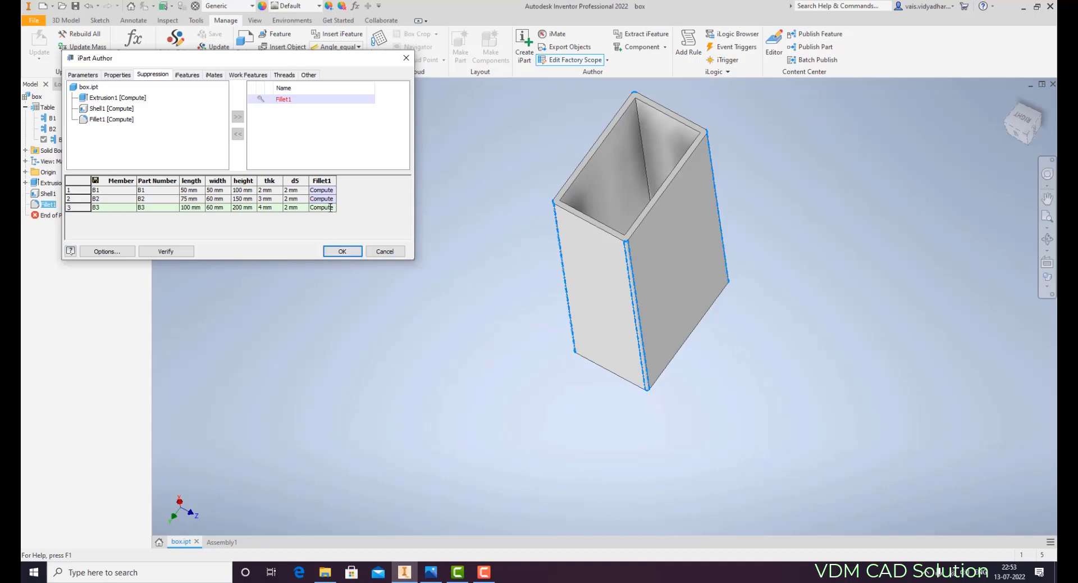
{"action": "left_click_drag", "start_coordinate": [332, 207], "coordinate": [312, 206]}
{"action": "key", "text": "BackSpace"}
{"action": "left_click", "coordinate": [342, 252]}
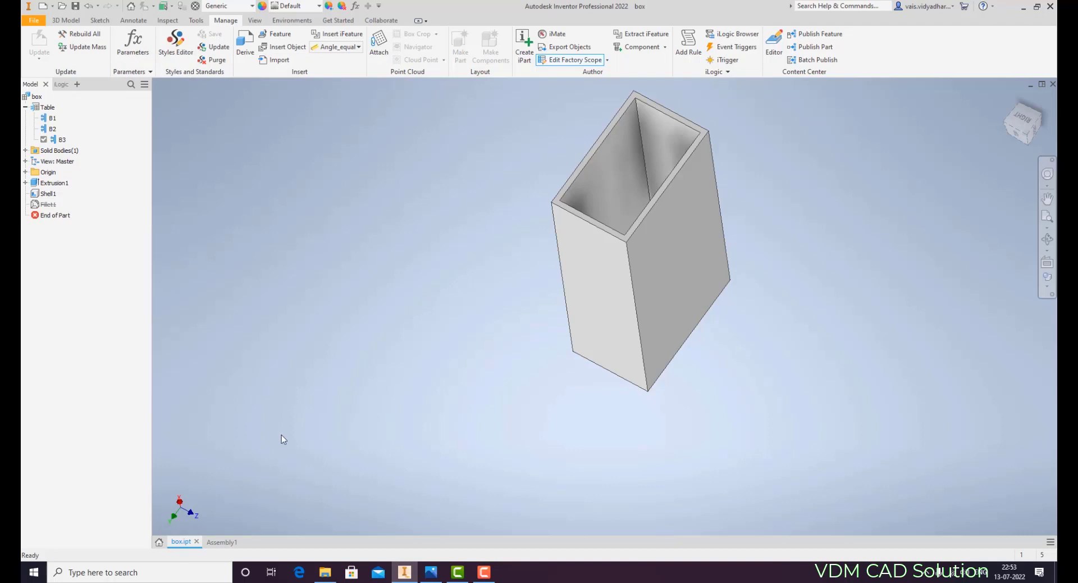
Step: Return to Assembly1 and update it with the fillet suppression made for member B3
{"action": "left_click", "coordinate": [220, 542]}
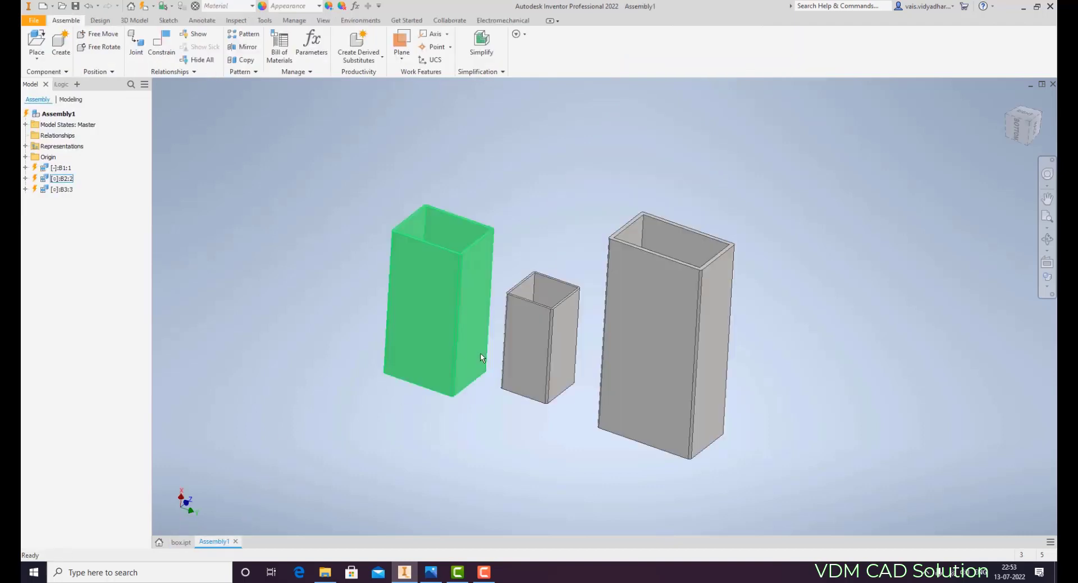
{"action": "left_click", "coordinate": [143, 6]}
Step: Examine the vertical corners of box B3 and compare them with those of B1 and B2
{"action": "key", "text": "F3"}
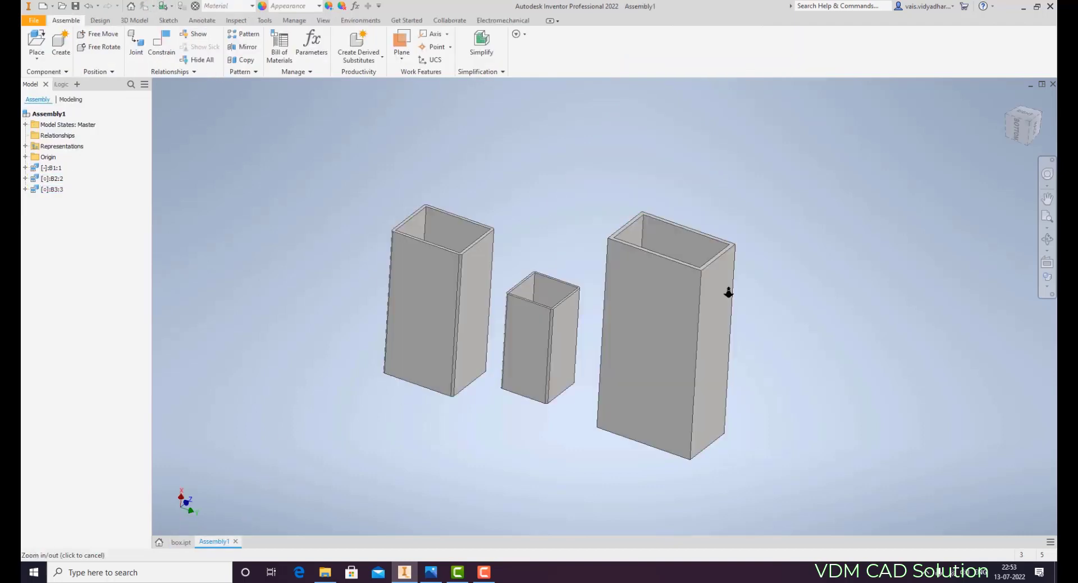
{"action": "key", "text": "F4"}
{"action": "left_click_drag", "start_coordinate": [730, 292], "coordinate": [639, 335]}
{"action": "scroll", "coordinate": [705, 298], "scroll_direction": "down", "scroll_amount": 3}
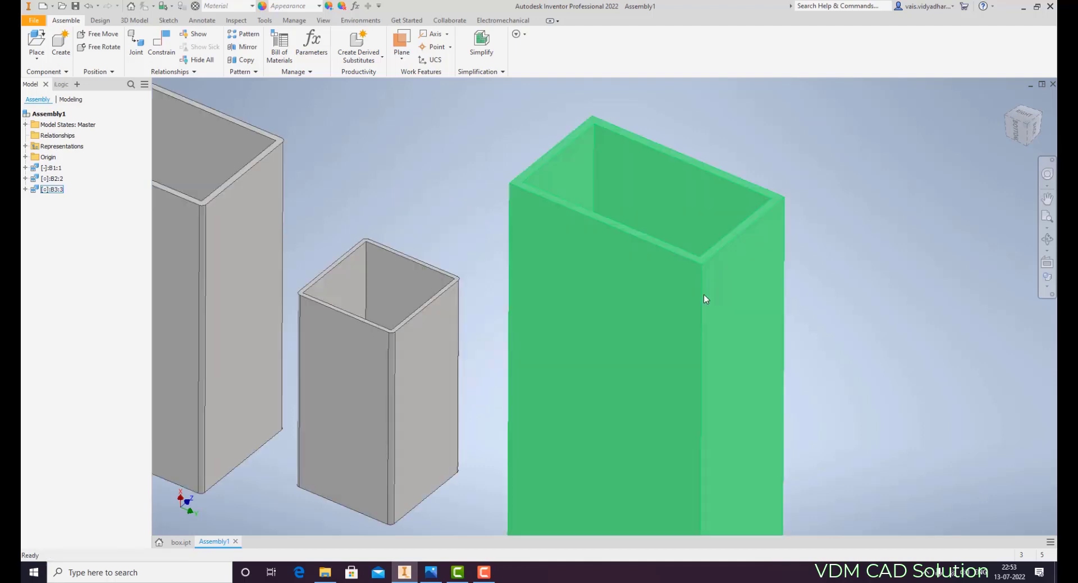
{"action": "scroll", "coordinate": [707, 292], "scroll_direction": "up", "scroll_amount": 3}
{"action": "key", "text": "F4"}
{"action": "left_click_drag", "start_coordinate": [685, 291], "coordinate": [580, 314]}
{"action": "key", "text": "Escape"}
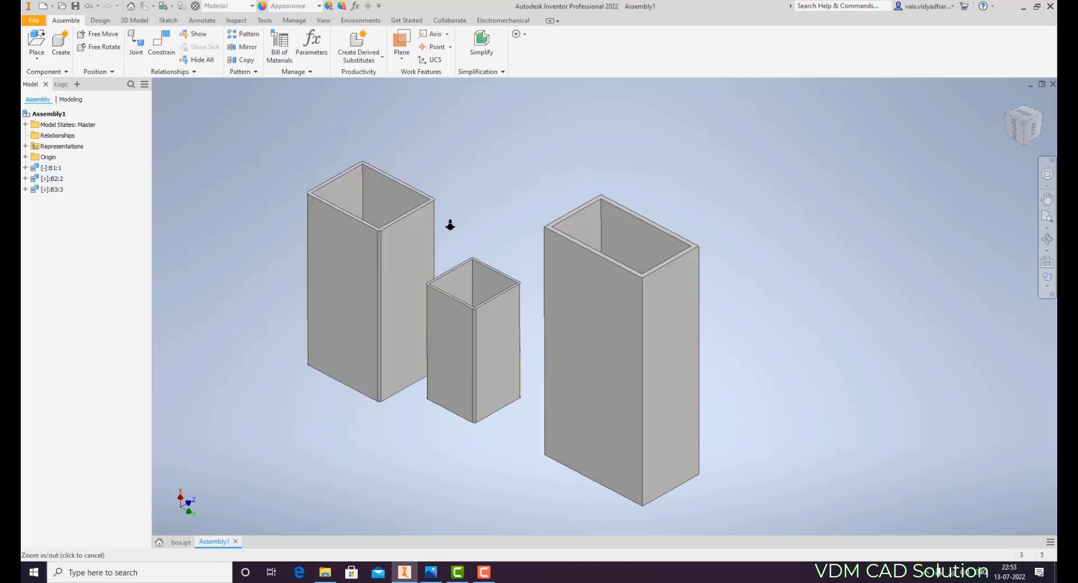
{"action": "middle_click_drag", "start_coordinate": [448, 225], "coordinate": [528, 241], "text": "shift"}
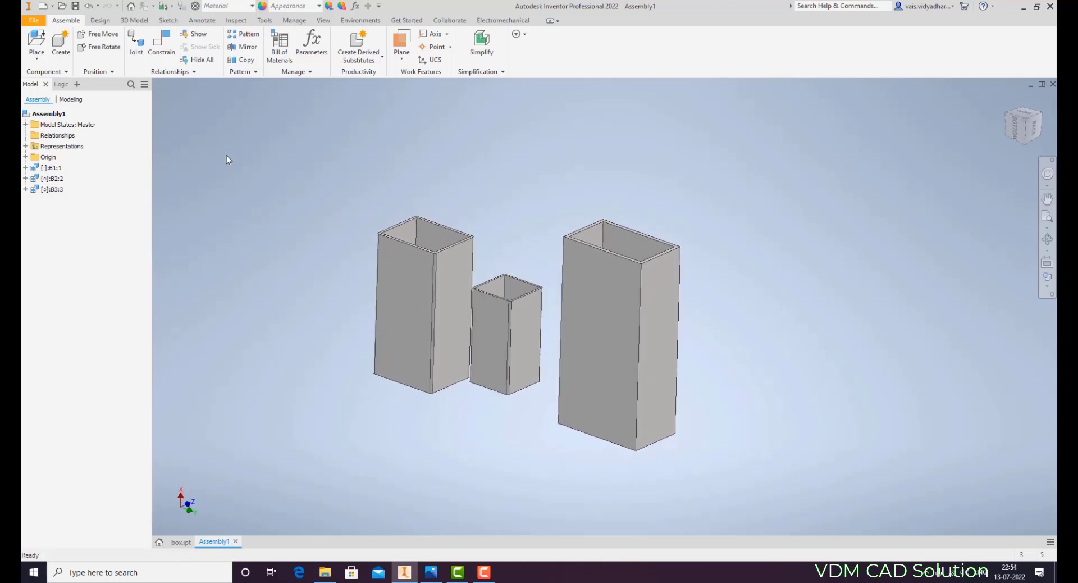
Step: Create a new drawing from the metric ANSI (mm).dwg template
{"action": "left_click", "coordinate": [44, 6]}
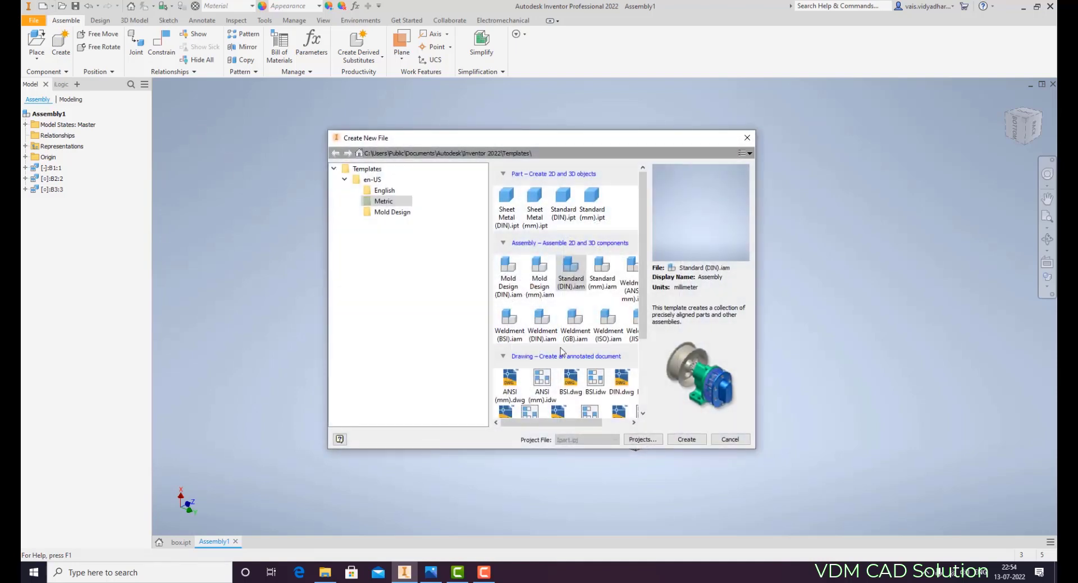
{"action": "scroll", "coordinate": [648, 319], "scroll_direction": "down", "scroll_amount": 2}
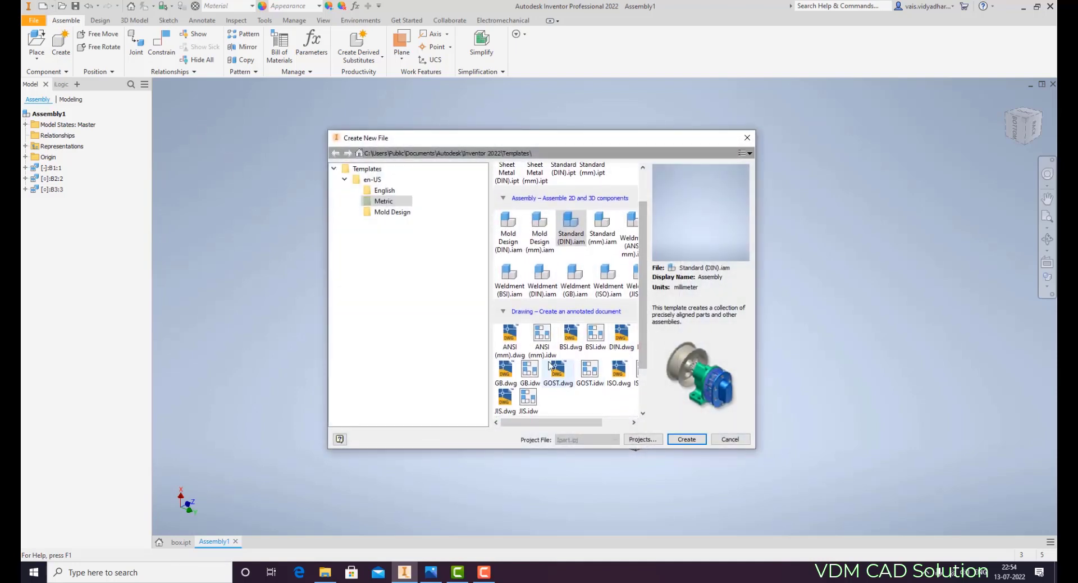
{"action": "left_click", "coordinate": [511, 338]}
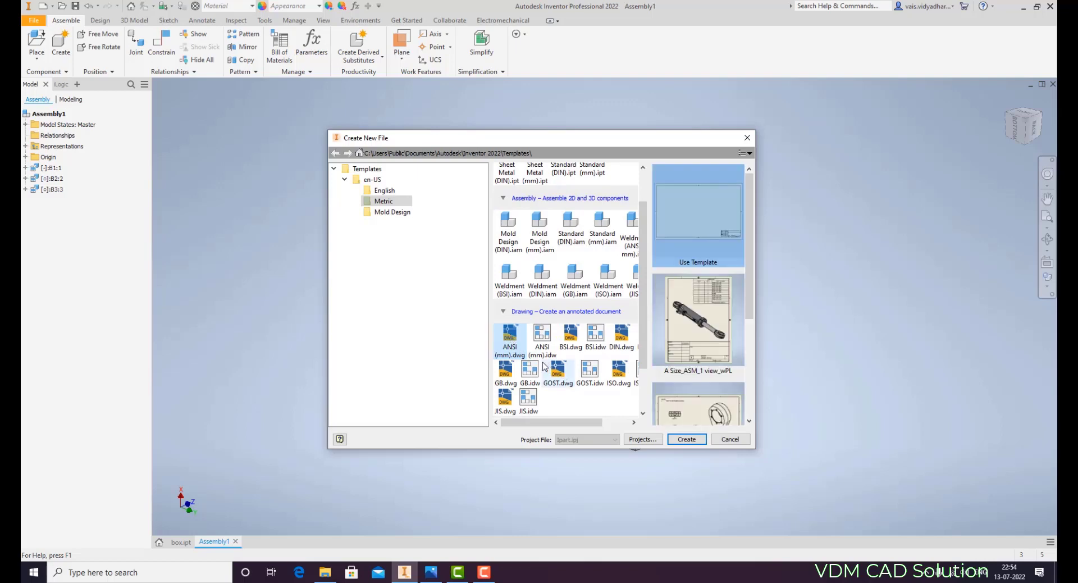
{"action": "double_click", "coordinate": [510, 335]}
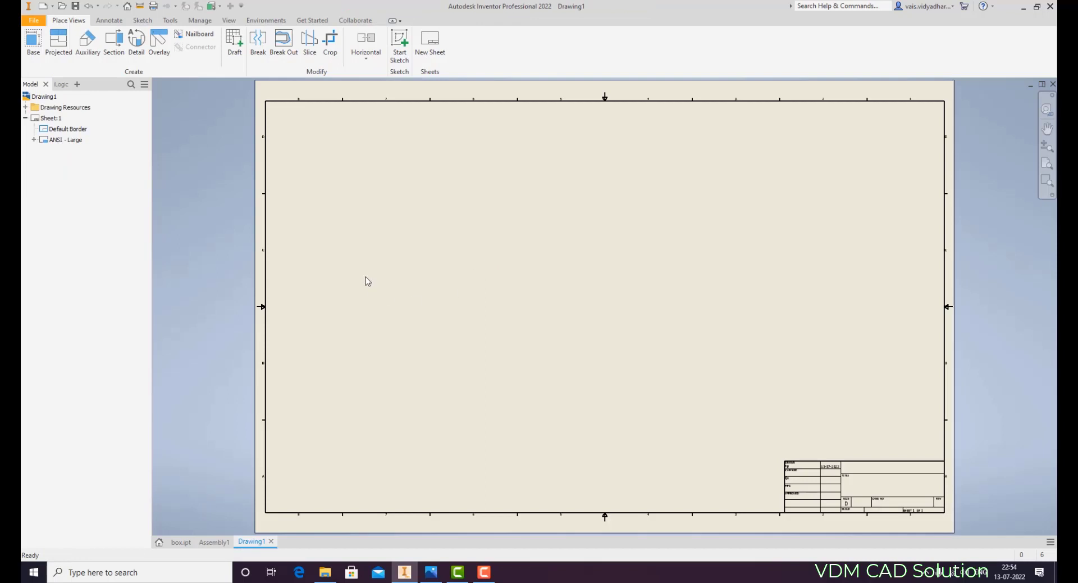
Step: Place a front base view of box.ipt with a projected view above it and an isometric view
{"action": "left_click", "coordinate": [33, 42]}
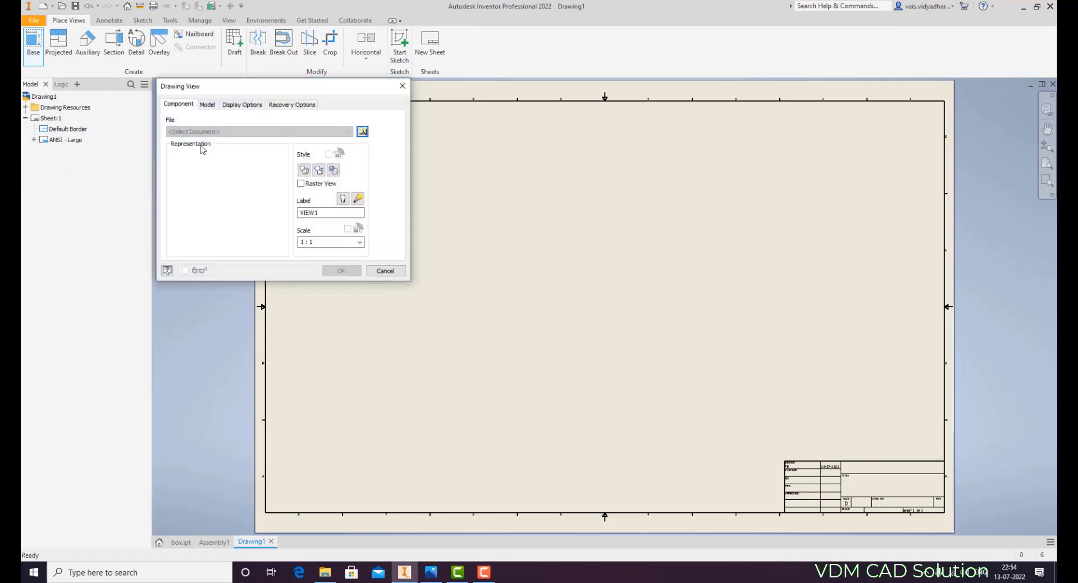
{"action": "left_click", "coordinate": [363, 131]}
{"action": "left_click", "coordinate": [498, 278]}
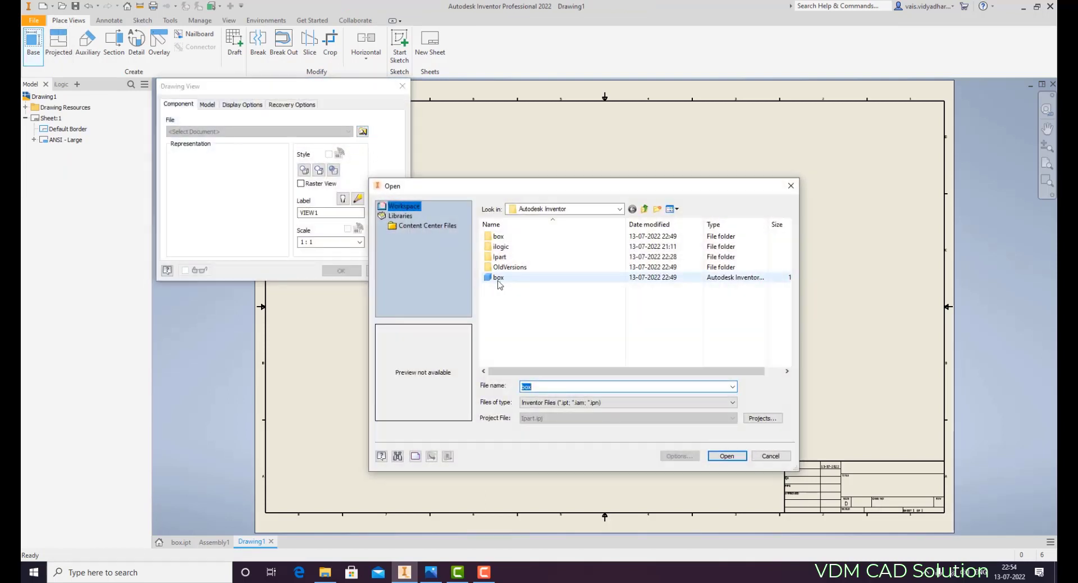
{"action": "left_click", "coordinate": [728, 456]}
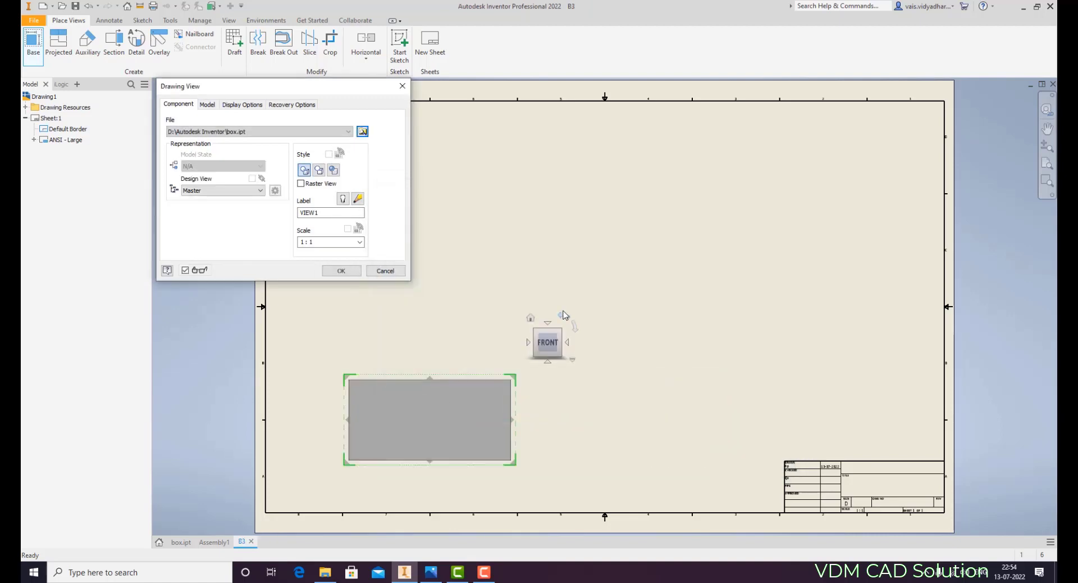
{"action": "left_click", "coordinate": [495, 252]}
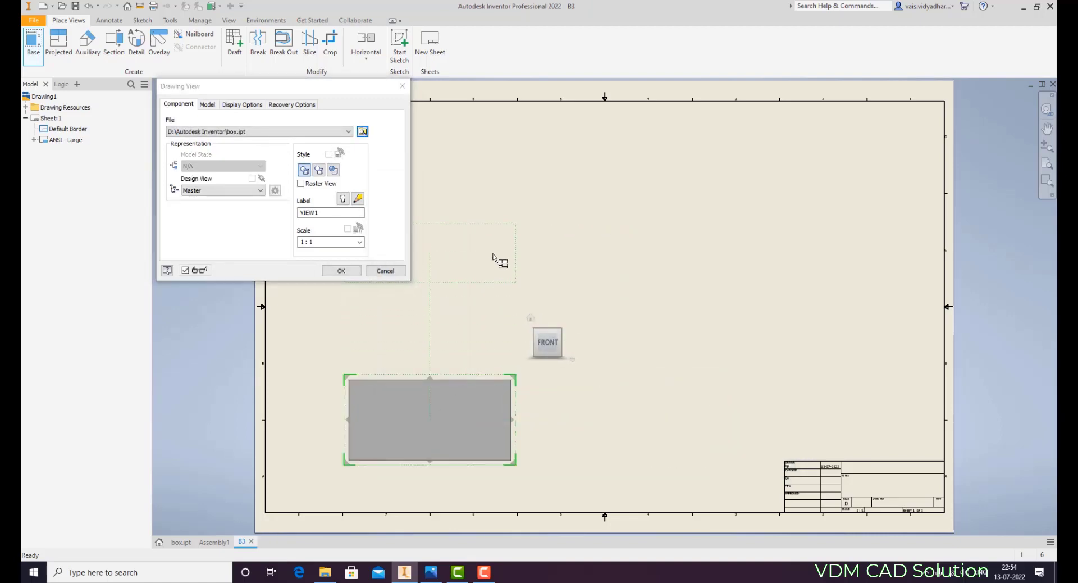
{"action": "left_click", "coordinate": [612, 234]}
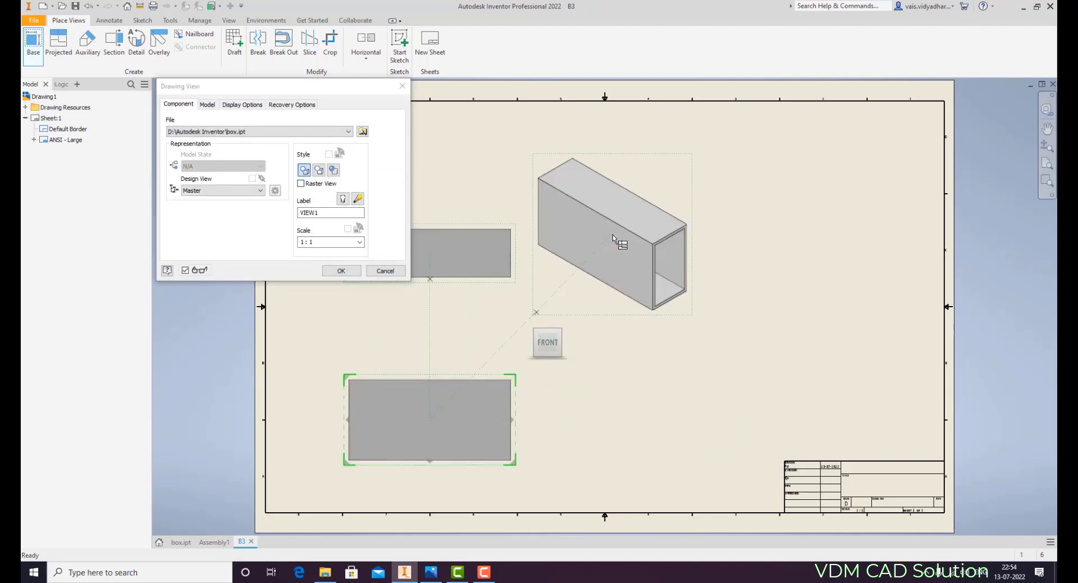
{"action": "right_click", "coordinate": [613, 235]}
{"action": "left_click", "coordinate": [650, 235]}
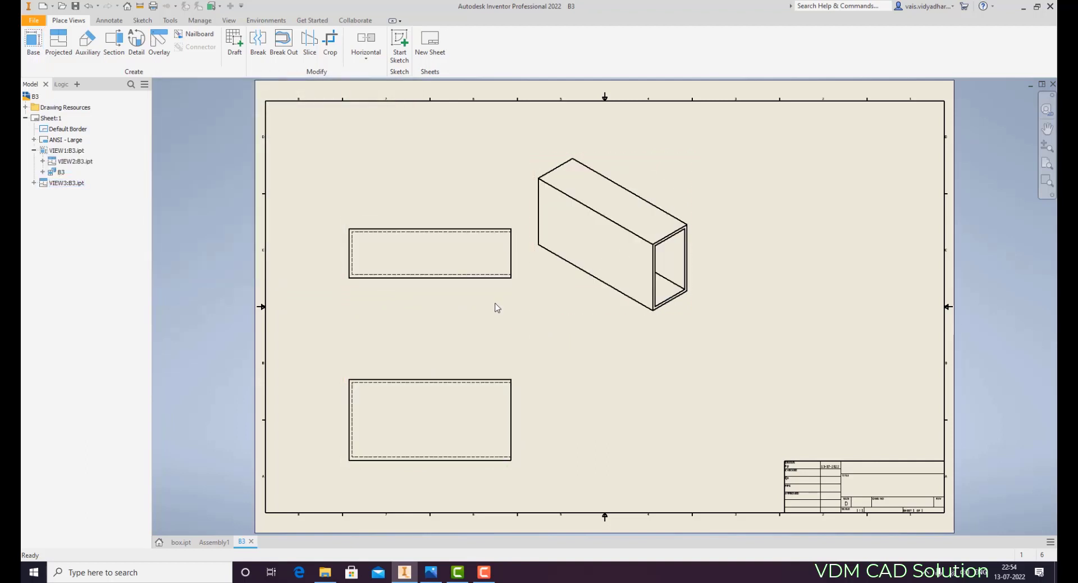
Step: Delete the projected top view and the front base view, keeping only the isometric view
{"action": "left_click", "coordinate": [493, 284]}
{"action": "key", "text": "Delete"}
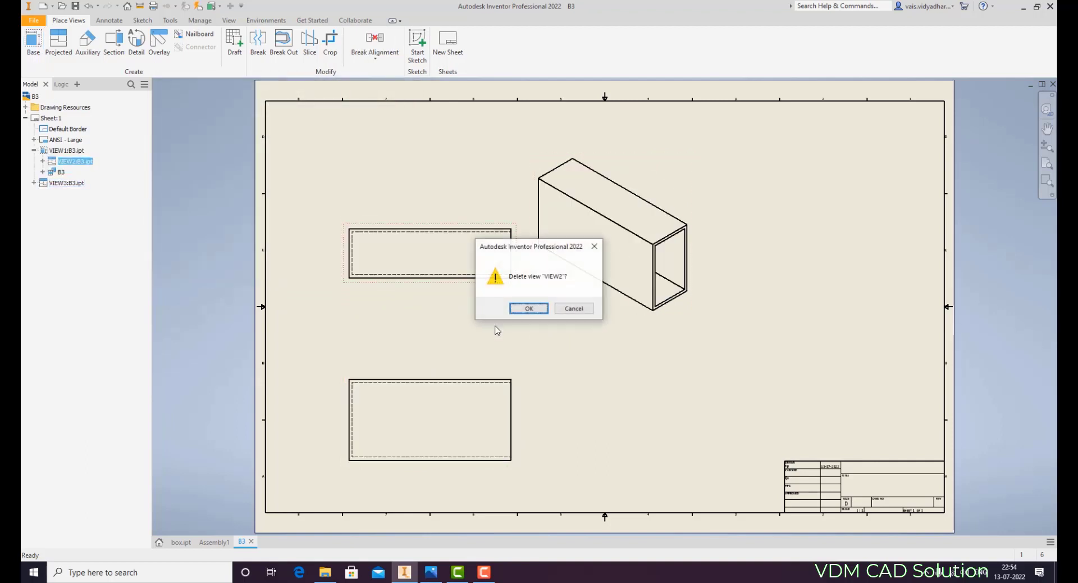
{"action": "left_click", "coordinate": [529, 308]}
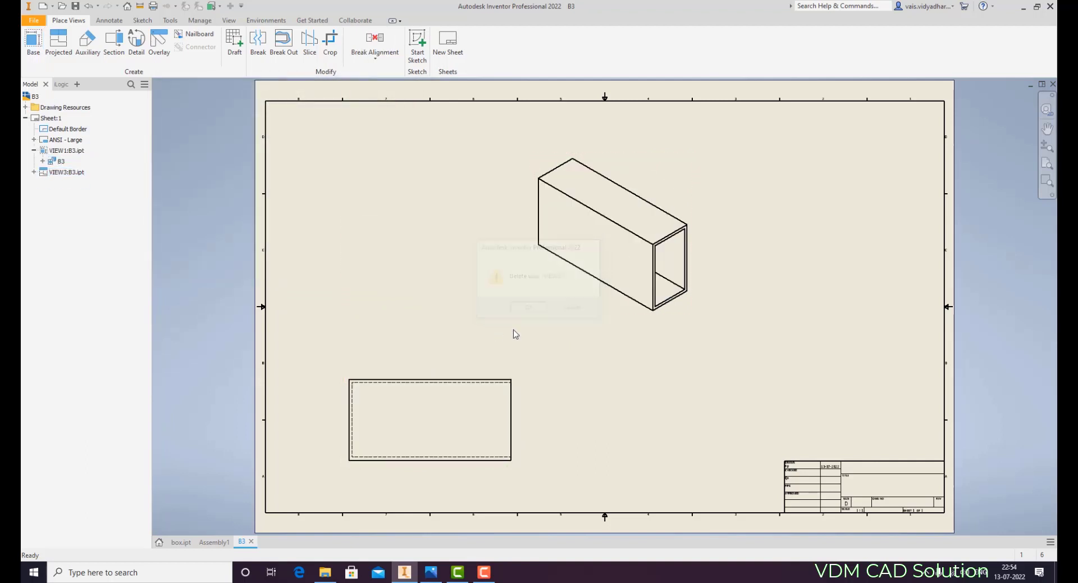
{"action": "left_click", "coordinate": [467, 375]}
{"action": "key", "text": "Delete"}
{"action": "left_click", "coordinate": [528, 307]}
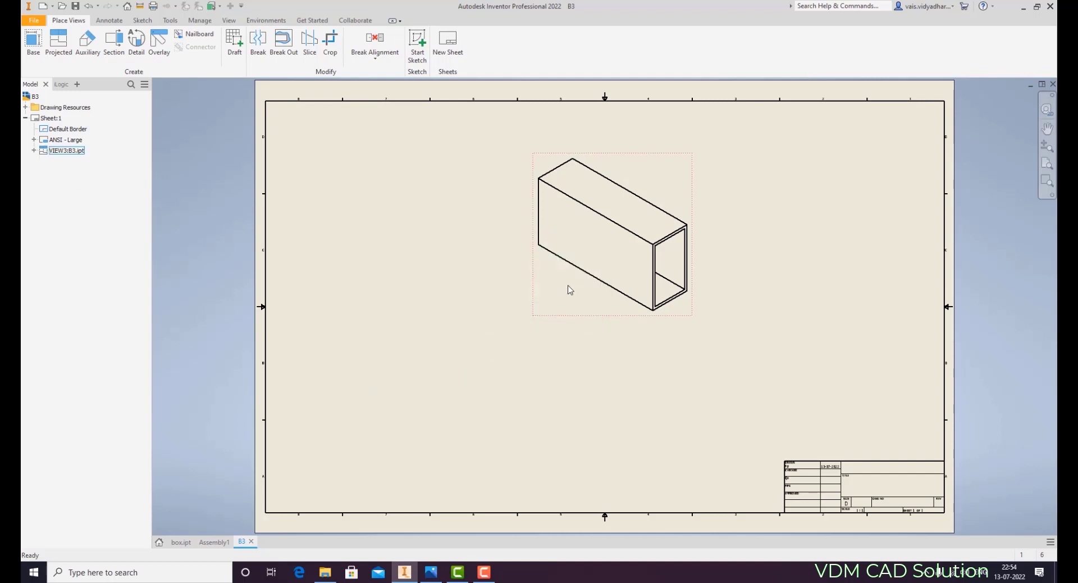
Step: Move the isometric view to the upper-left area of the sheet and set its display style to shaded
{"action": "left_click_drag", "start_coordinate": [539, 296], "coordinate": [358, 299]}
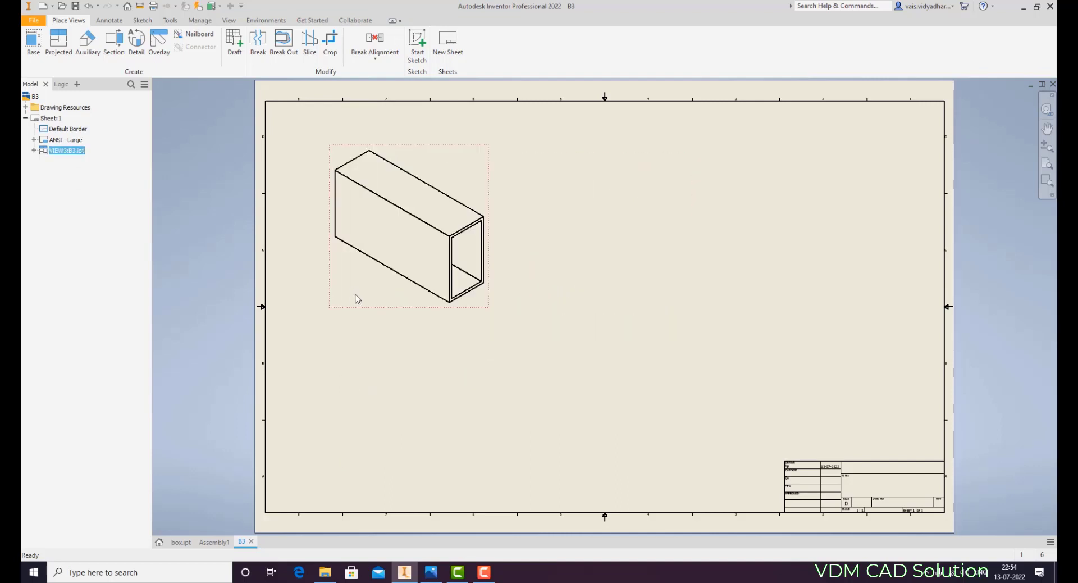
{"action": "double_click", "coordinate": [358, 300]}
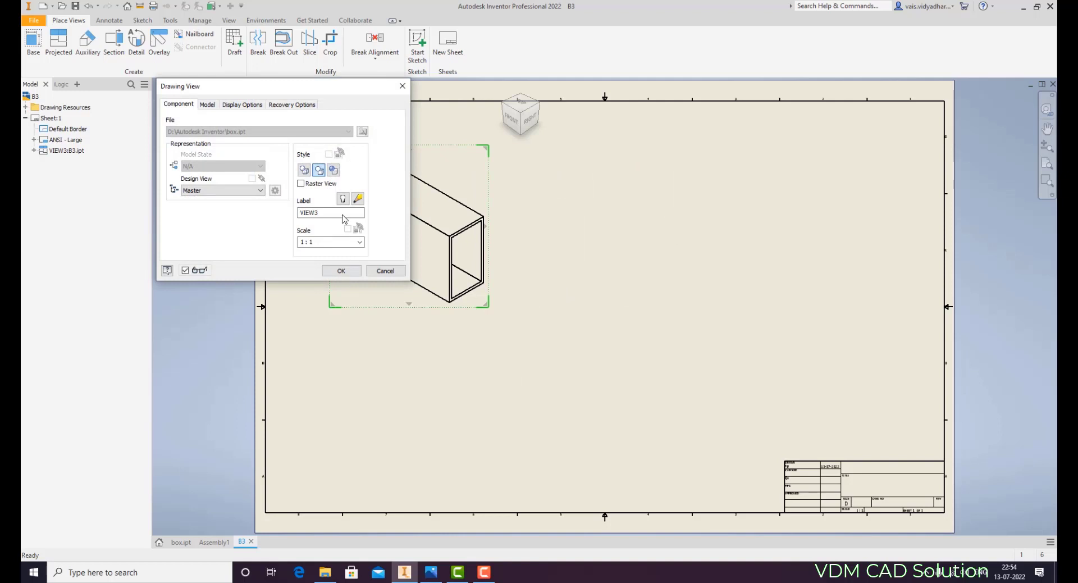
{"action": "left_click", "coordinate": [334, 171]}
{"action": "left_click", "coordinate": [341, 271]}
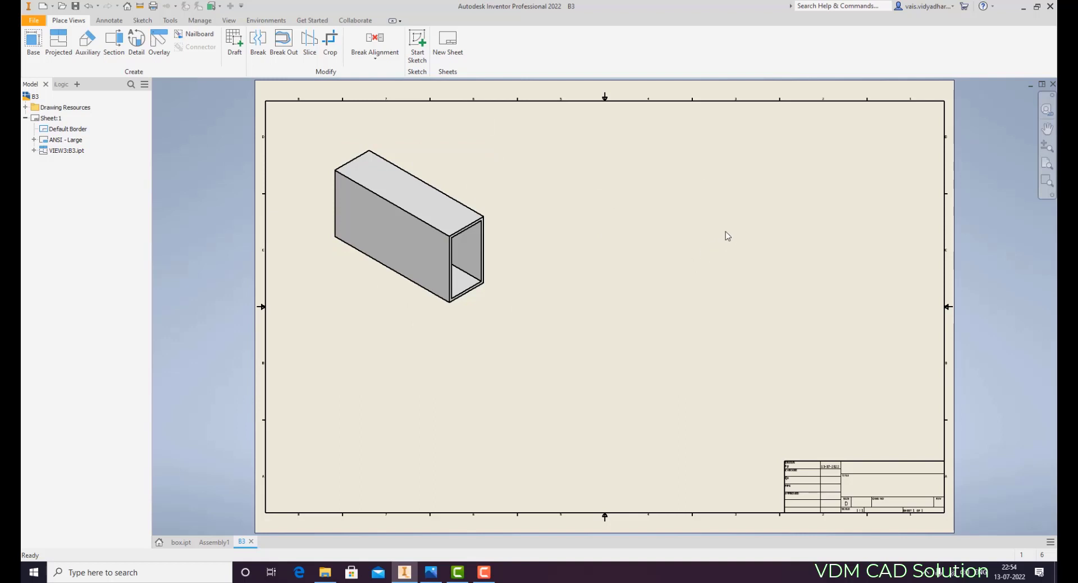
Step: Start a general table that uses the isometric box view as its data source
{"action": "left_click", "coordinate": [109, 21]}
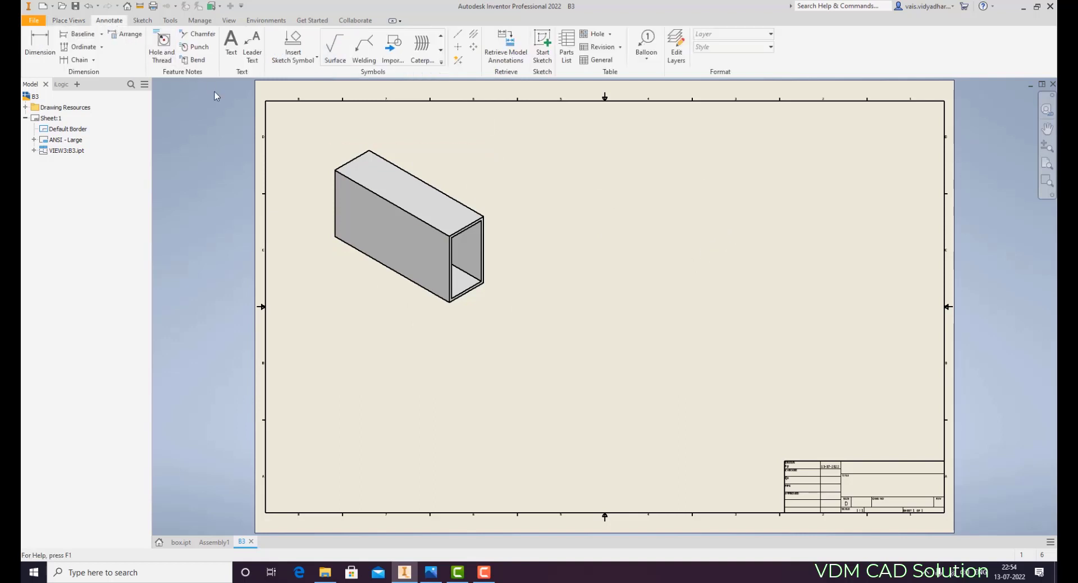
{"action": "left_click", "coordinate": [605, 63]}
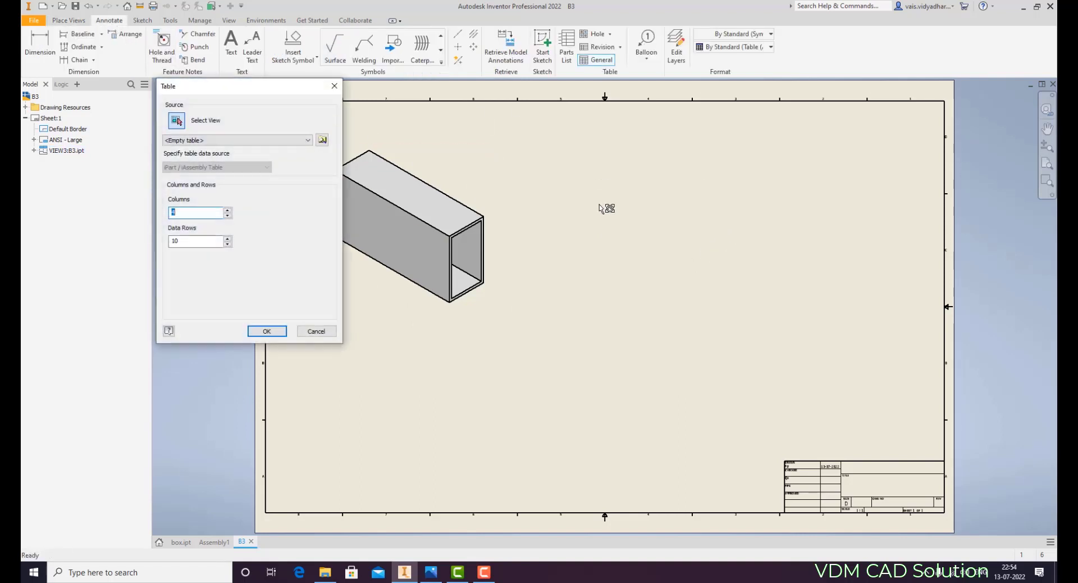
{"action": "left_click", "coordinate": [415, 306]}
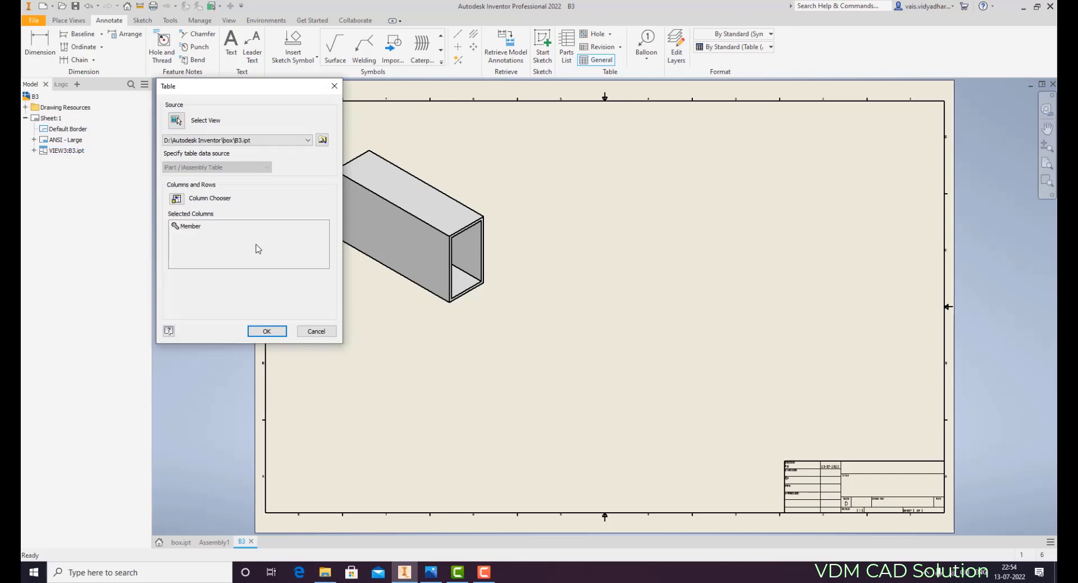
Step: Add the height, Part Number, thk, width and length columns to the table and place it in the sheet's upper-right corner
{"action": "left_click", "coordinate": [177, 199]}
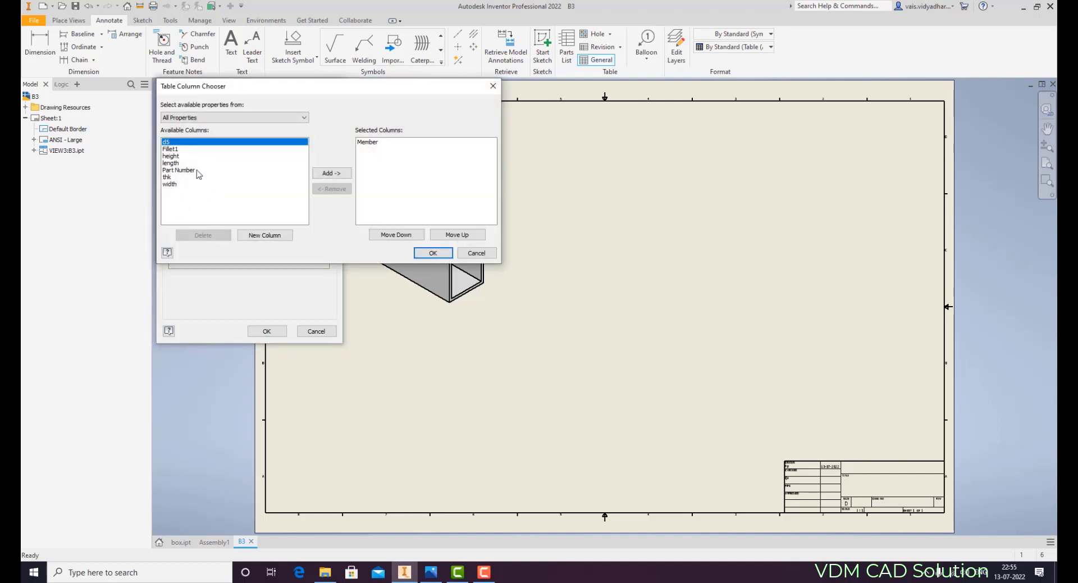
{"action": "left_click", "coordinate": [174, 156]}
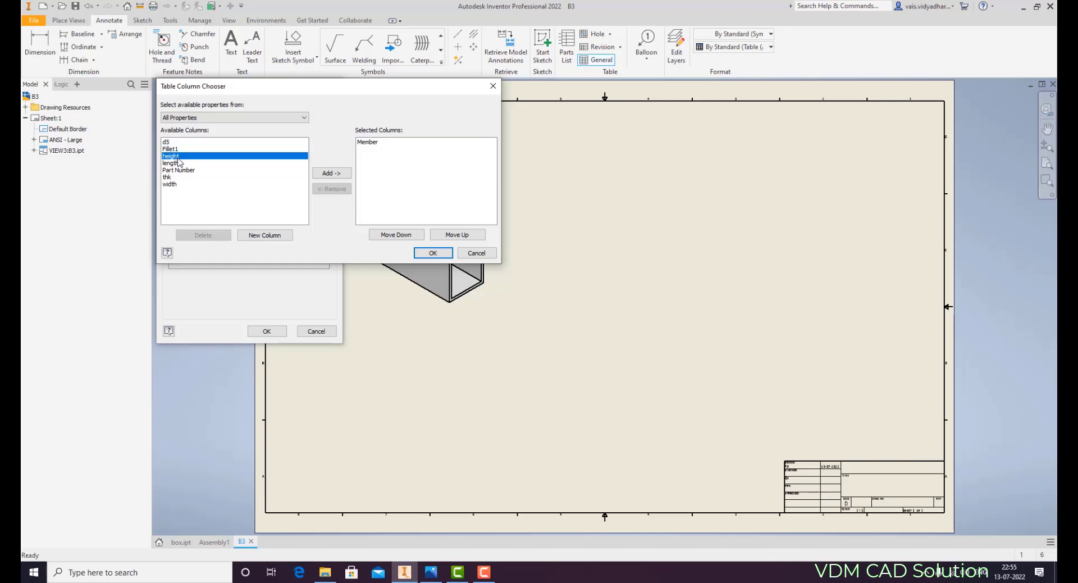
{"action": "left_click", "coordinate": [331, 173]}
{"action": "left_click", "coordinate": [230, 163]}
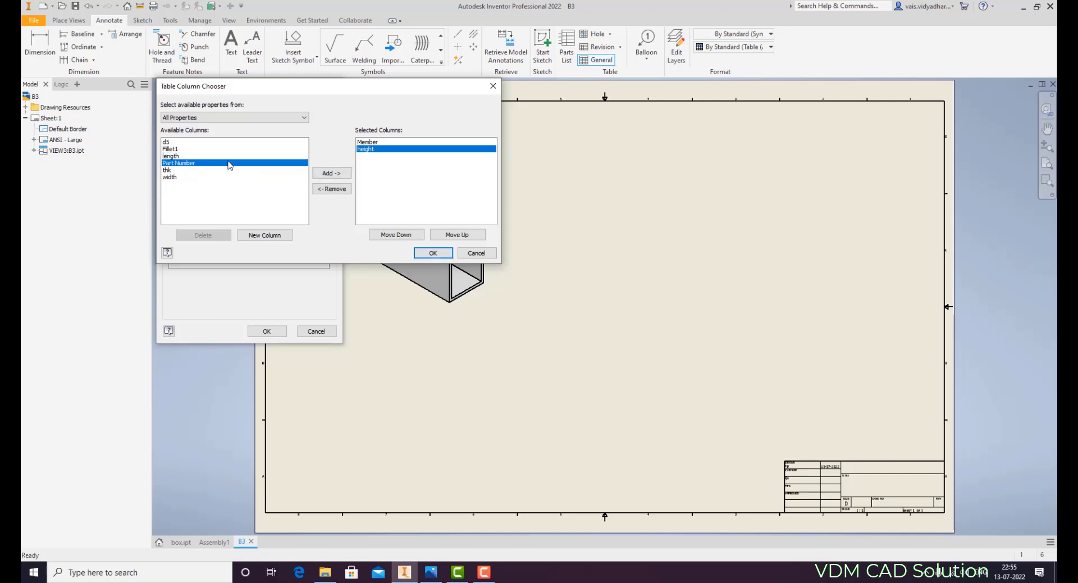
{"action": "left_click", "coordinate": [329, 173]}
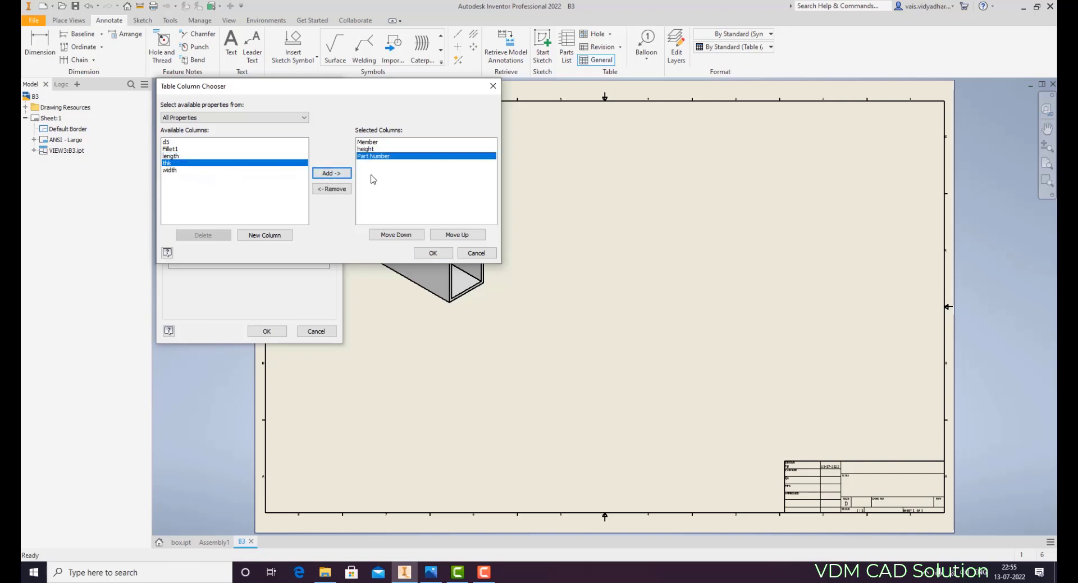
{"action": "left_click", "coordinate": [331, 175]}
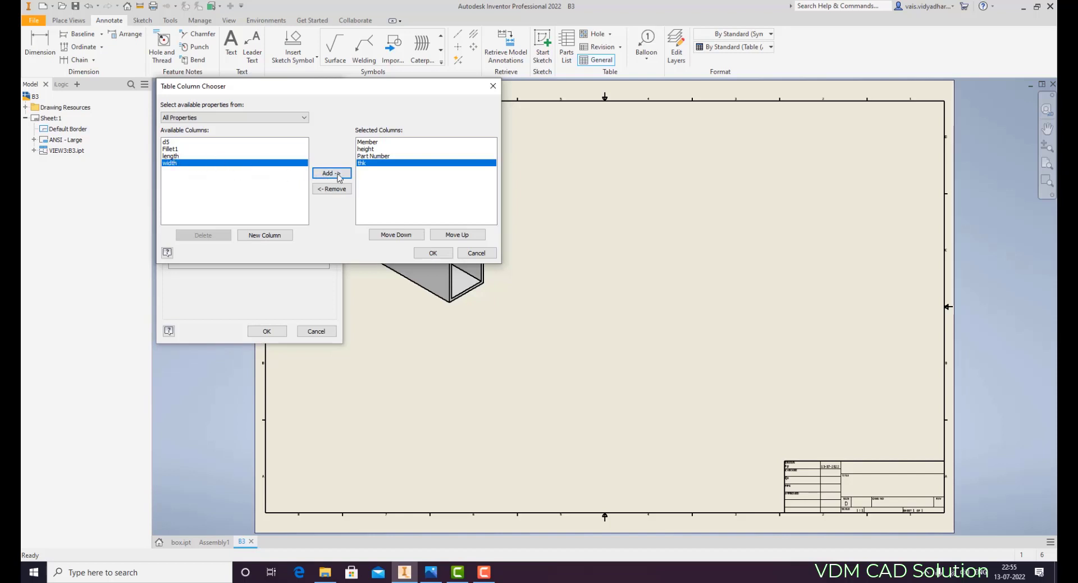
{"action": "left_click", "coordinate": [329, 173]}
{"action": "left_click", "coordinate": [326, 174]}
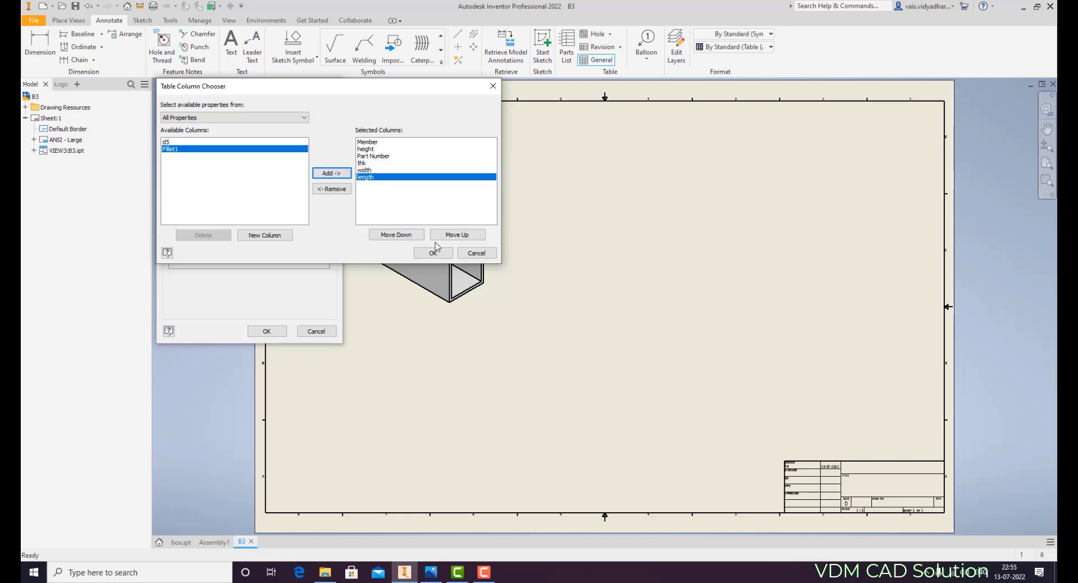
{"action": "left_click", "coordinate": [430, 254]}
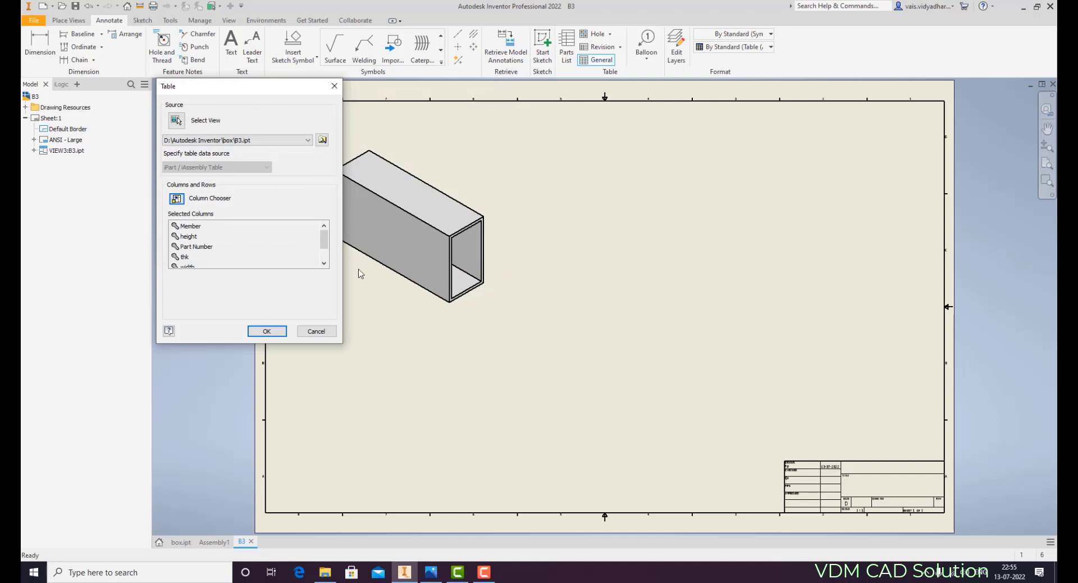
{"action": "left_click", "coordinate": [269, 332]}
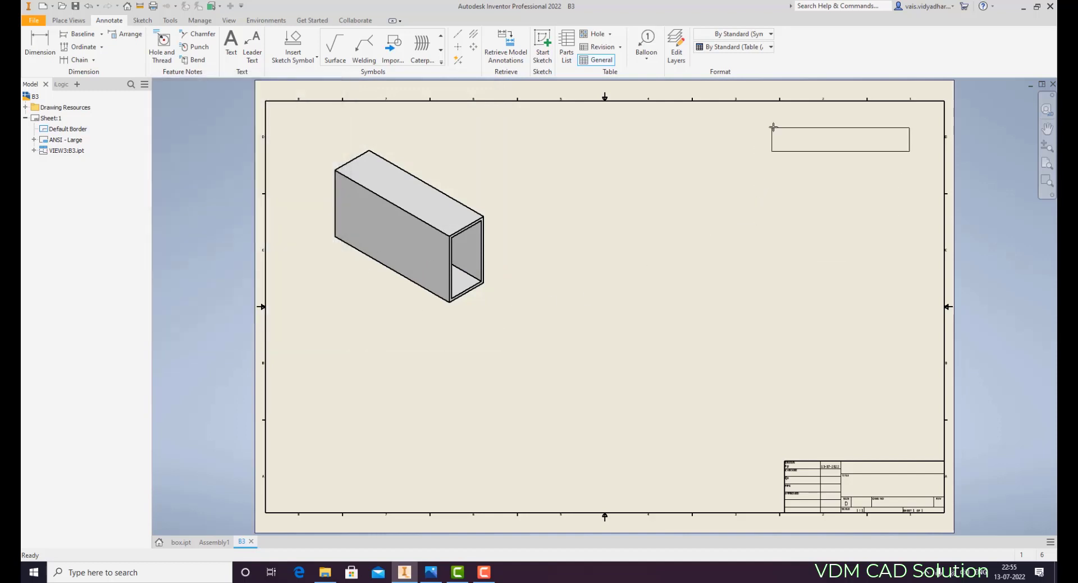
{"action": "left_click", "coordinate": [804, 105]}
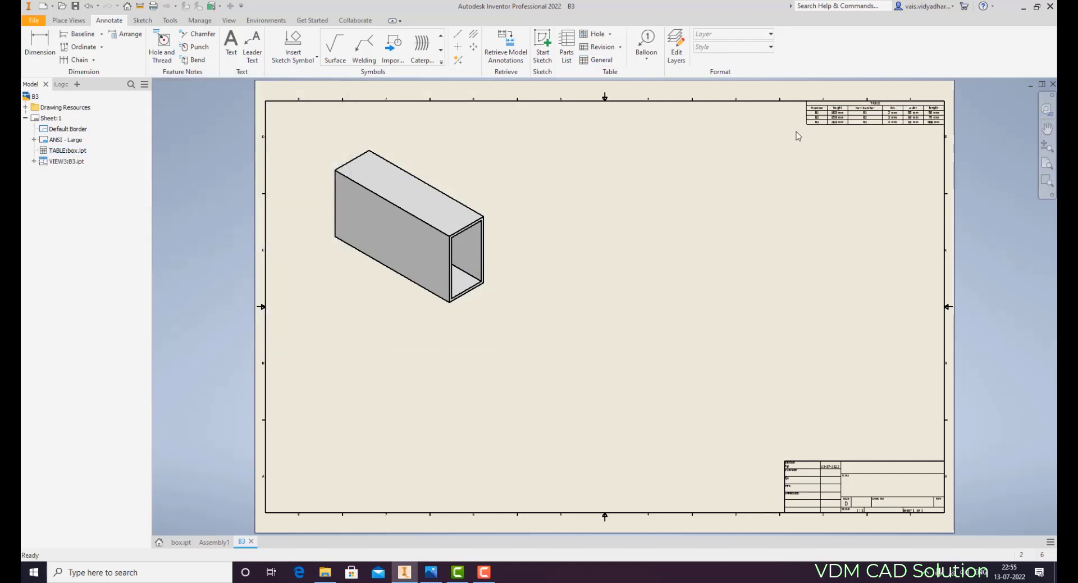
Step: Examine the member rows and dimension columns of the placed iPart table
{"action": "scroll", "coordinate": [913, 110], "scroll_direction": "up", "scroll_amount": 2}
{"action": "scroll", "coordinate": [908, 111], "scroll_direction": "down", "scroll_amount": 7}
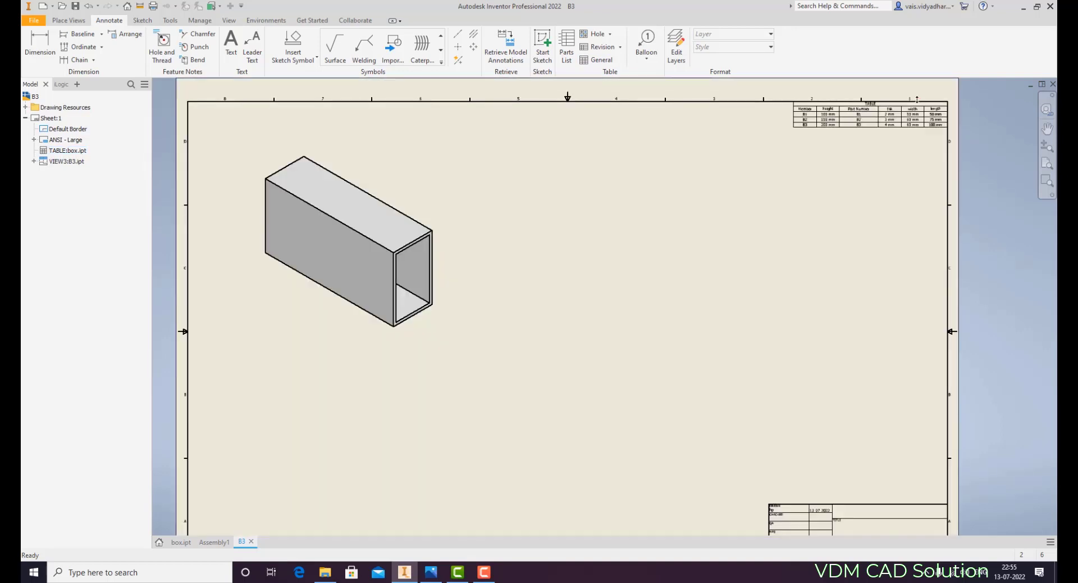
{"action": "scroll", "coordinate": [810, 153], "scroll_direction": "up", "scroll_amount": 2}
{"action": "scroll", "coordinate": [818, 148], "scroll_direction": "down", "scroll_amount": 5}
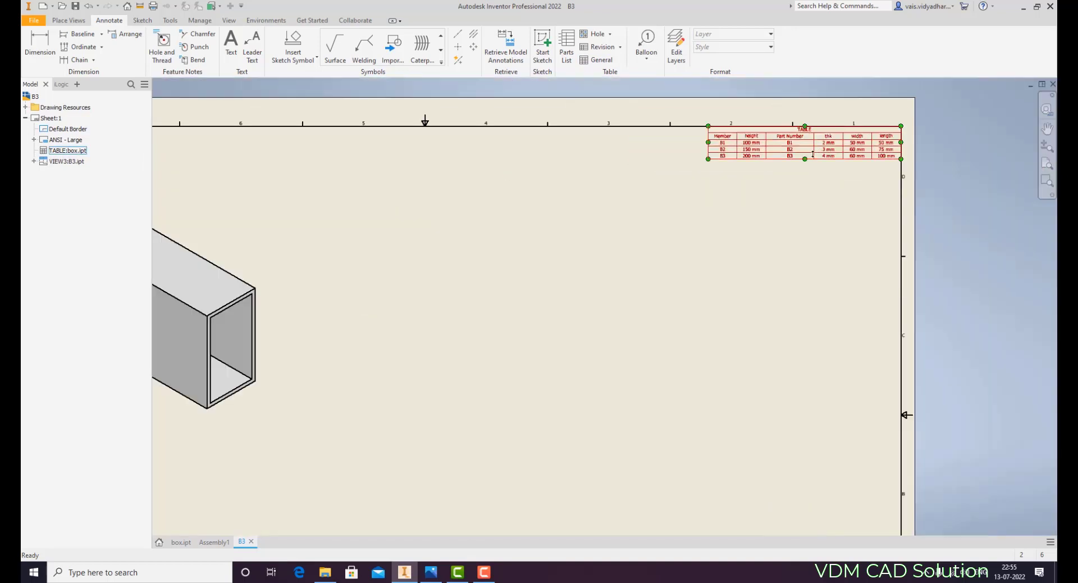
{"action": "scroll", "coordinate": [809, 173], "scroll_direction": "up", "scroll_amount": 5}
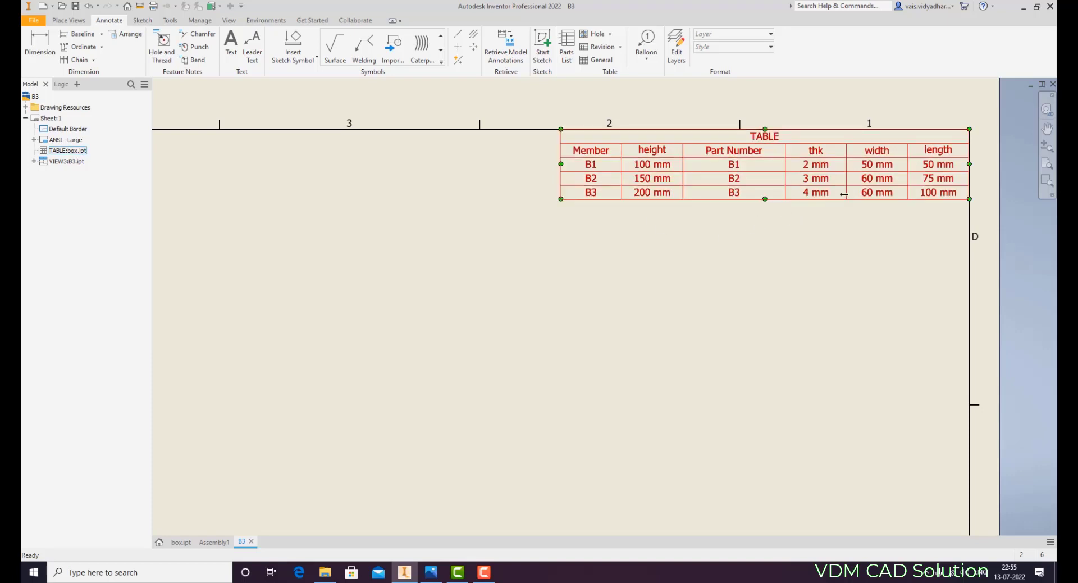
{"action": "scroll", "coordinate": [844, 194], "scroll_direction": "up", "scroll_amount": 5}
{"action": "middle_click_drag", "start_coordinate": [836, 231], "coordinate": [837, 178]}
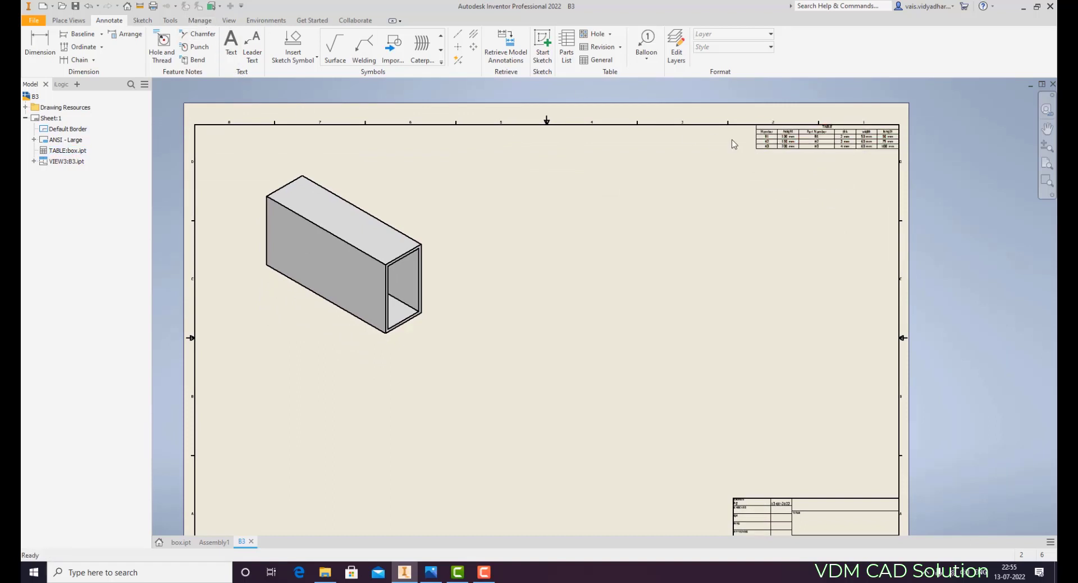
Step: Set the text height of the Note Text (ANSI) style to 6.10 mm and save the style
{"action": "left_click", "coordinate": [200, 21]}
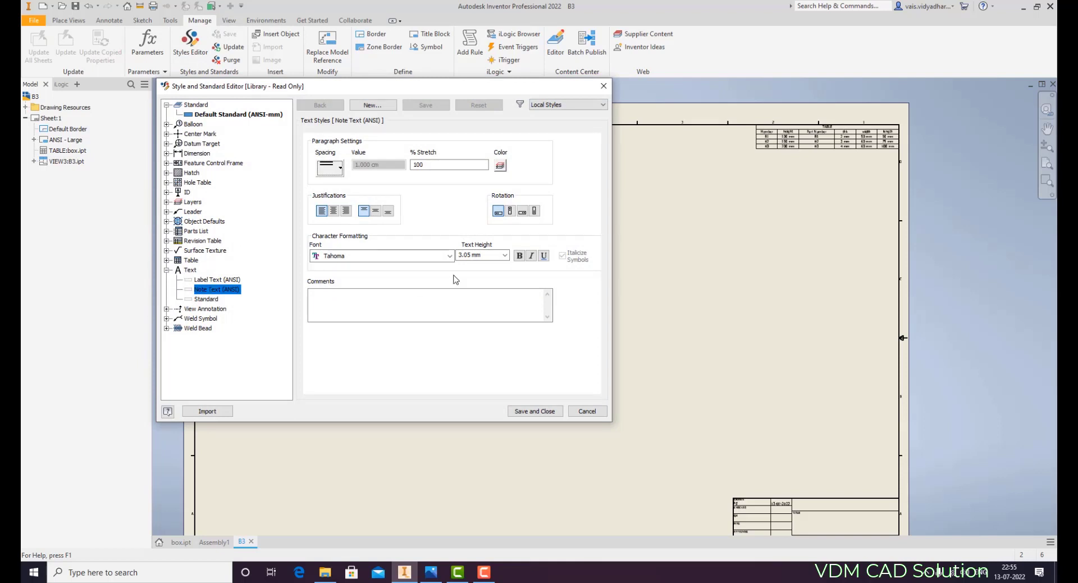
{"action": "left_click", "coordinate": [505, 255]}
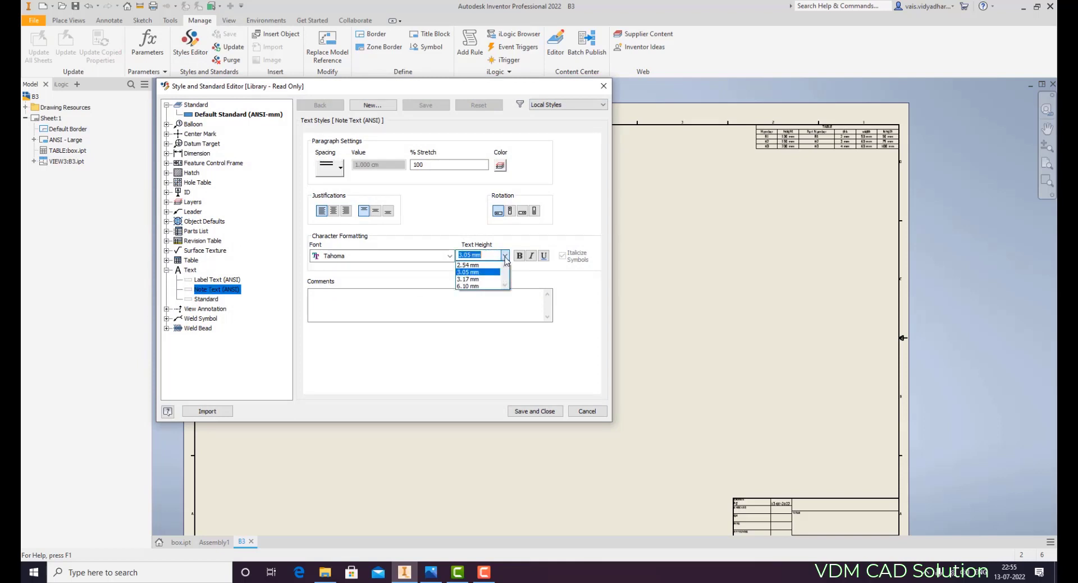
{"action": "left_click", "coordinate": [483, 287]}
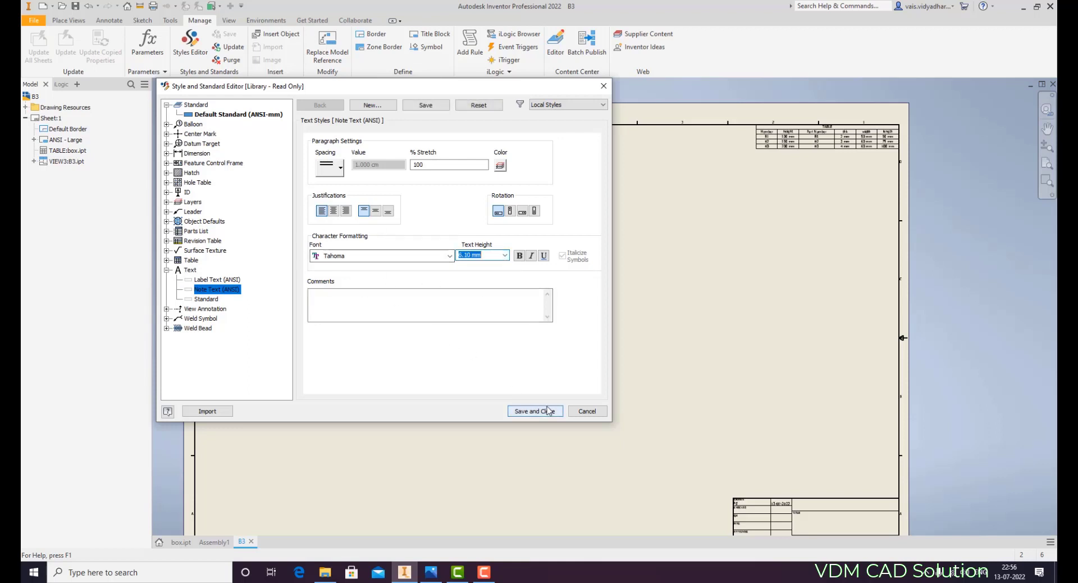
{"action": "left_click", "coordinate": [539, 412]}
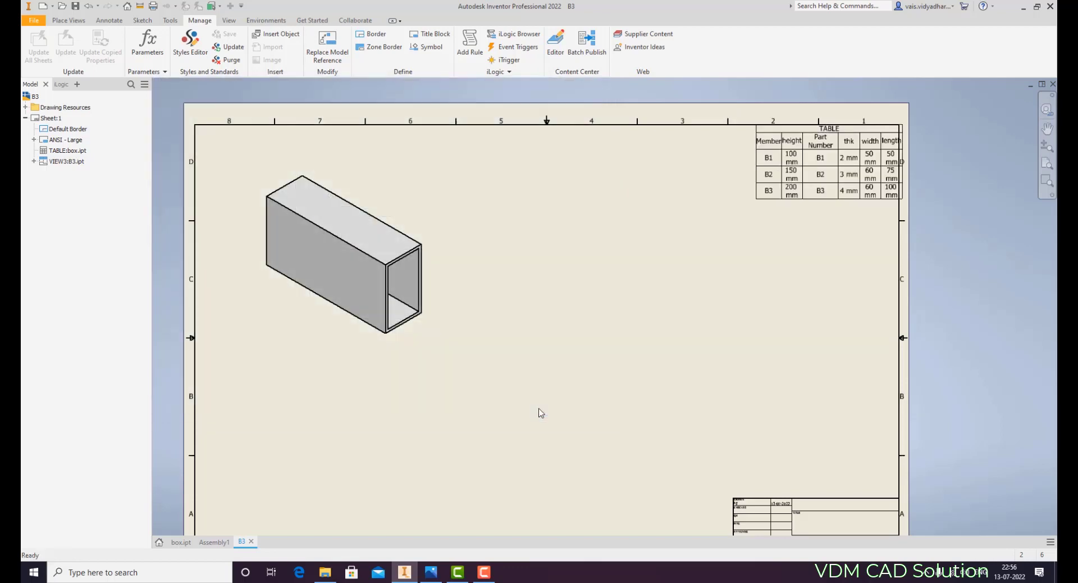
Step: Widen the iPart table towards the sheet's middle and align its right edge with the drawing border
{"action": "left_click", "coordinate": [766, 162]}
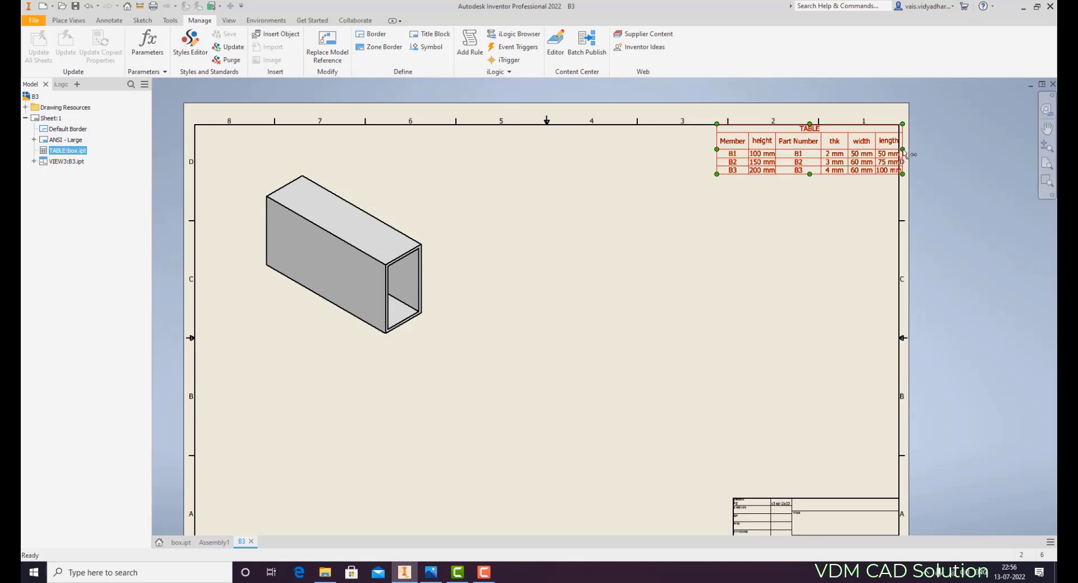
{"action": "left_click_drag", "start_coordinate": [903, 151], "coordinate": [901, 158]}
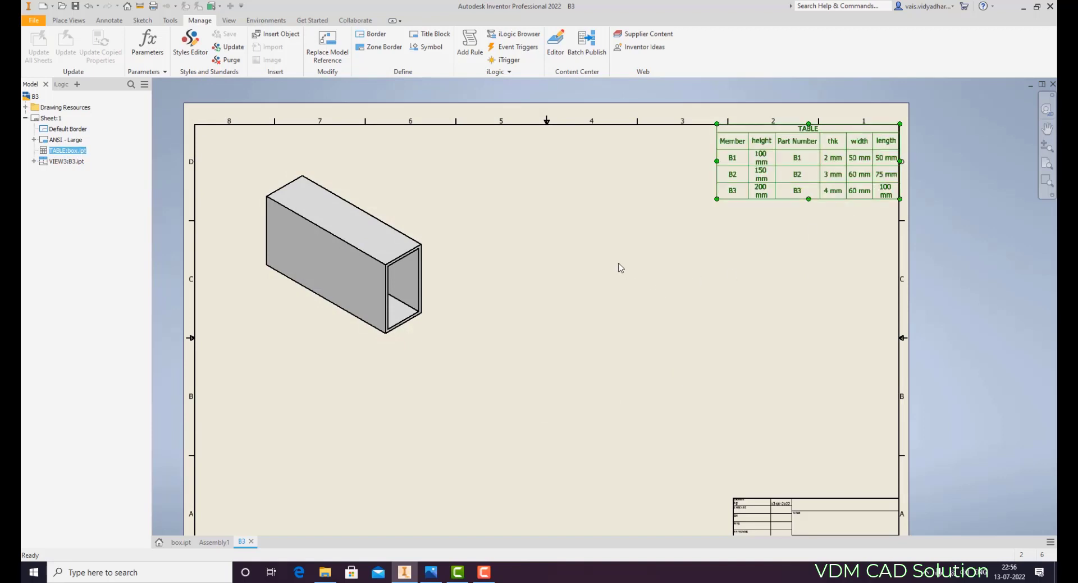
{"action": "middle_click_drag", "start_coordinate": [621, 264], "coordinate": [621, 217]}
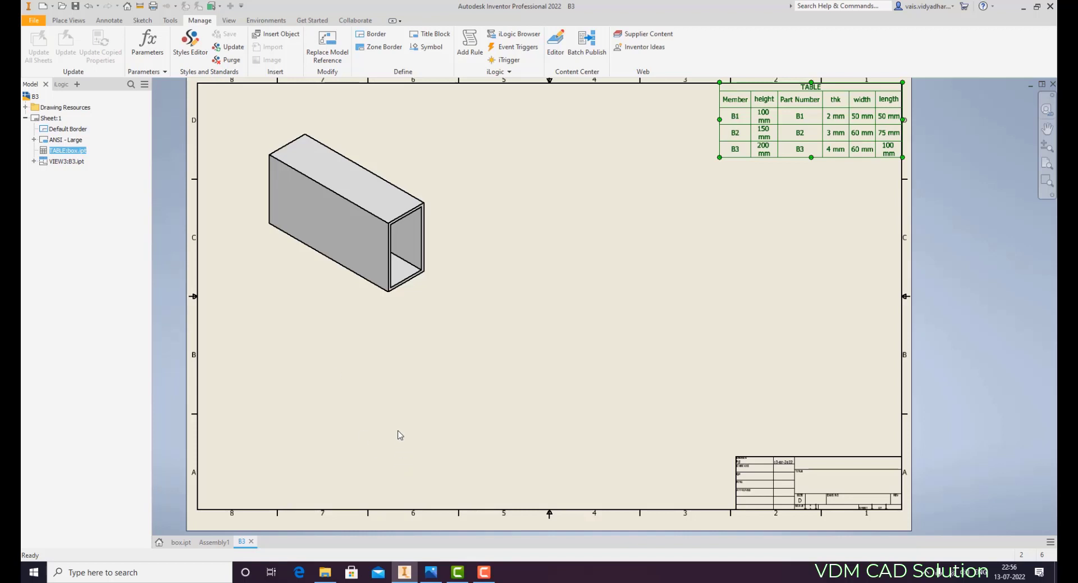
{"action": "left_click", "coordinate": [484, 571]}
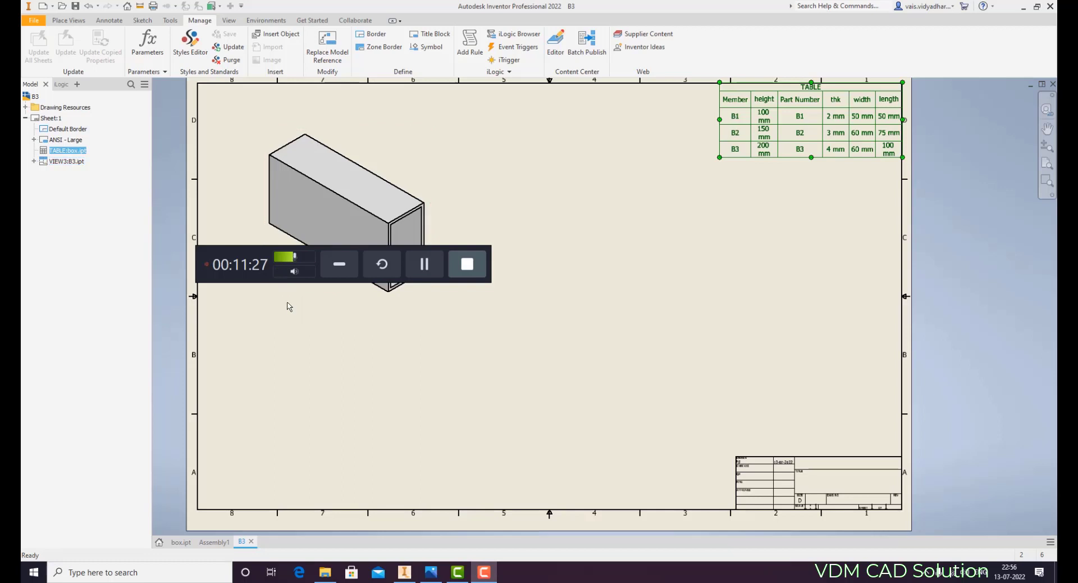